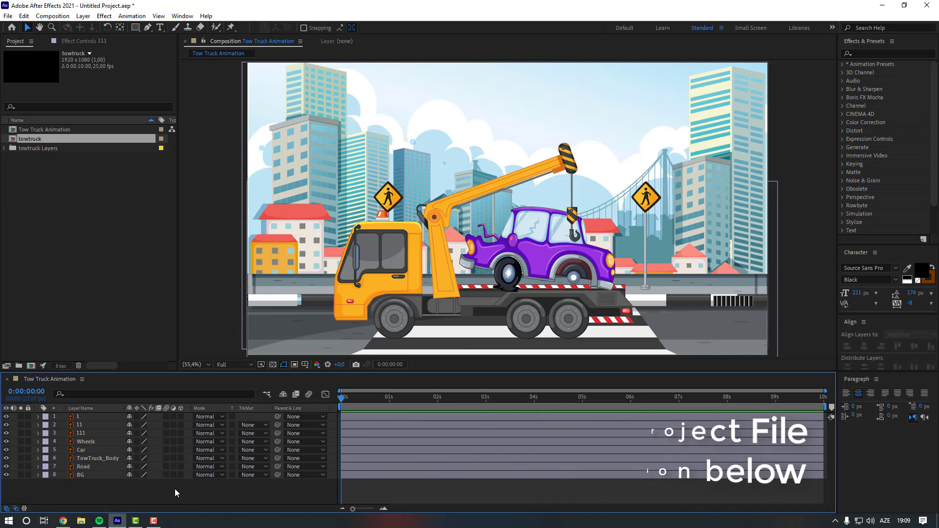
- Lock the BG and Road layers
left_click(87, 475)
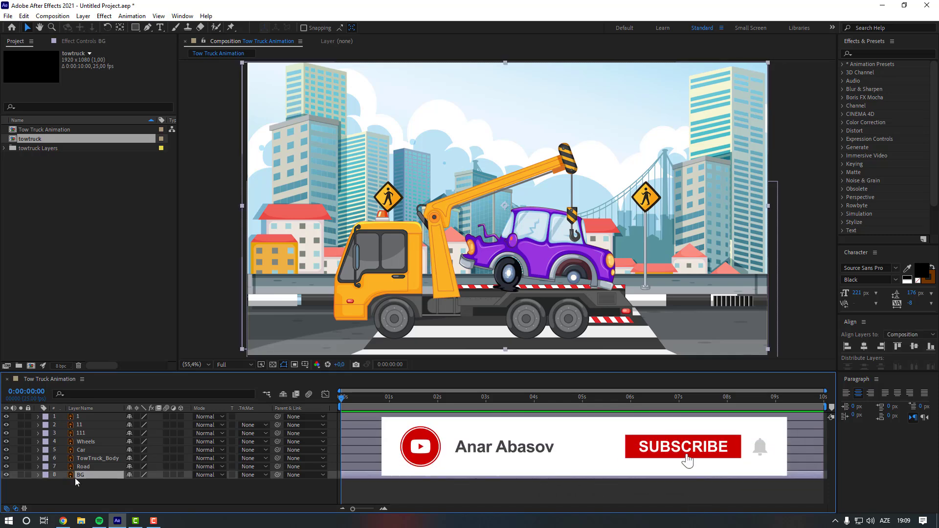
left_click(27, 475)
left_click(89, 467)
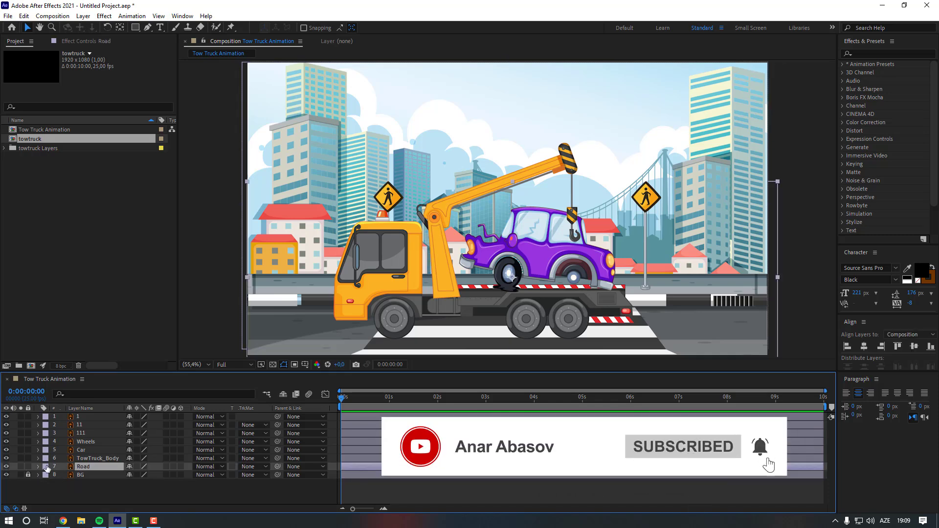
left_click(28, 467)
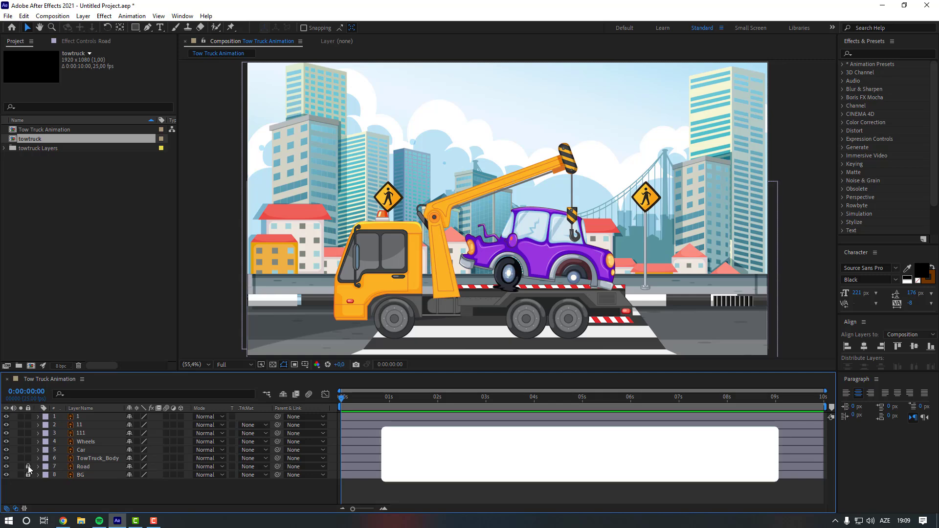
- Parent layer 111 to layer 11, and layer 11 to layer 1
left_click(96, 430)
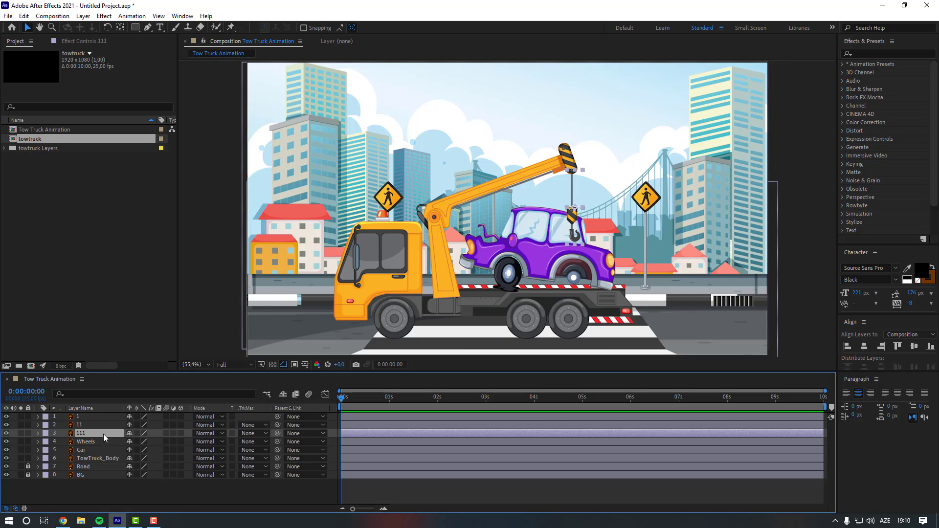
left_click_drag(277, 433, 108, 427)
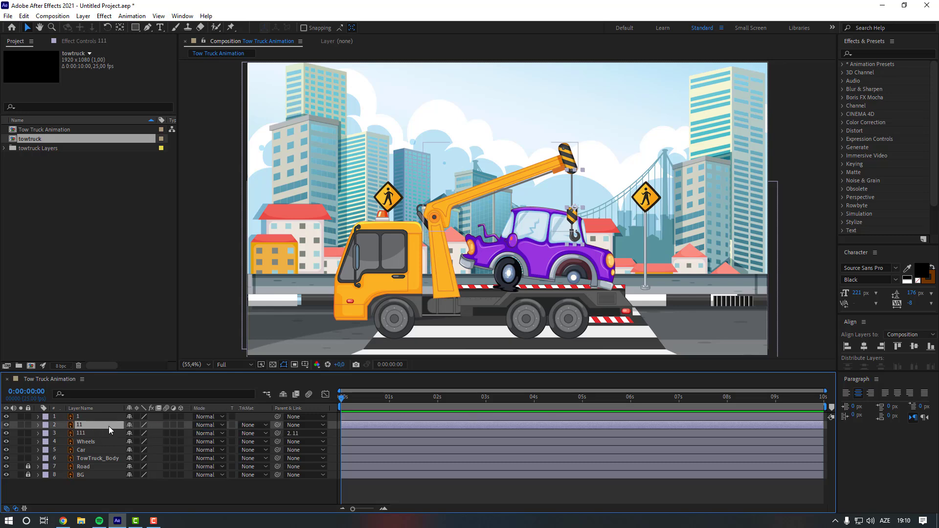
left_click_drag(278, 427, 99, 418)
- With layer 111 soloed, move its anchor point to the top end of the hook's cable
left_click(98, 434)
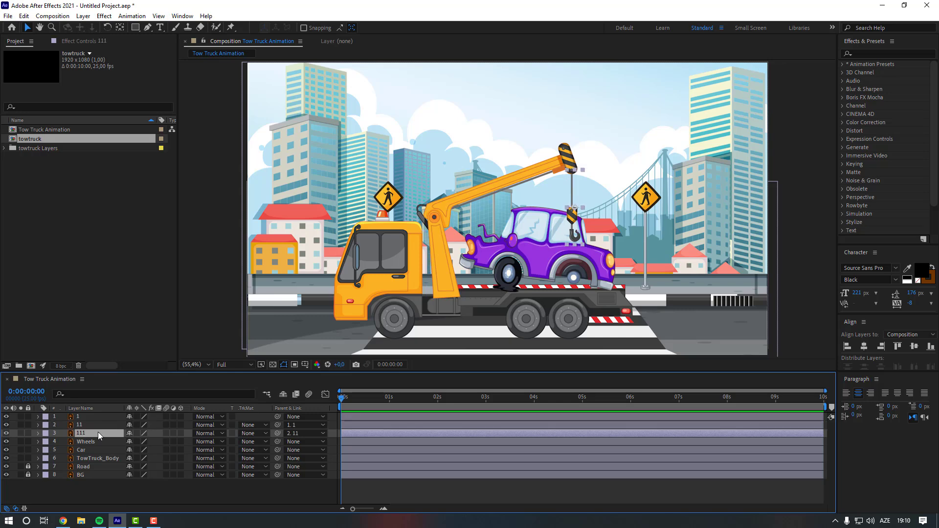
left_click(22, 433)
left_click(120, 27)
left_click_drag(659, 196, 545, 199)
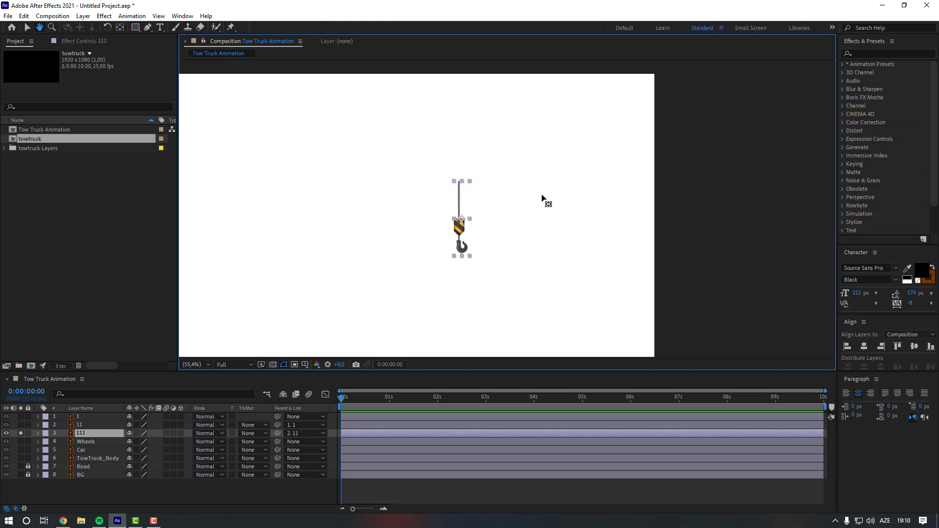
scroll(504, 212, "up", 2)
left_click_drag(425, 228, 419, 162)
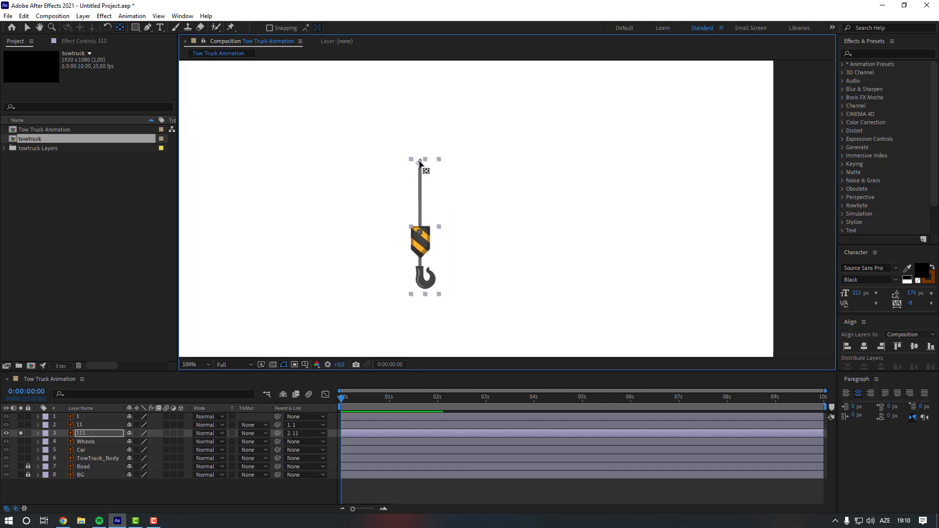
left_click(21, 434)
- With layer 11 soloed, move its anchor point to the joint where the arm pivots on the boom
left_click(86, 426)
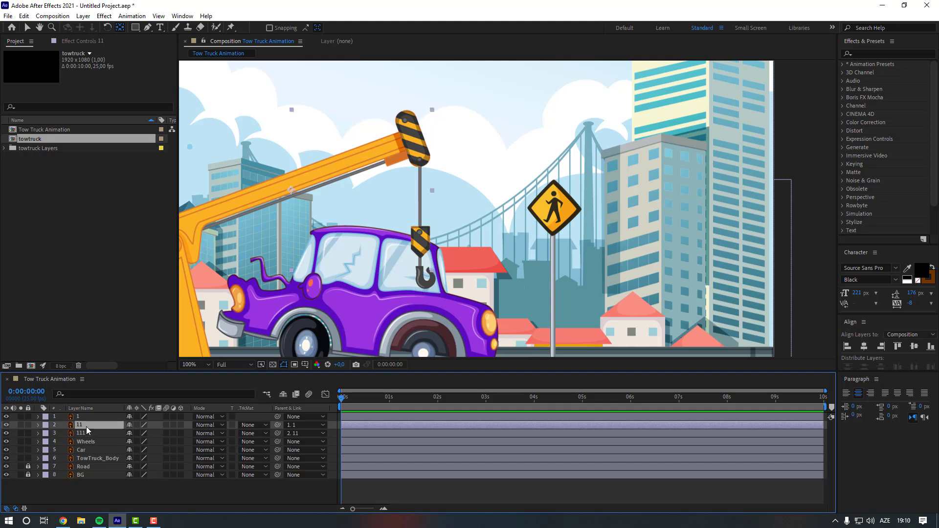
left_click(20, 425)
left_click_drag(457, 191, 341, 242)
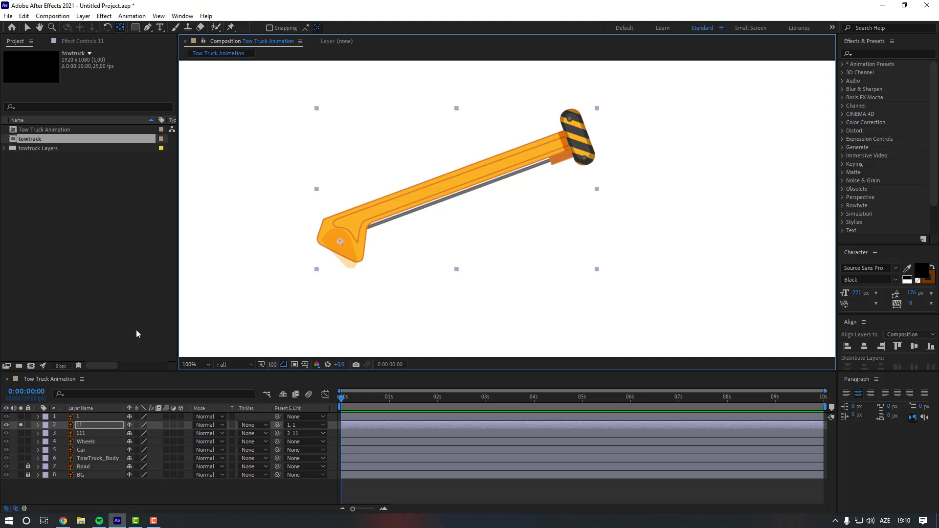
left_click(20, 425)
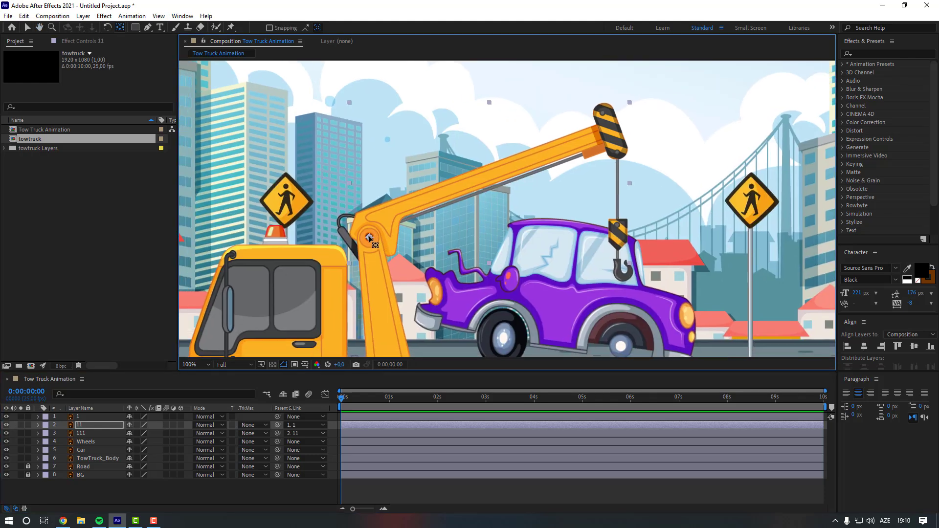
left_click_drag(370, 238, 375, 182)
- Move the anchor point of boom layer 1 down to its base pivot on the truck
left_click(84, 417)
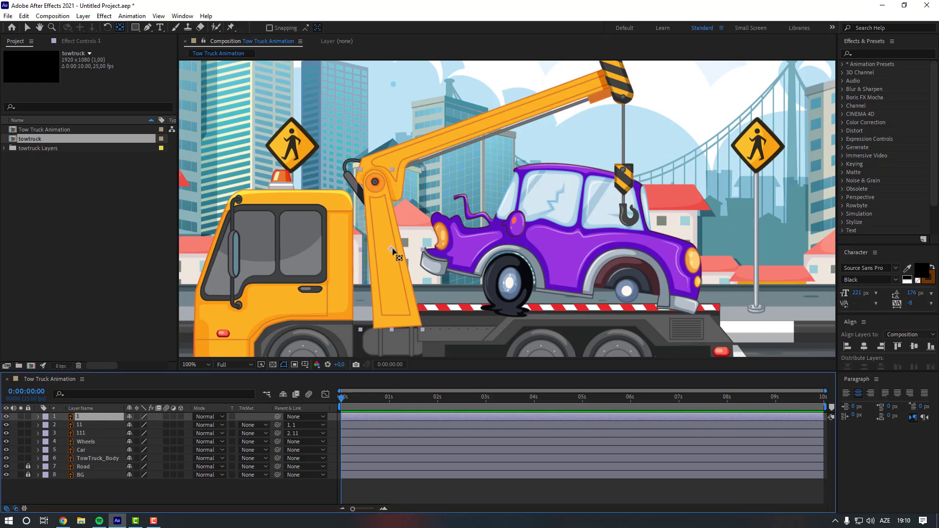
left_click_drag(393, 251, 397, 325)
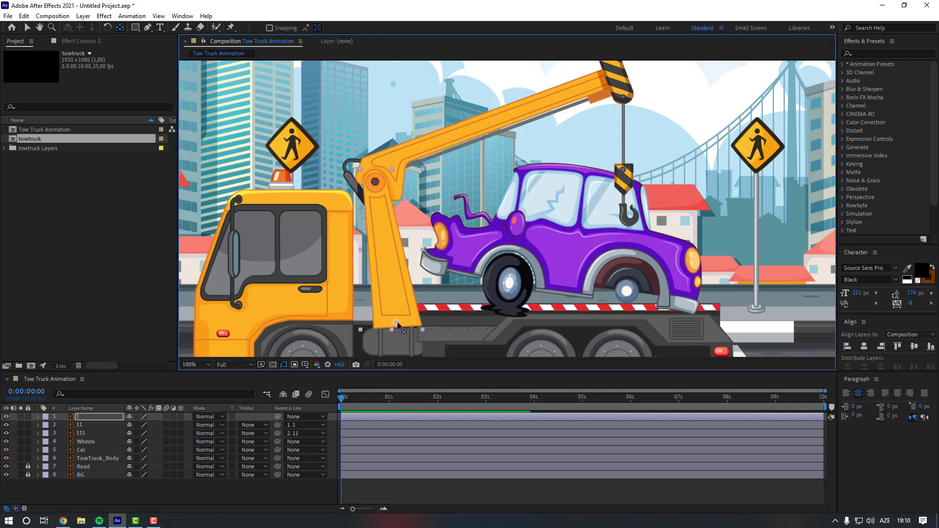
key("comma")
- Reveal the Rotation properties of layers 111 and 11
left_click(84, 433)
key("r")
mouse_move(139, 442)
left_mouse_down()
mouse_move(129, 439)
mouse_move(145, 434)
left_mouse_up()
left_click(112, 425)
key("r")
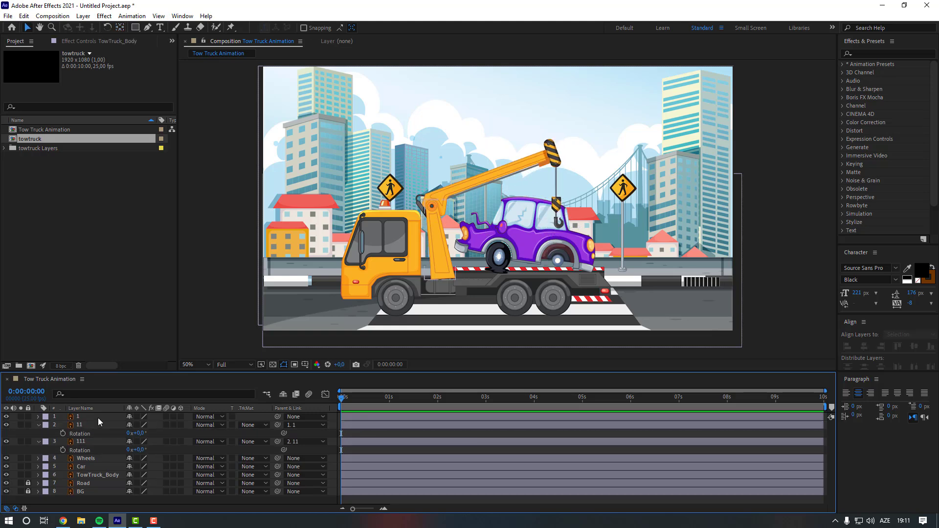
- Parent layer 1 to the TowTruck_Body layer
left_click(98, 418)
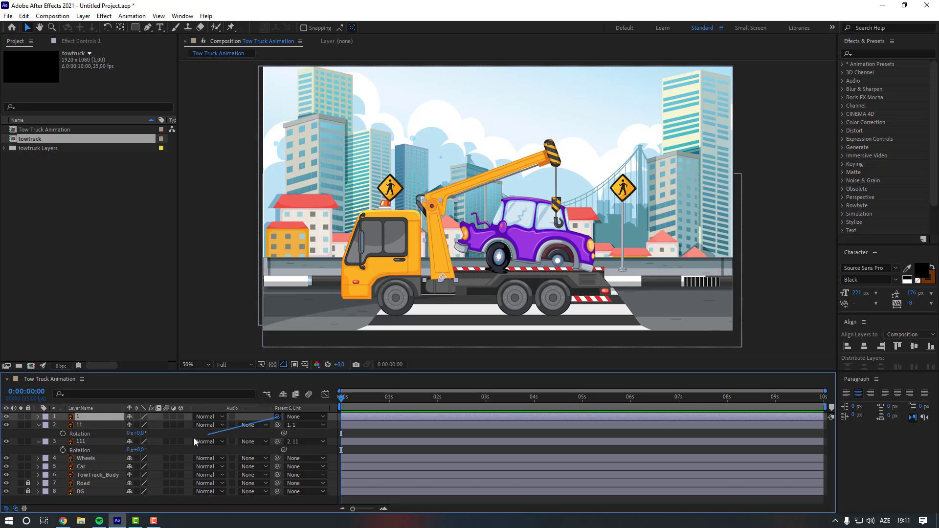
left_click_drag(193, 438, 106, 475)
- Move the TowTruck_Body and Wheels layers together to the left in the scene
left_click(105, 475)
left_click(102, 459, "ctrl")
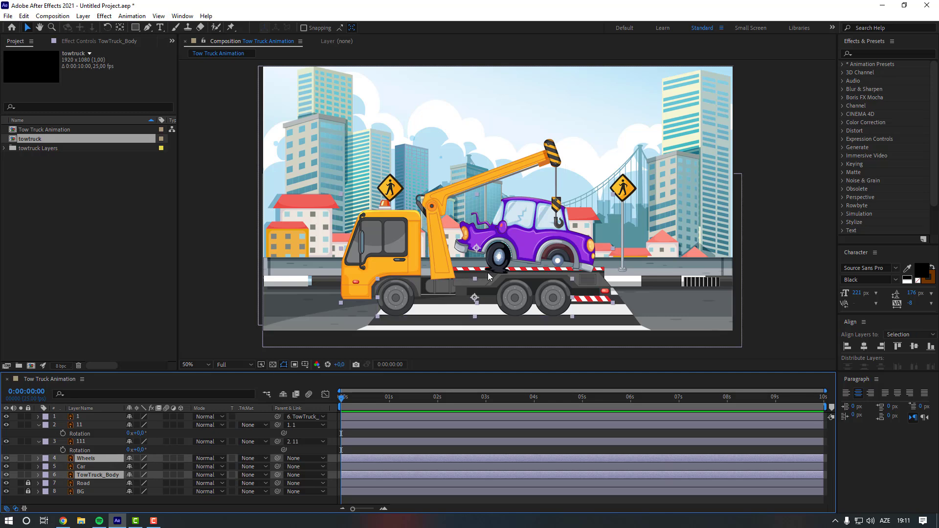
left_click_drag(488, 286, 414, 287)
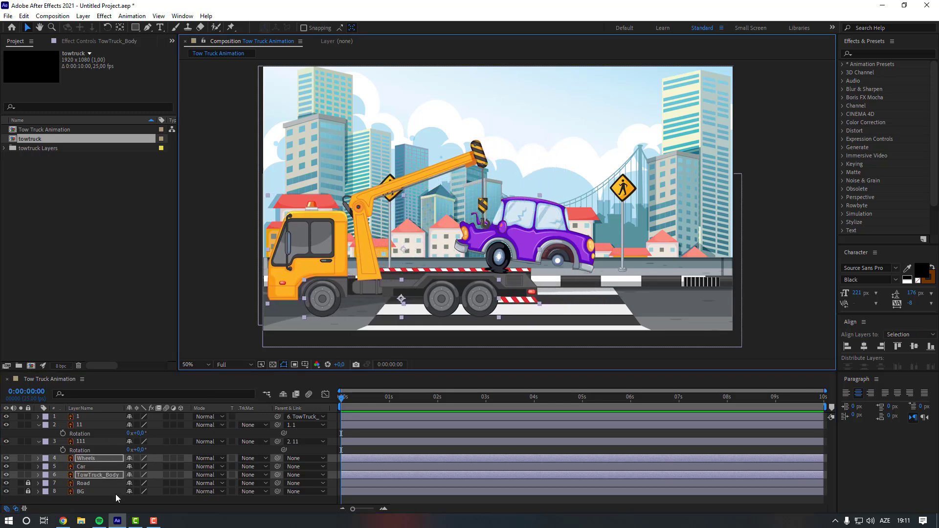
- Move the Car down onto the truck bed and place its layer below TowTruck_Body
left_click(93, 467)
left_click_drag(524, 241, 503, 257)
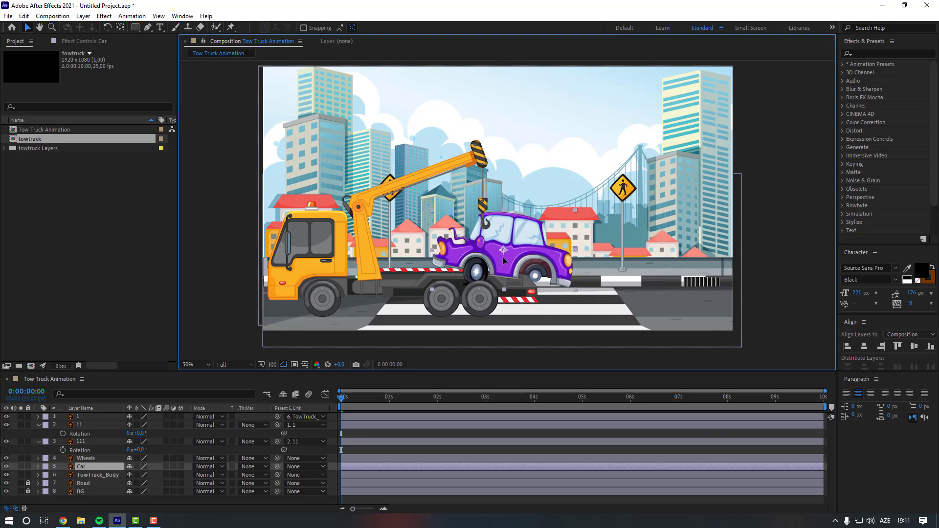
left_click_drag(104, 471, 107, 479)
- With TowTruck_Body soloed, move its anchor point down to the truck's chassis
left_click(97, 467)
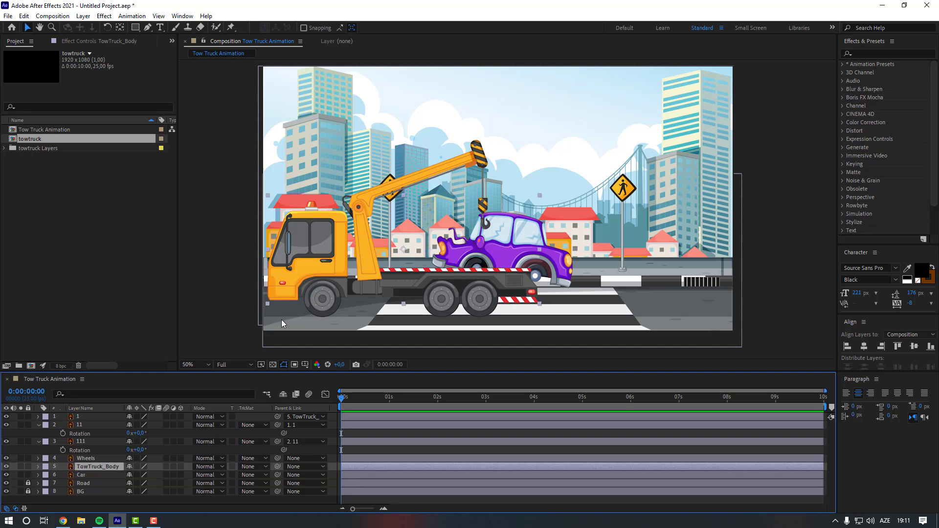
left_click(20, 467)
scroll(449, 252, "up", 1)
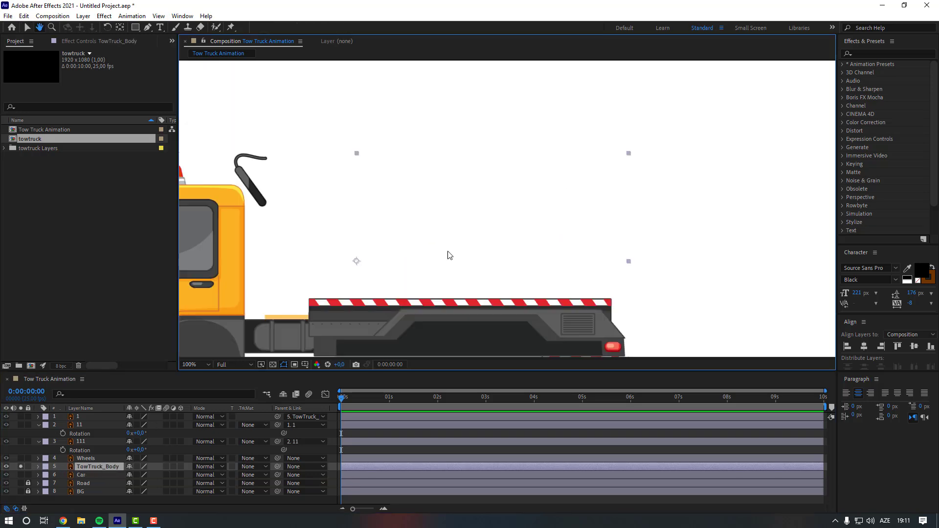
left_click_drag(466, 251, 581, 208)
key("y")
left_click_drag(470, 217, 497, 297)
left_click(22, 467)
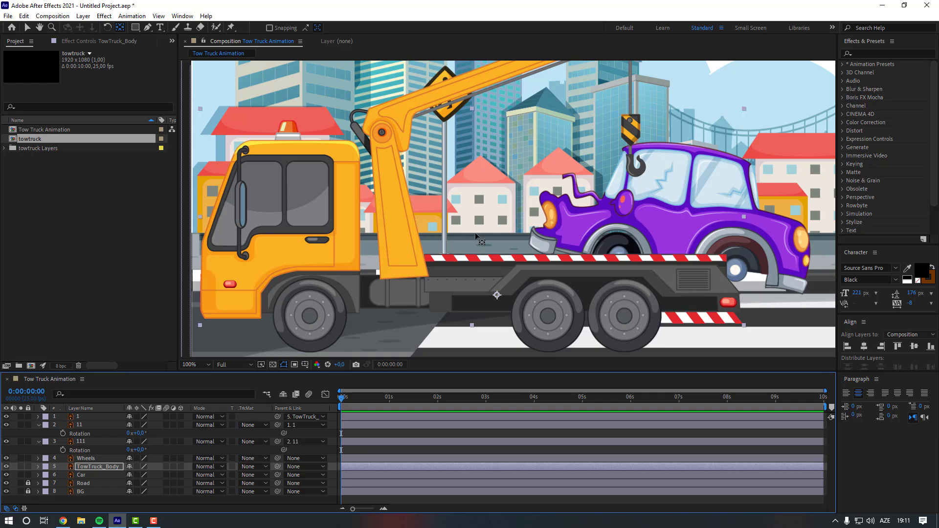
scroll(495, 219, "down", 2)
key("v")
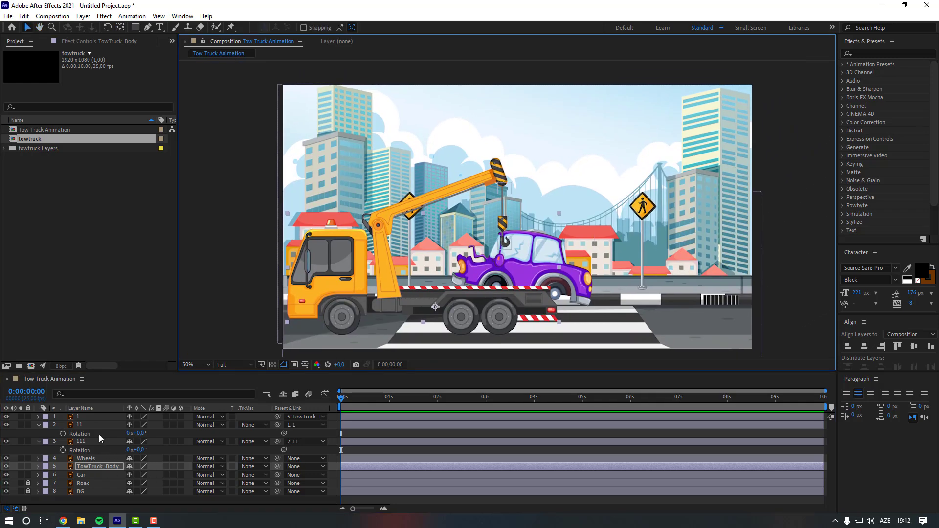
- Show layer 1's Rotation and set a starting rotation keyframe at 0 seconds
left_click(99, 415)
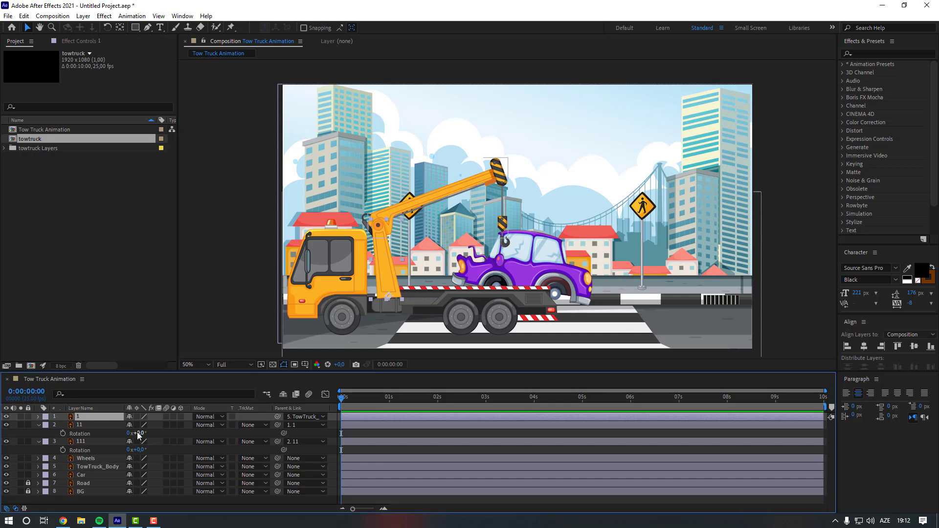
key("r")
left_click(62, 425)
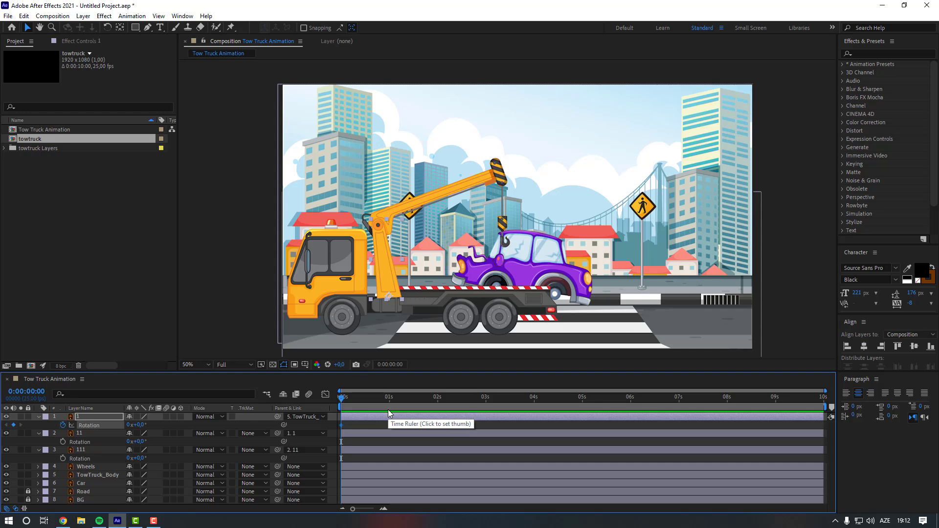
- At 0:00:00:19, set layer 1's rotation to 13°
left_click_drag(371, 398, 378, 398)
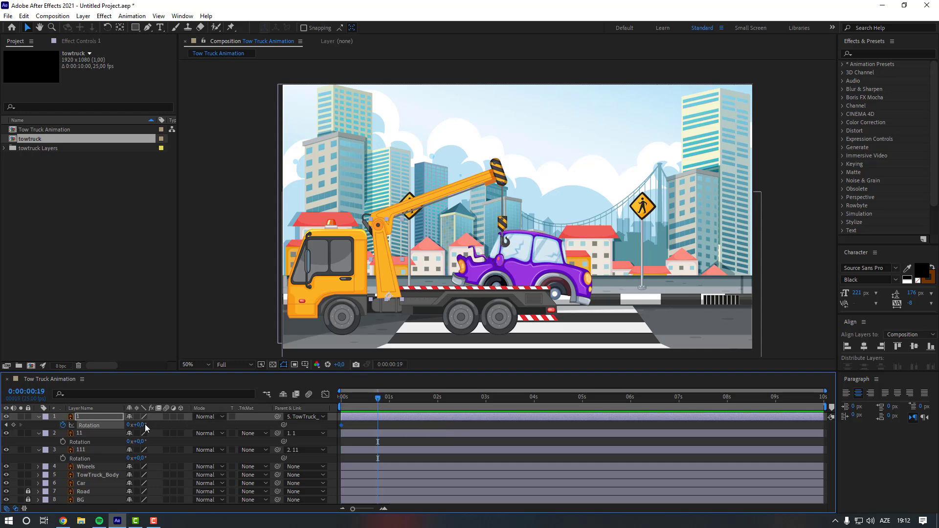
left_click_drag(144, 424, 150, 425)
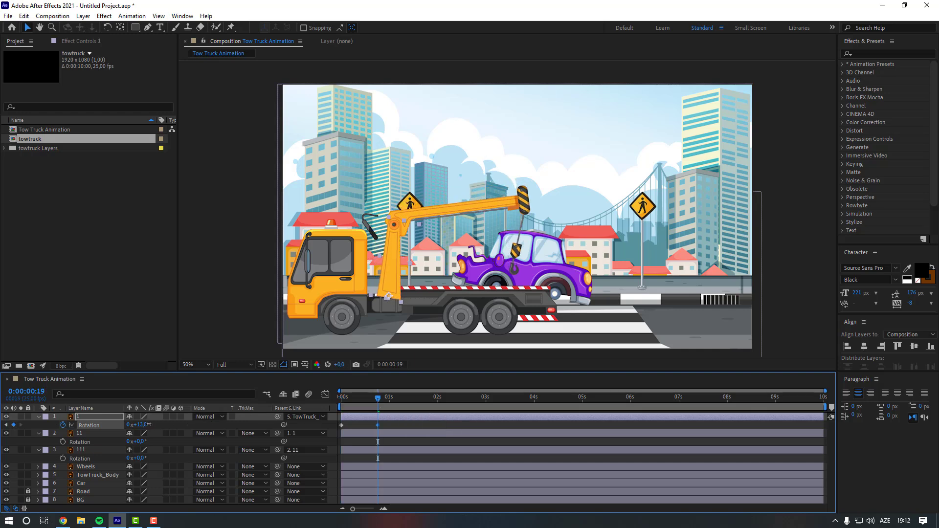
- Set starting rotation keyframes at 0 seconds for layers 11 and 111
left_click(98, 434)
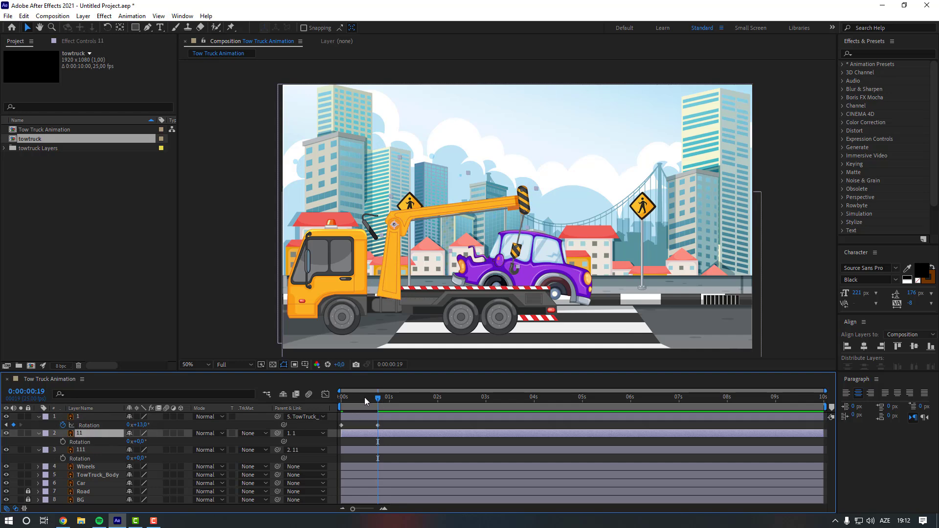
left_click_drag(362, 397, 312, 403)
left_click(63, 442)
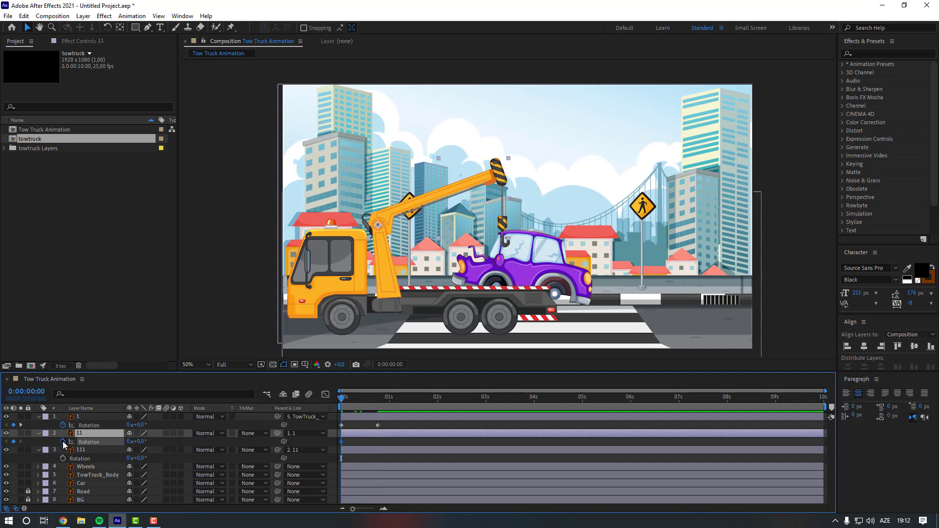
left_click(90, 449)
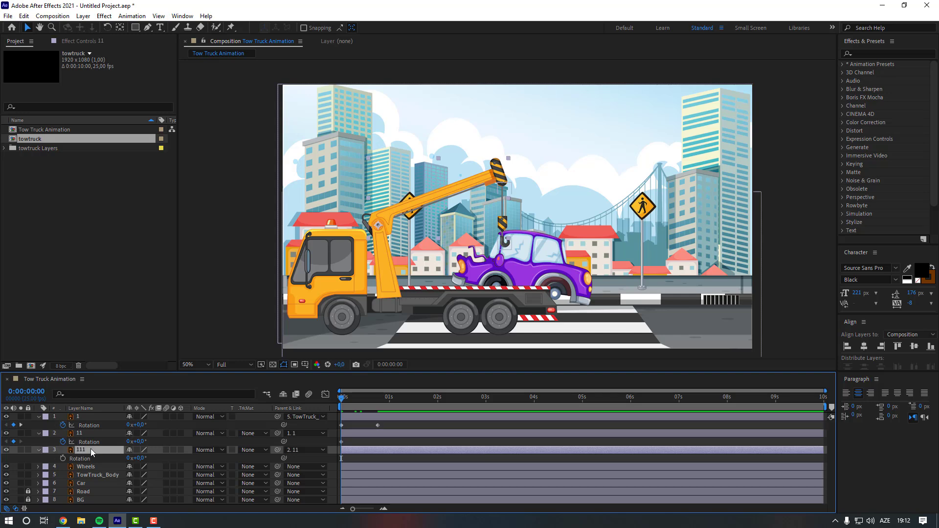
left_click(63, 459)
- At 0:00:00:19, set layer 11's rotation to -31° and layer 111's rotation to 14°
left_click(377, 397)
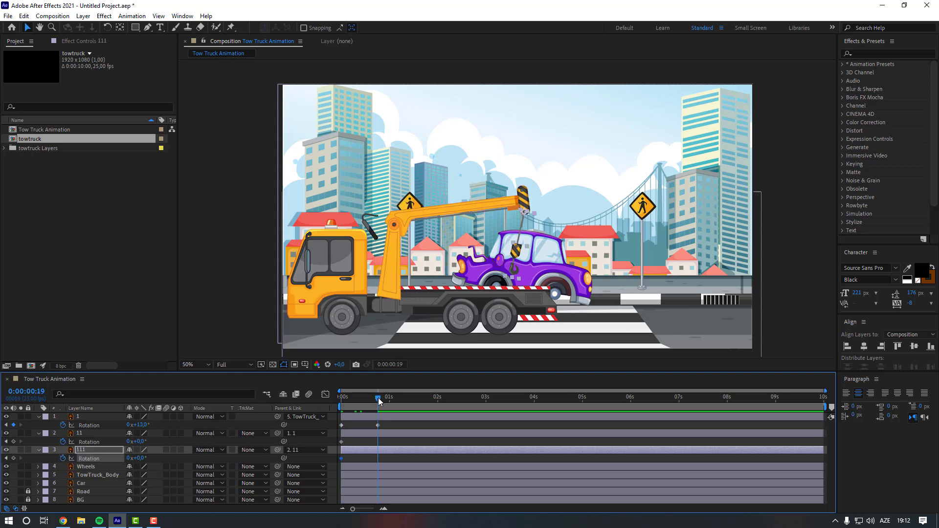
left_click(108, 434)
left_click_drag(139, 441, 148, 459)
left_click(98, 450)
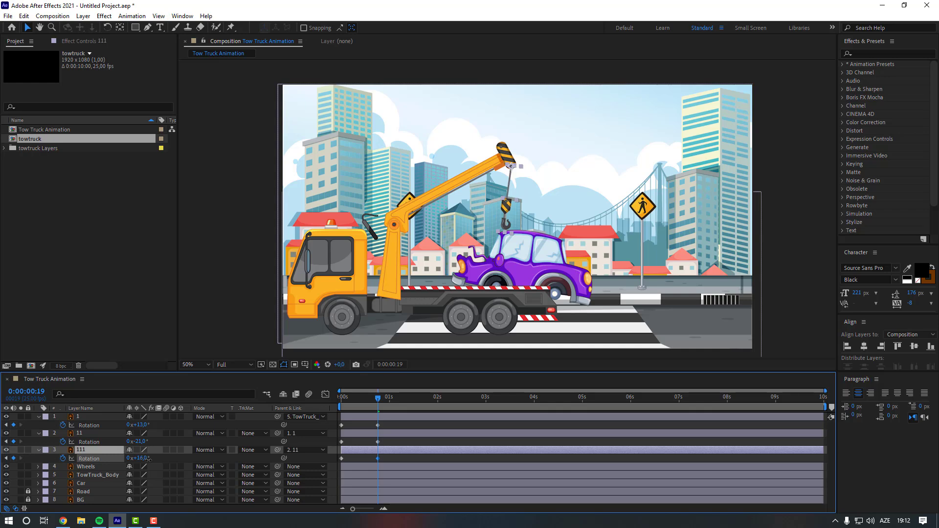
- Select all the rotation keyframes and apply easing to them
left_click_drag(389, 423, 339, 457)
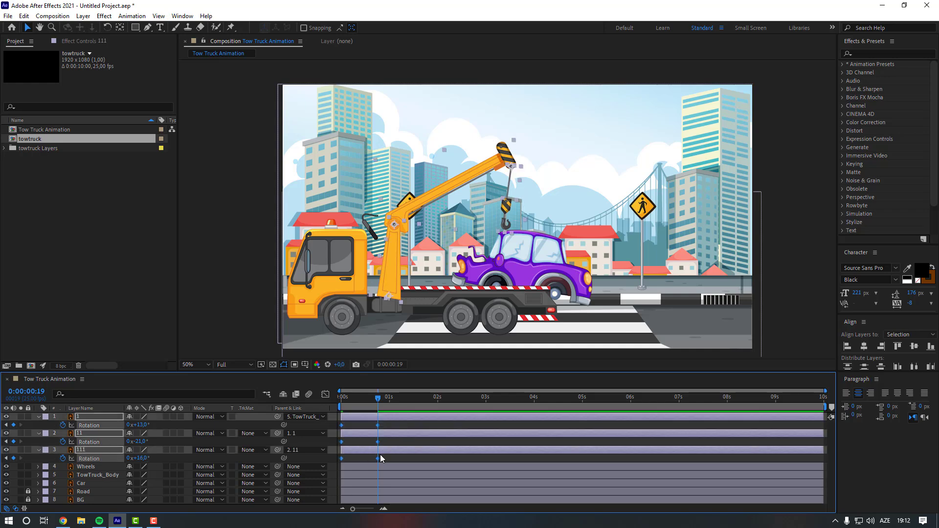
right_click(377, 456)
mouse_move(419, 505)
left_click(567, 386)
- Preview the crane rotation animation from the start
key("Home")
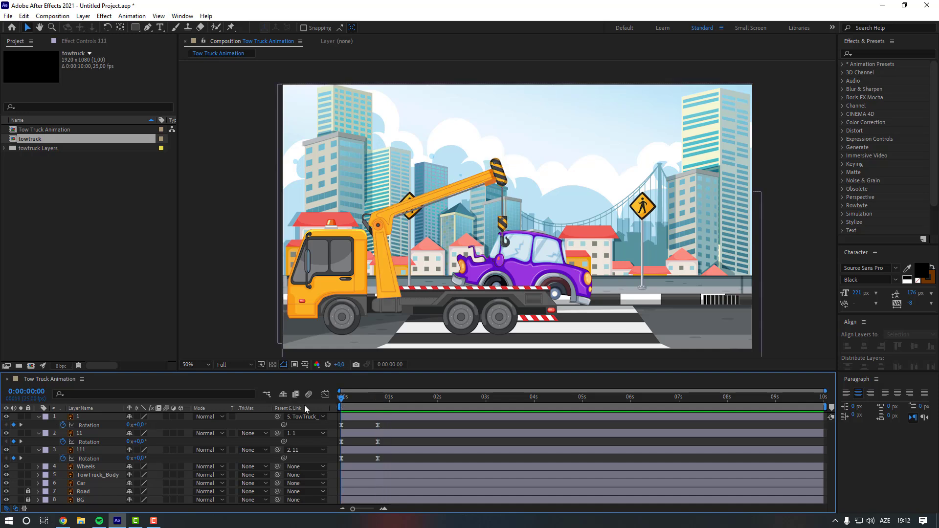
key("space")
left_click(379, 397)
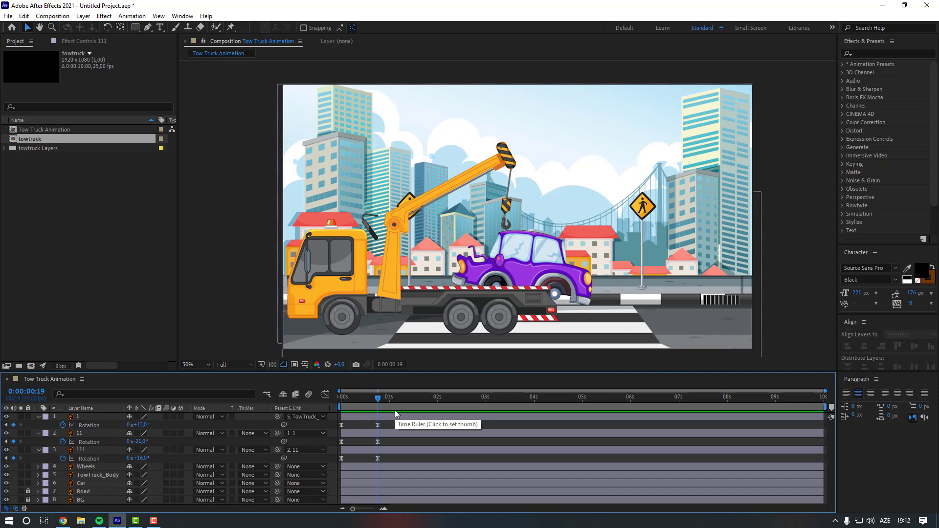
left_click(395, 410)
left_click(120, 434)
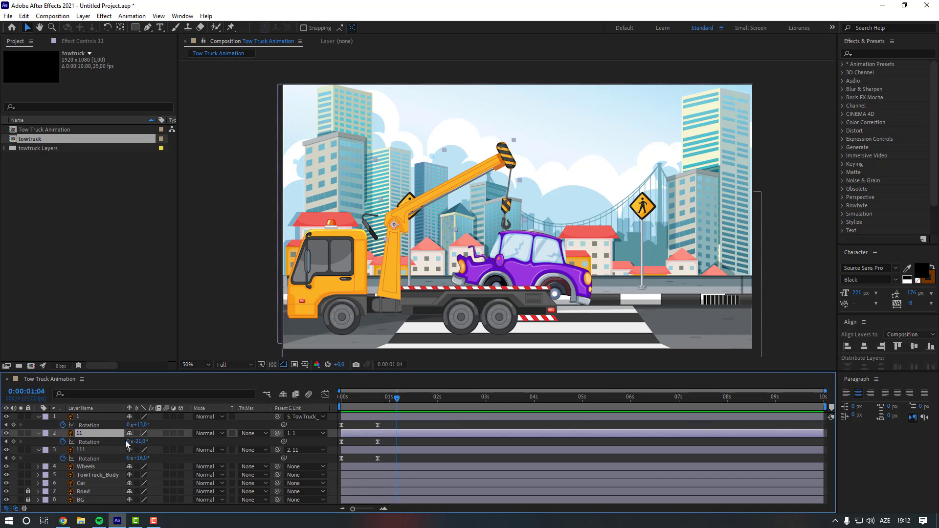
- Adjust layer 11's rotation to about -8° at 0:00:01:04, then select layer 111 and adjust its rotation
left_click_drag(144, 443, 149, 441)
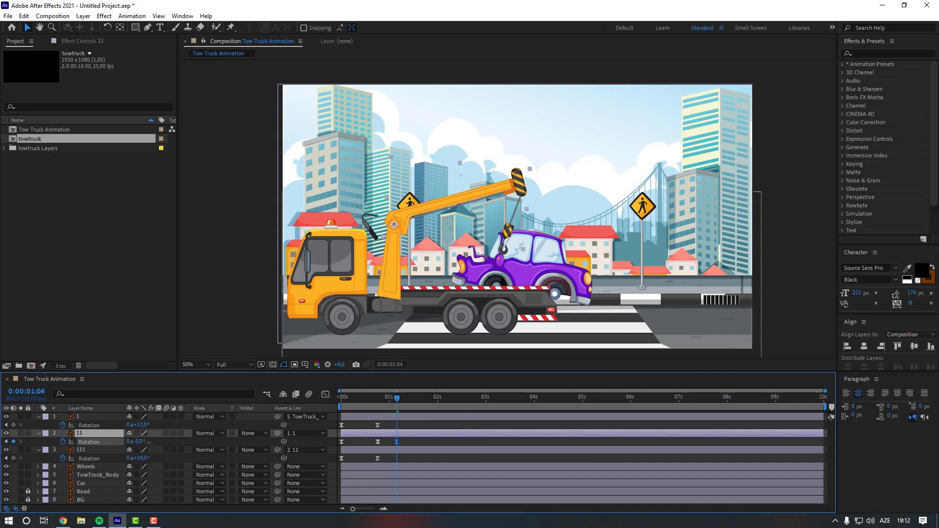
left_click(82, 451)
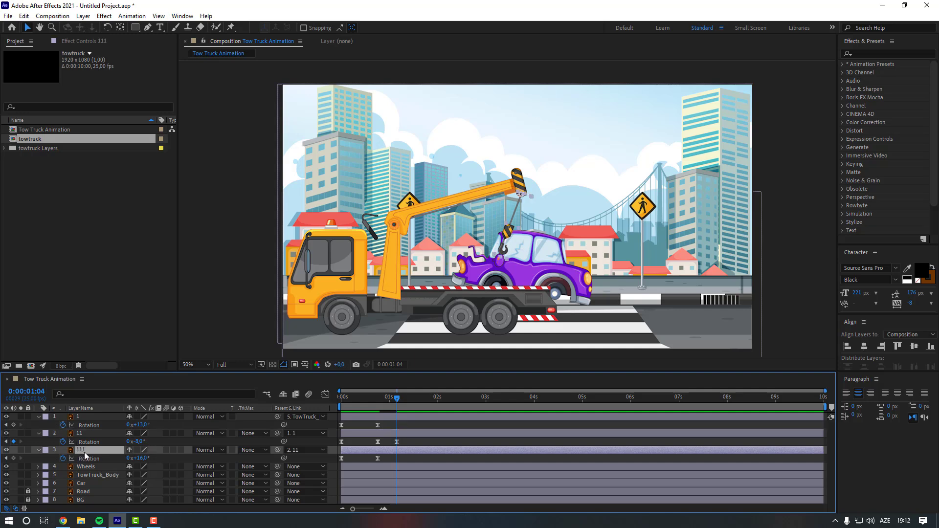
mouse_move(142, 459)
left_mouse_down()
mouse_move(131, 459)
mouse_move(154, 459)
left_mouse_up()
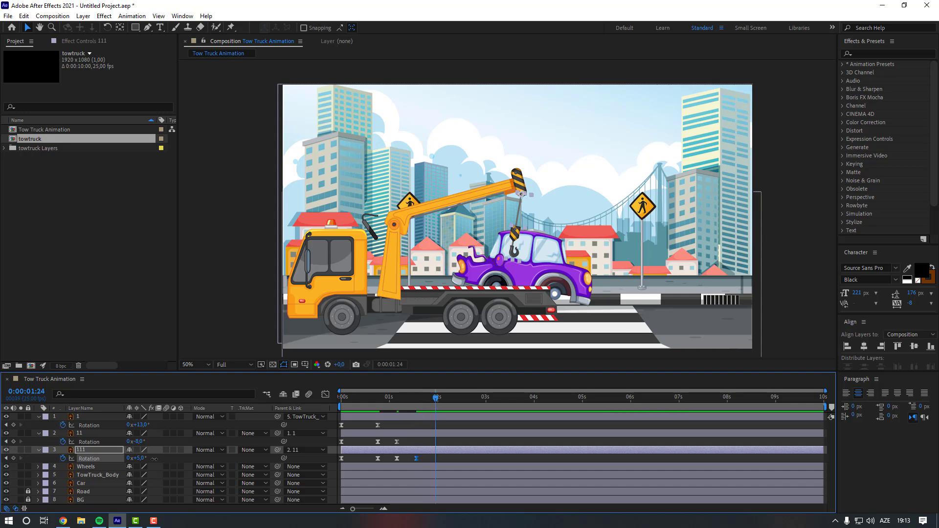
- Key layer 111's rotation at -25° and then 0° a few frames later, around 2 seconds
type("-25")
key("Return")
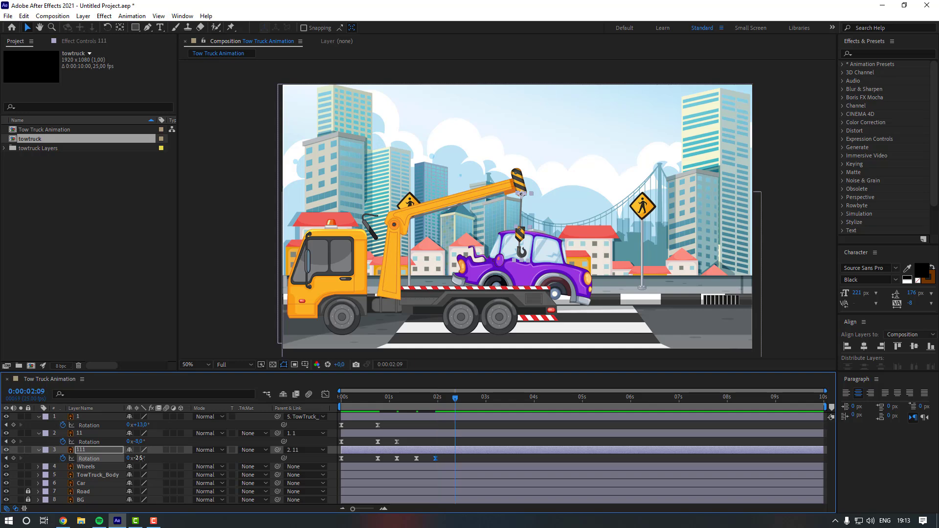
left_click(141, 458)
type("0")
key("Return")
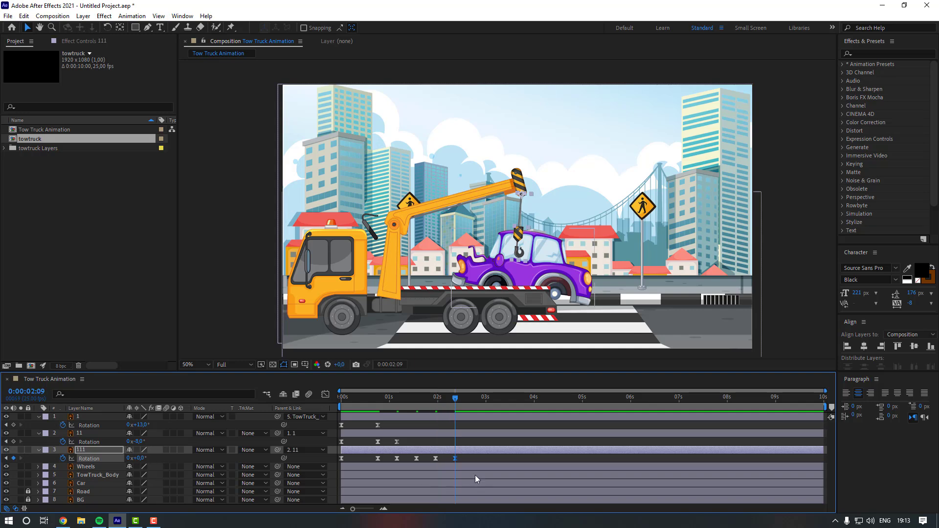
- Preview the crane animation from the start
key("Home")
key("space")
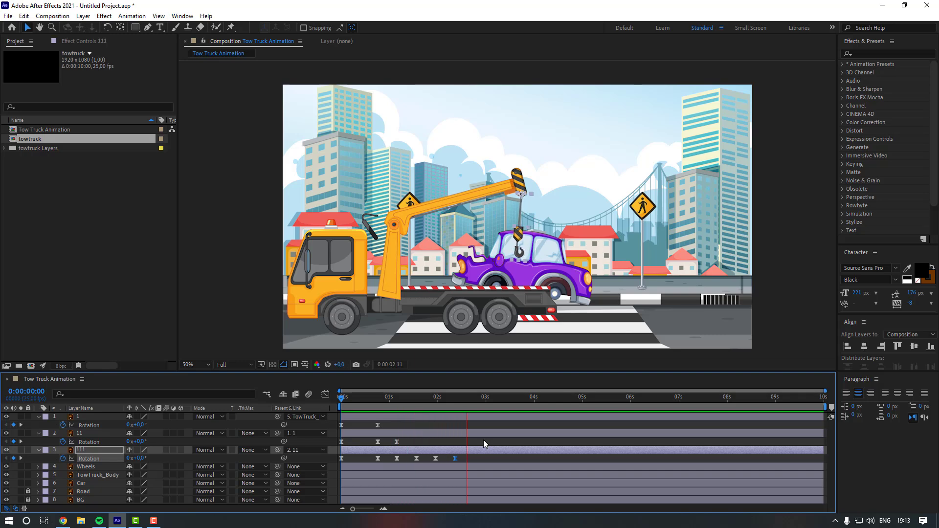
- Spread out the later rotation keyframes of layers 11 and 111 to slow the crane's motion
left_click_drag(471, 439, 374, 463)
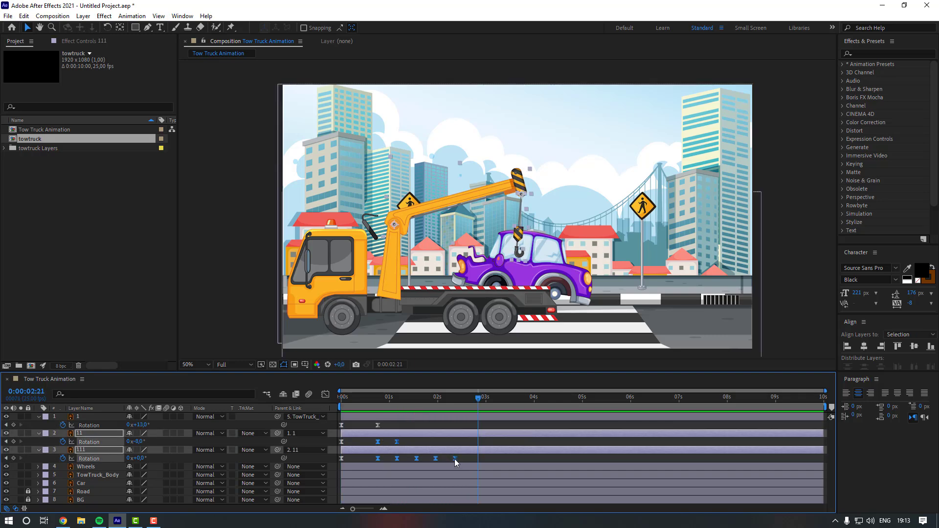
left_click_drag(455, 458, 500, 458)
left_click(518, 459)
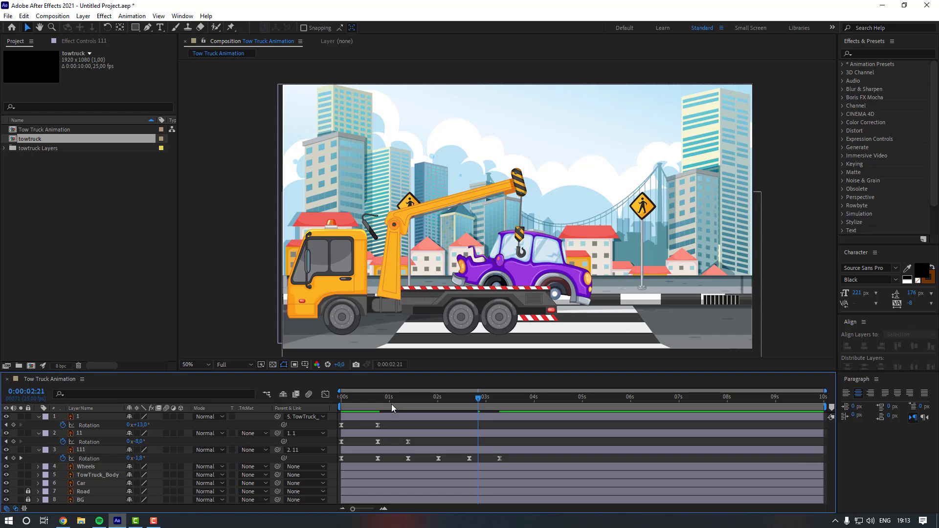
- Preview the retimed crane animation
left_click_drag(391, 402, 344, 406)
key("space")
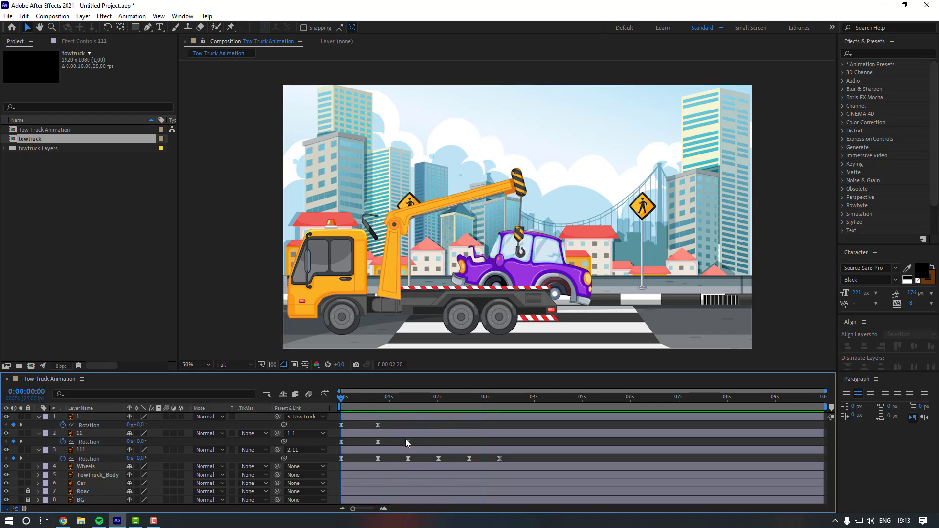
- Shift the later rotation keyframes of layers 11 and 111 slightly later and preview the result
left_click_drag(520, 461, 420, 441)
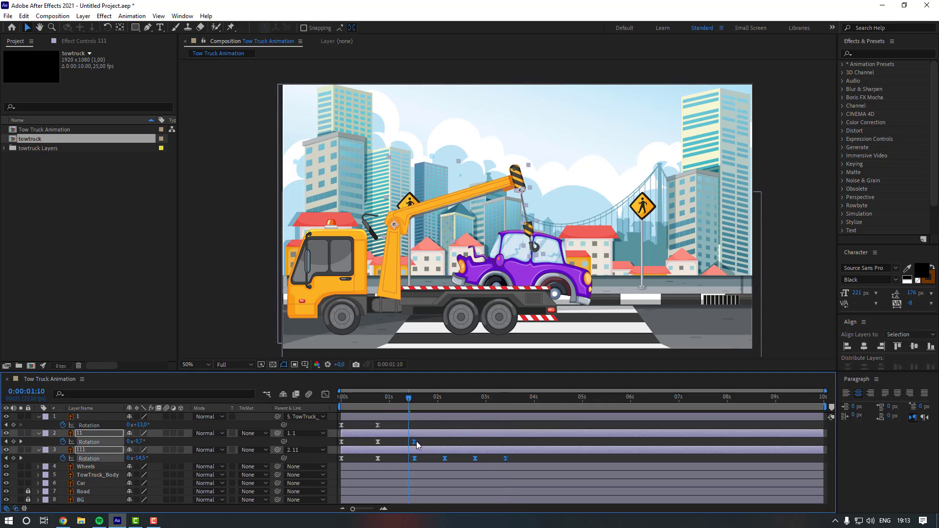
left_click(396, 441)
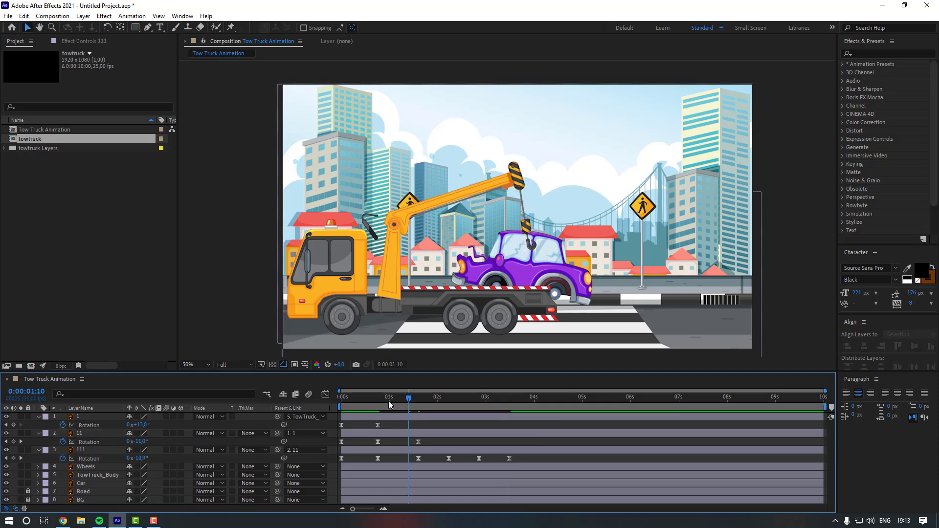
key("space")
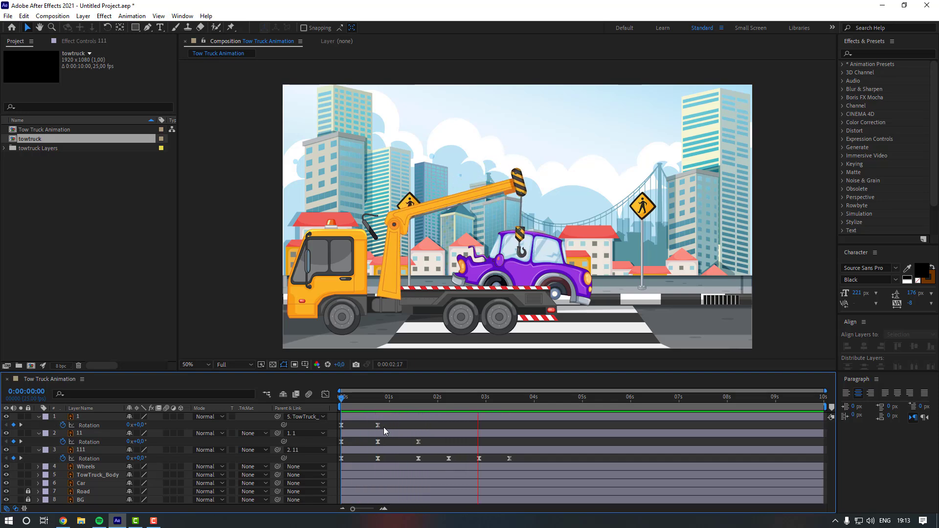
- Tighten the timing of layer 111's last rotation keyframes and preview the swing
left_click_drag(442, 464, 488, 458)
left_click(465, 431)
left_click_drag(437, 400, 412, 401)
key("space")
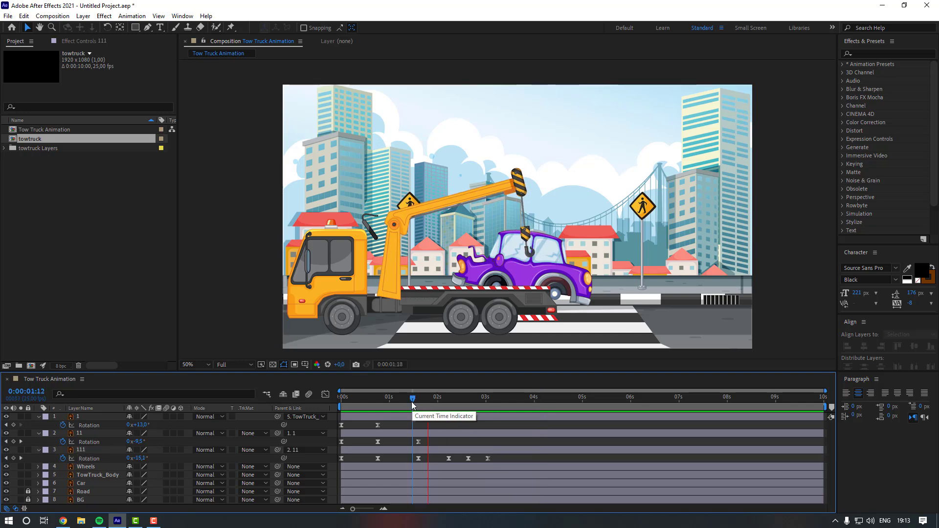
- At 0:00:03:01, add rotation keyframes holding layers 11 and 1 in their current positions
left_click(488, 398)
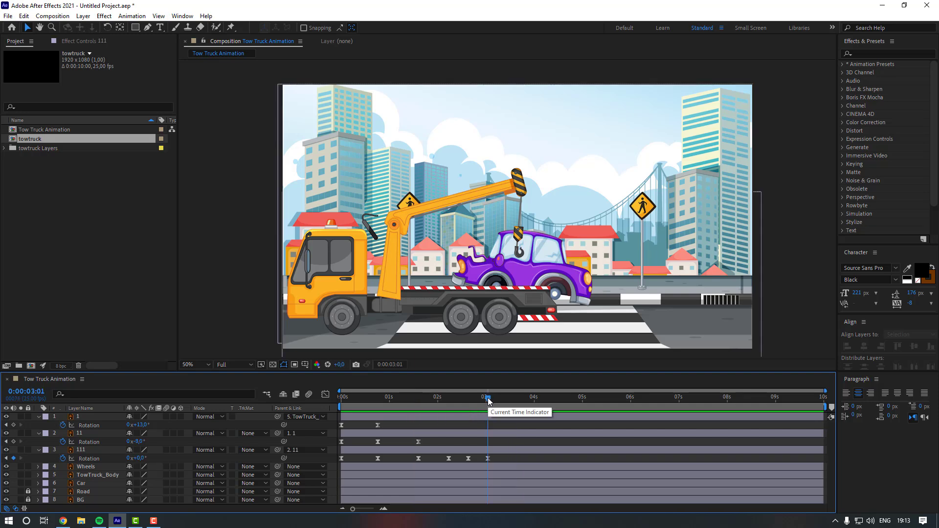
left_click(13, 442)
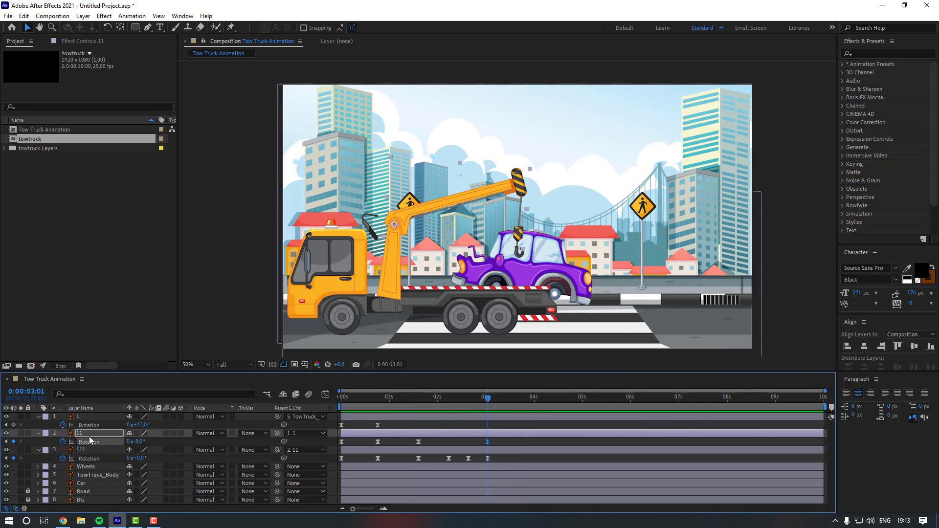
left_click(14, 425)
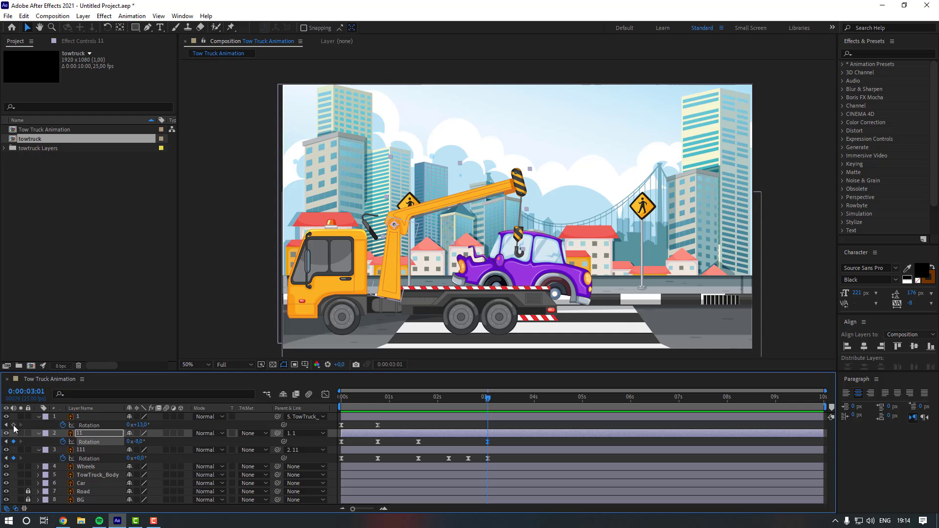
- At 0:00:04:00, rotate layer 1 to lift the boom and adjust the rotations of layers 11 and 111
left_click(534, 397)
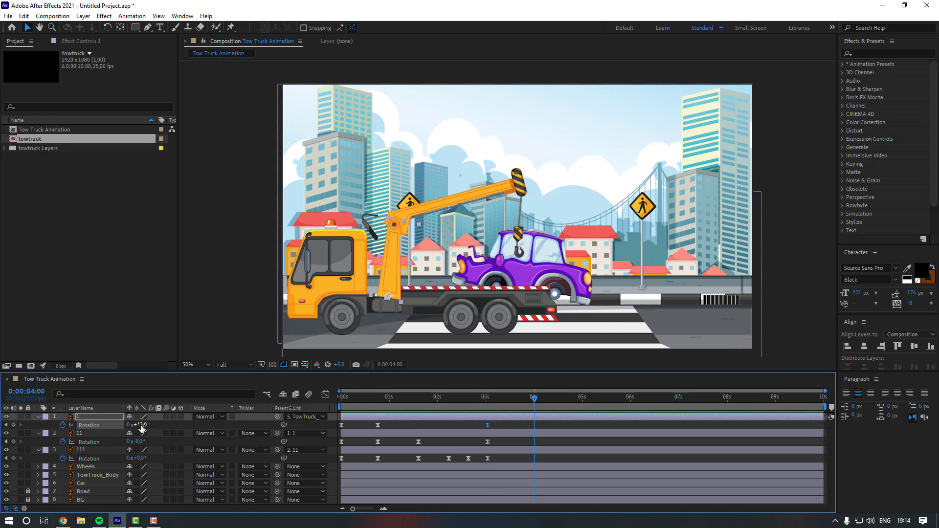
left_click_drag(141, 427, 136, 425)
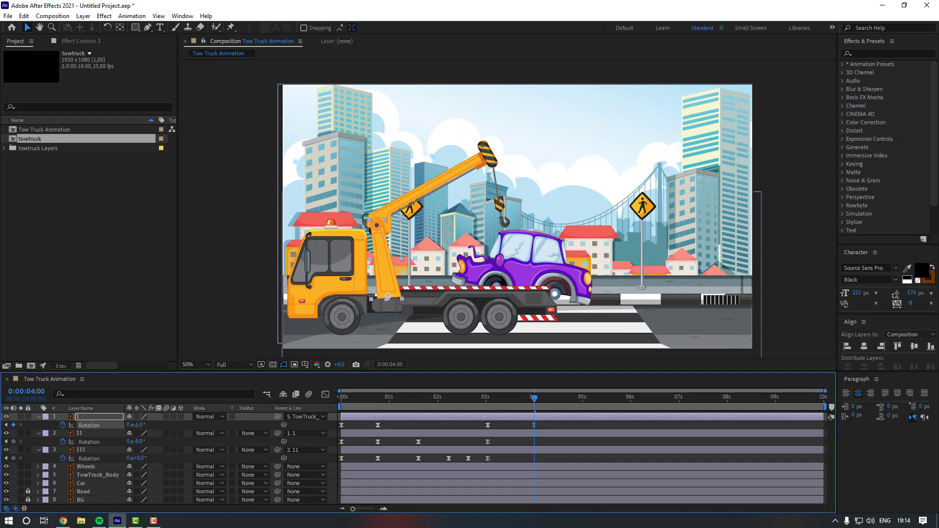
left_click(98, 442)
left_click_drag(141, 445, 154, 461)
left_click(90, 451)
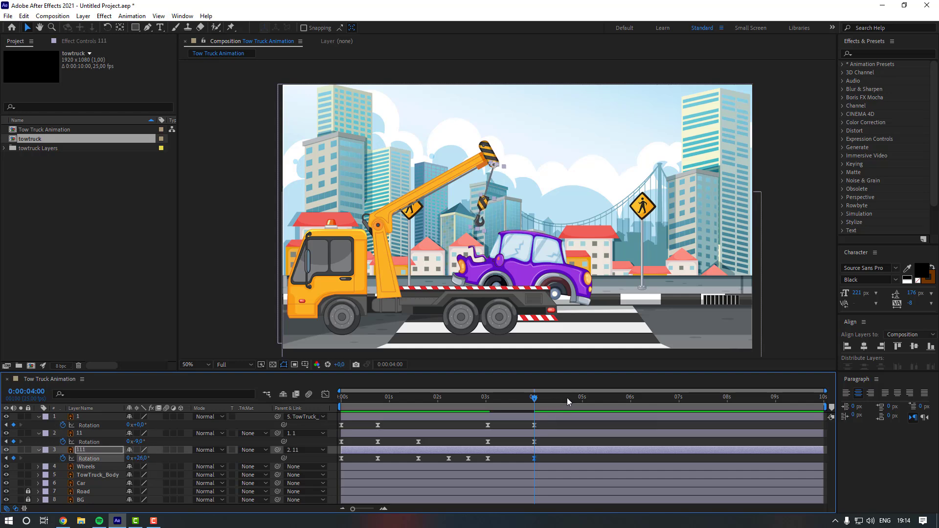
- At 0:00:04:19, set layer 1's rotation to about 15°
left_click_drag(568, 398, 571, 398)
left_click_drag(137, 425, 151, 425)
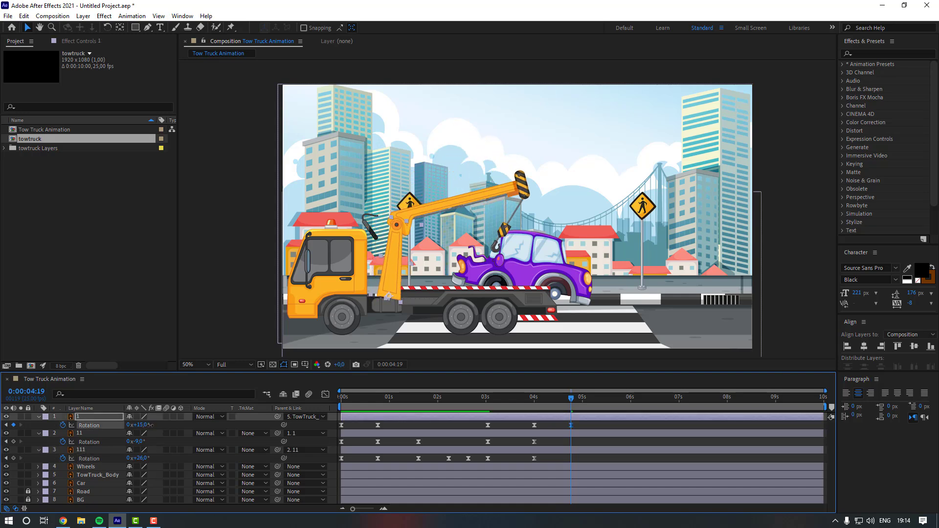
- At the same time, set layer 11's rotation to about -2° and layer 111's rotation to about -27°
left_click(102, 433)
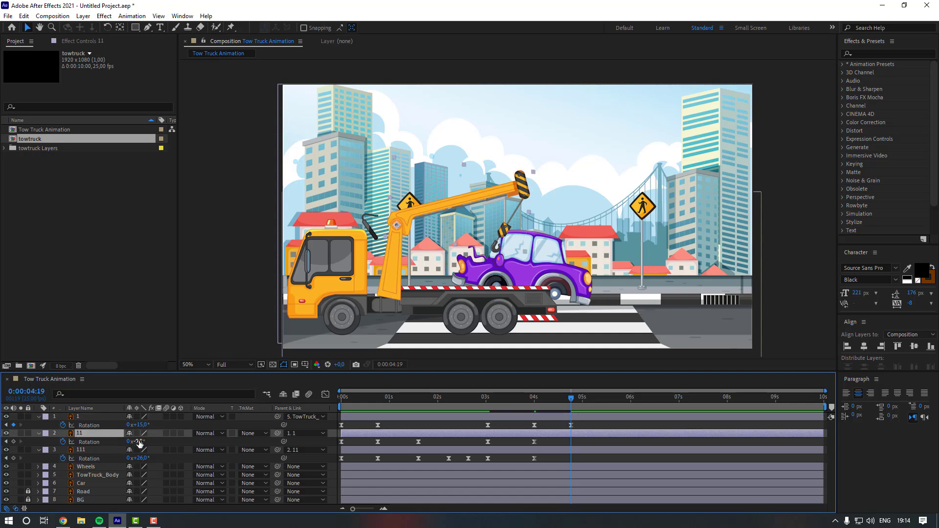
left_click_drag(135, 441, 143, 442)
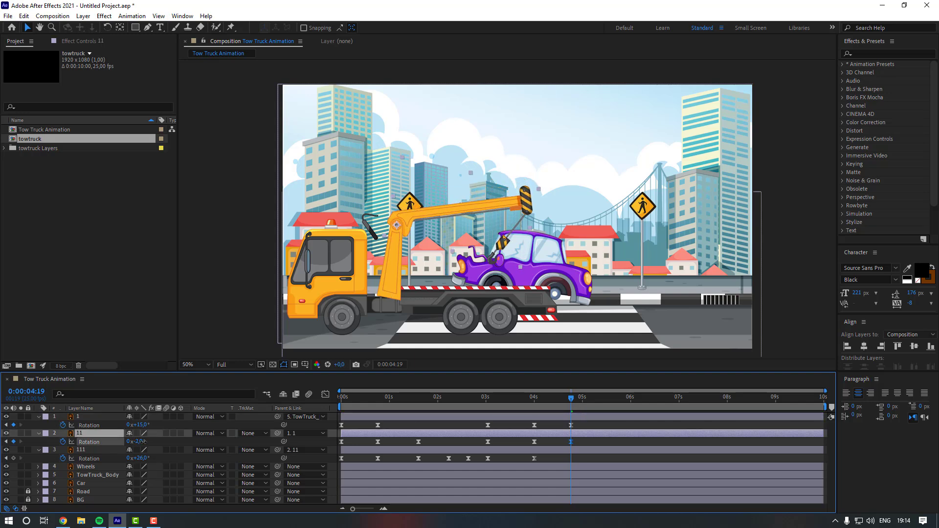
left_click(135, 449)
left_click_drag(143, 463, 120, 464)
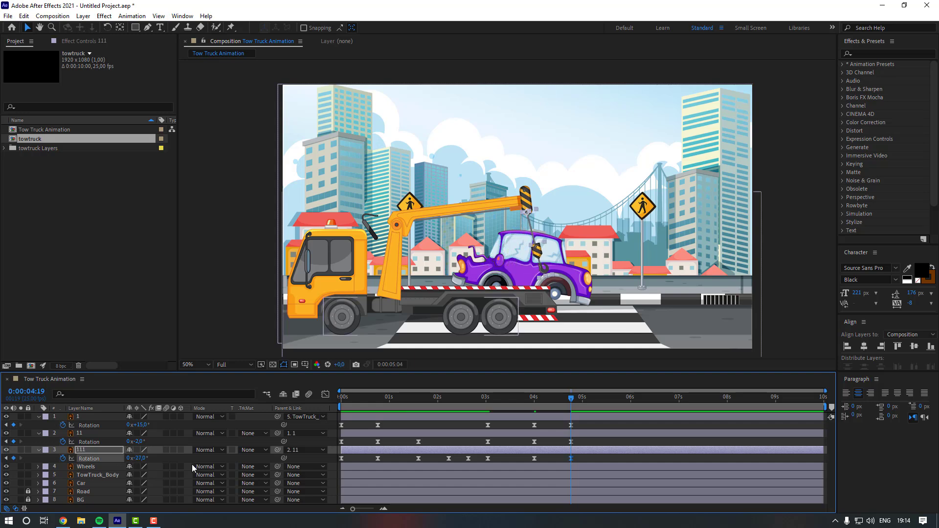
- Ten frames later, at 0:00:05:04, set layer 111's rotation to 12°
key("shift+Page_Down")
left_click(141, 459)
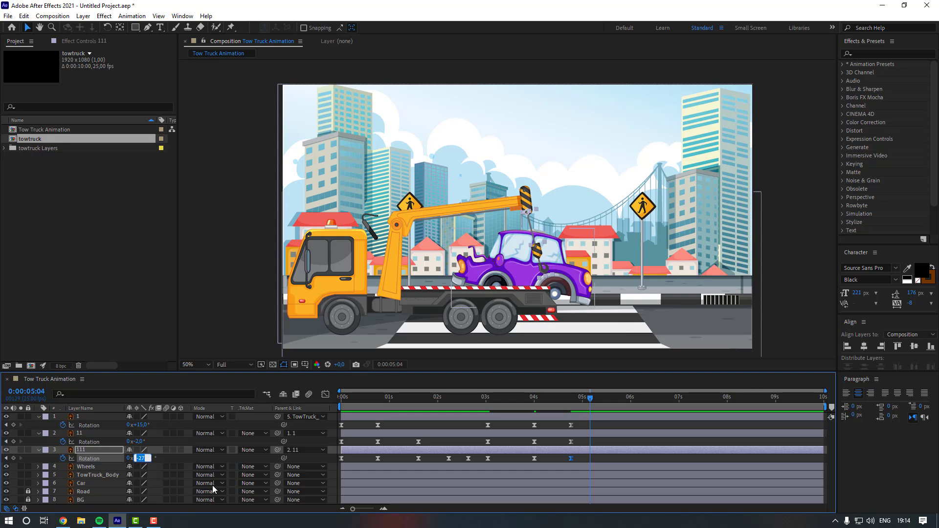
type("12")
key("Return")
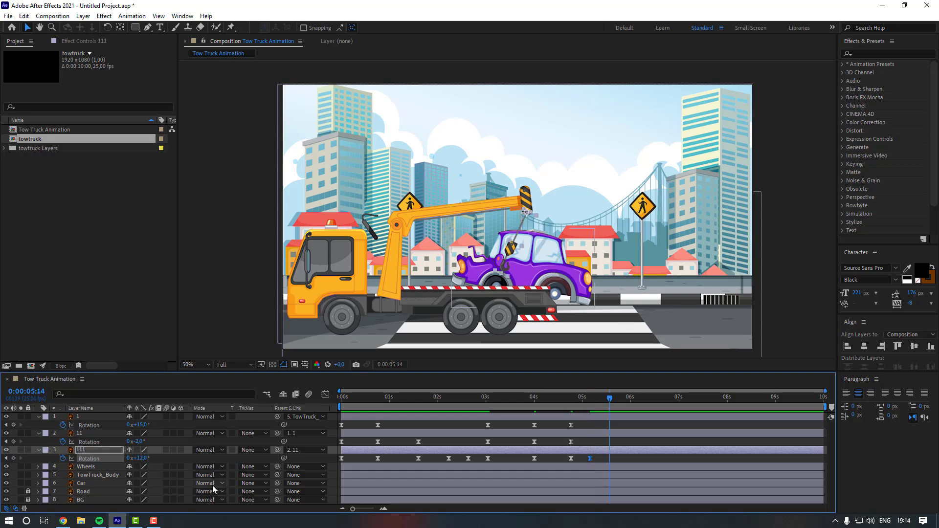
- Keep keying layer 111's rotation so the hook swings back and forth, ending about -14° at 0:00:06:09
left_click_drag(139, 459, 127, 459)
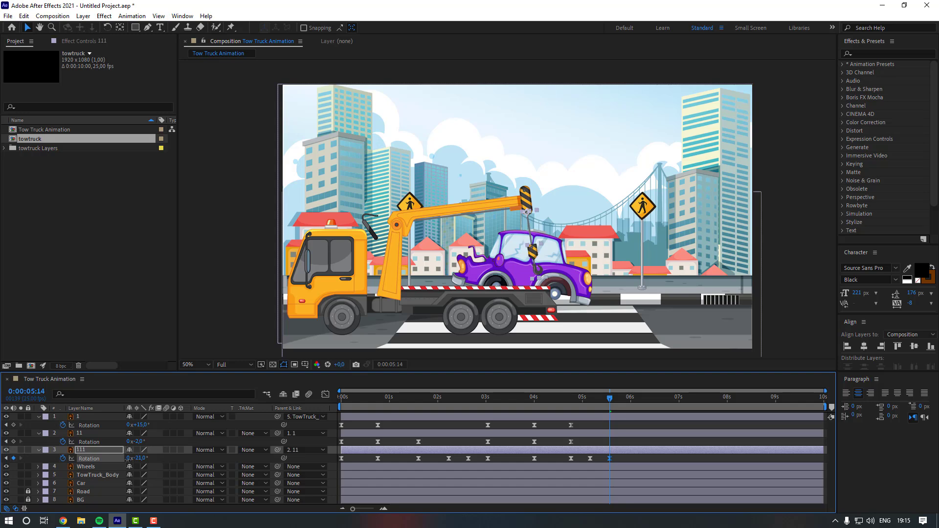
key("space")
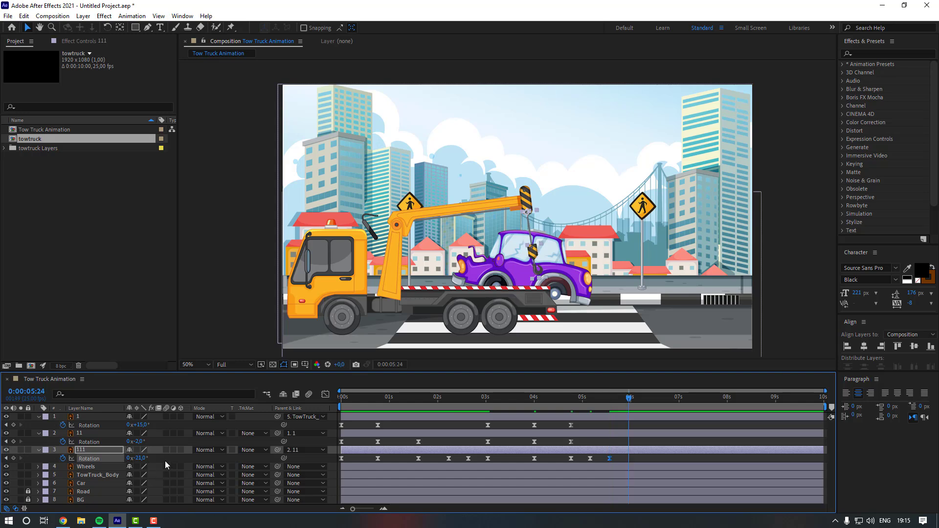
left_click_drag(142, 459, 148, 458)
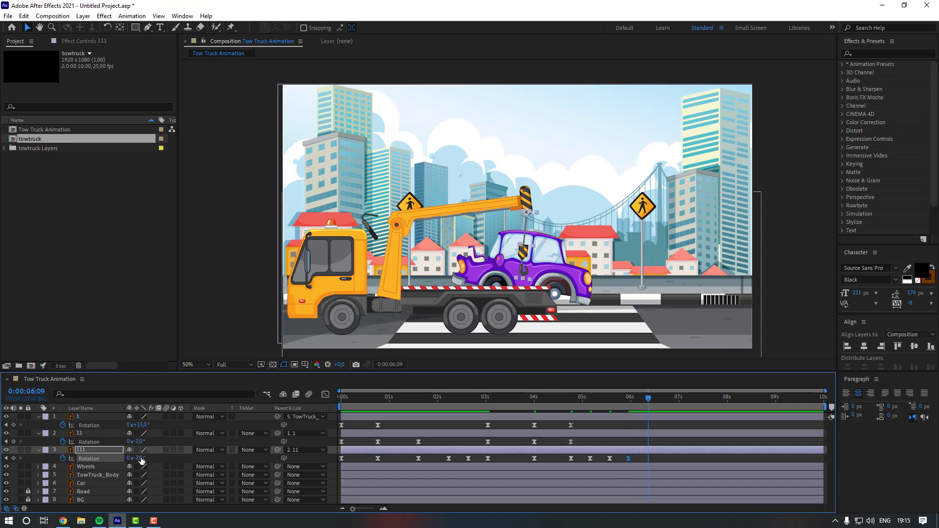
left_click_drag(141, 459, 135, 458)
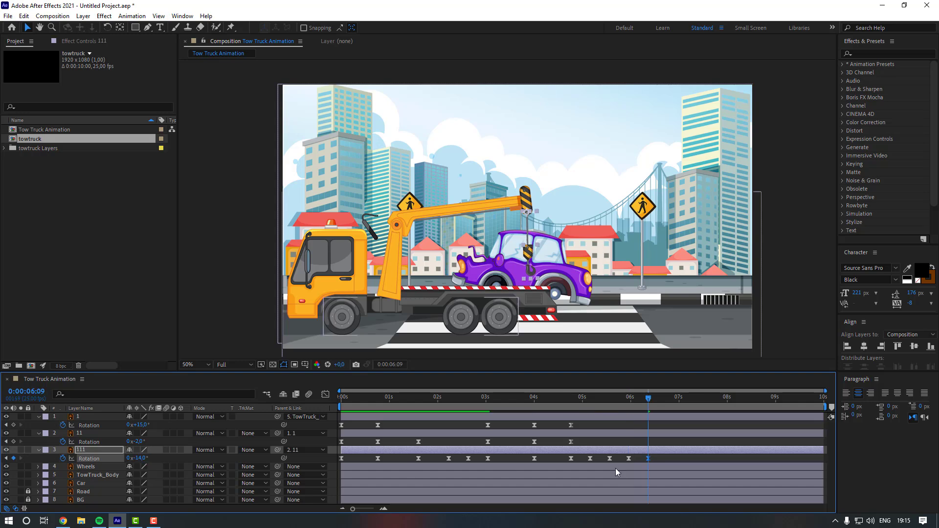
- Preview the whole crane animation from the start
left_click(395, 442)
key("Home")
key("space")
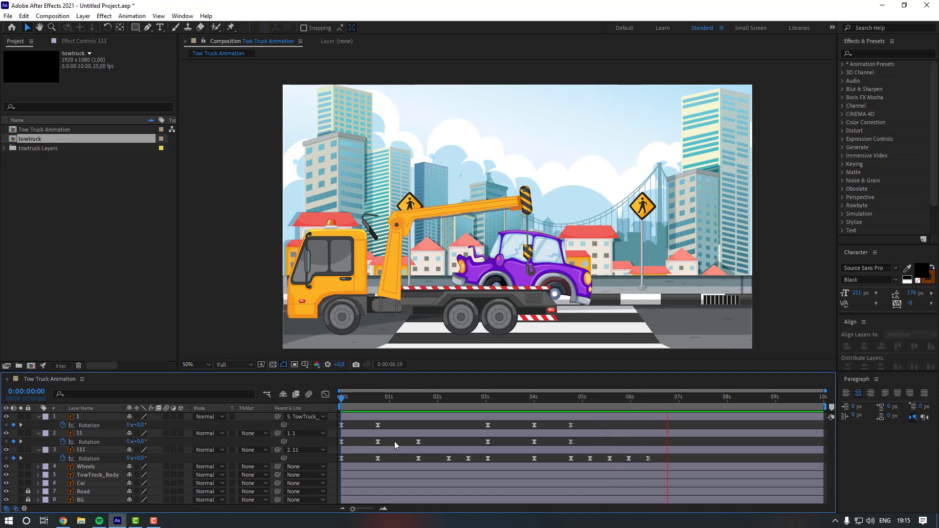
key("space")
- Split the Car layer at 0:00:04:03 and move the new Car 2 layer to the top of the stack
left_click(532, 480)
left_click_drag(534, 409, 541, 409)
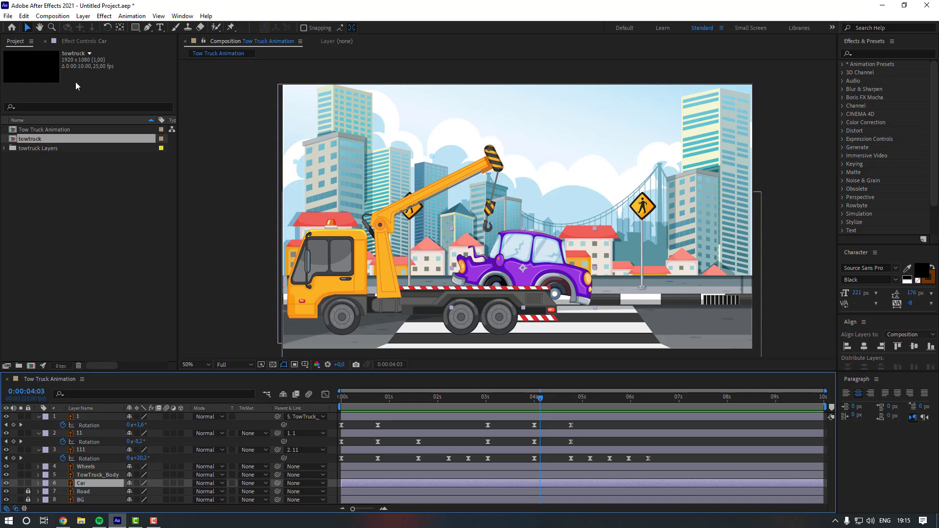
left_click(24, 16)
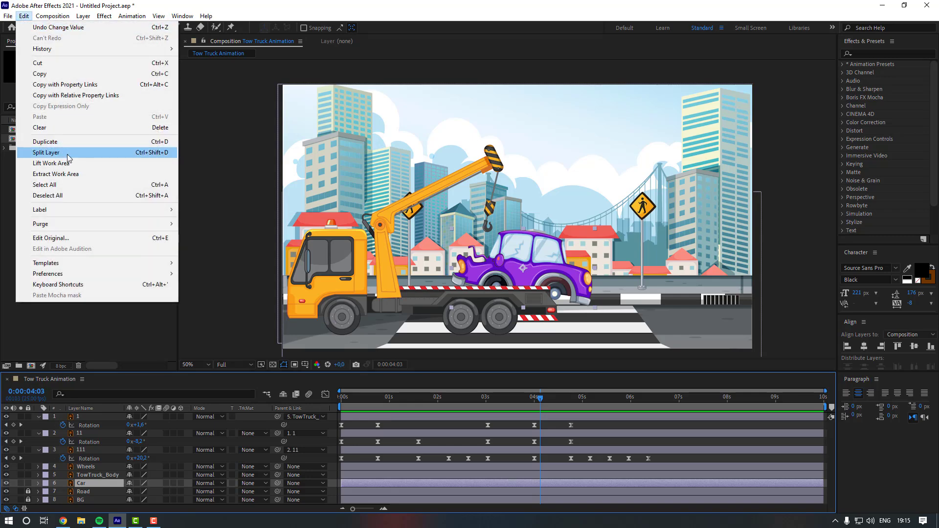
left_click(49, 153)
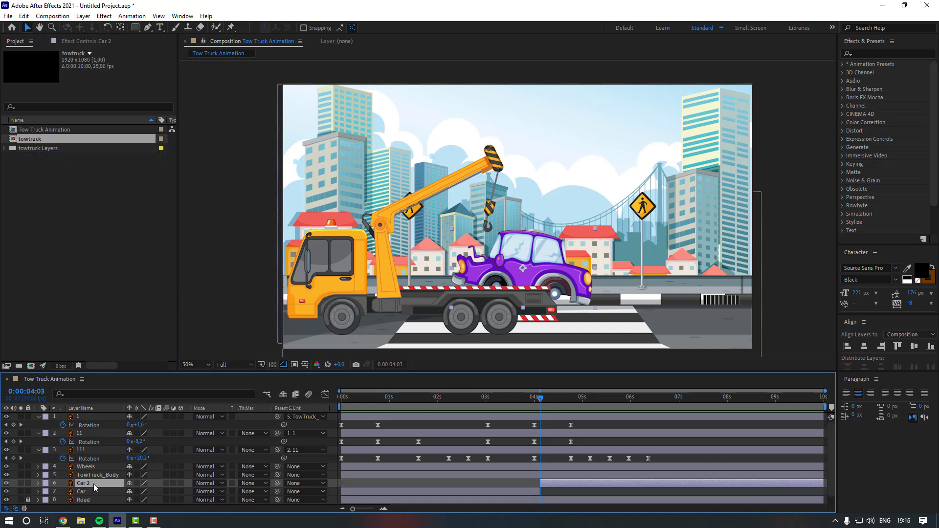
left_click_drag(96, 484, 102, 416)
- Preview the animation around the split point
left_click(471, 400)
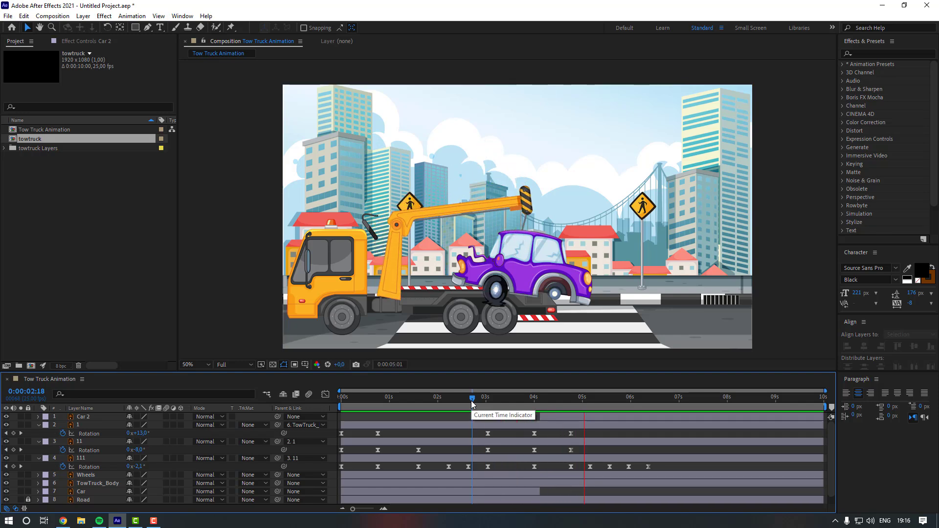
key("space")
left_click(648, 398)
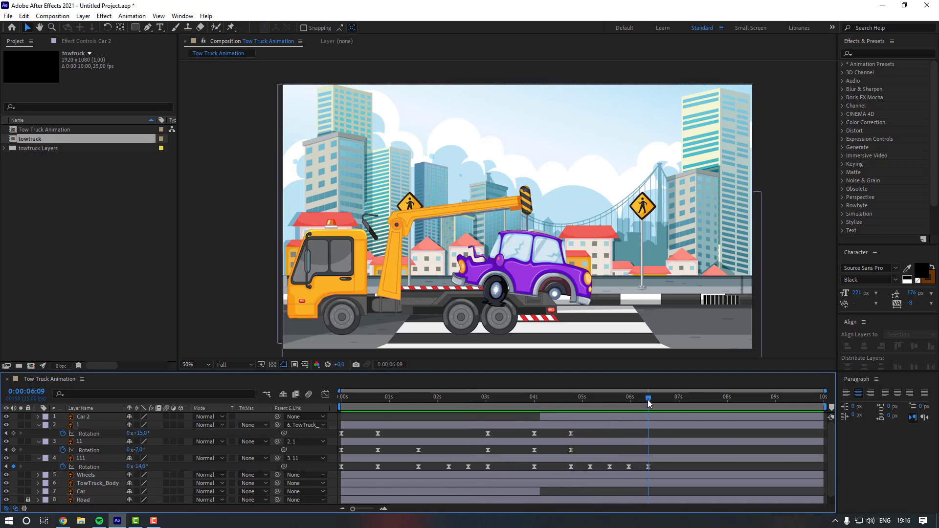
- Add hold keyframes for layers 1 and 11 at 0:00:06:09, then set layer 11's rotation to about -16° at 0:00:07:00
left_click(13, 433)
left_click(14, 449)
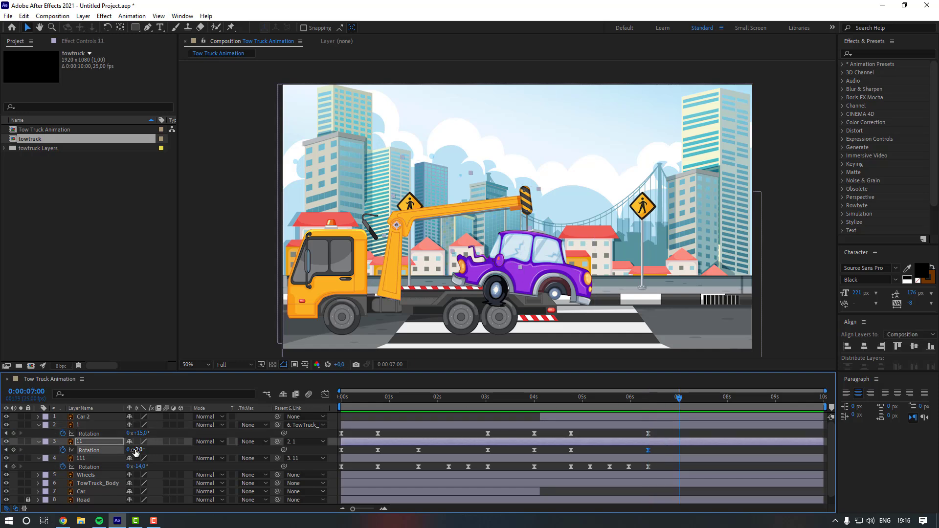
left_click_drag(140, 455, 132, 451)
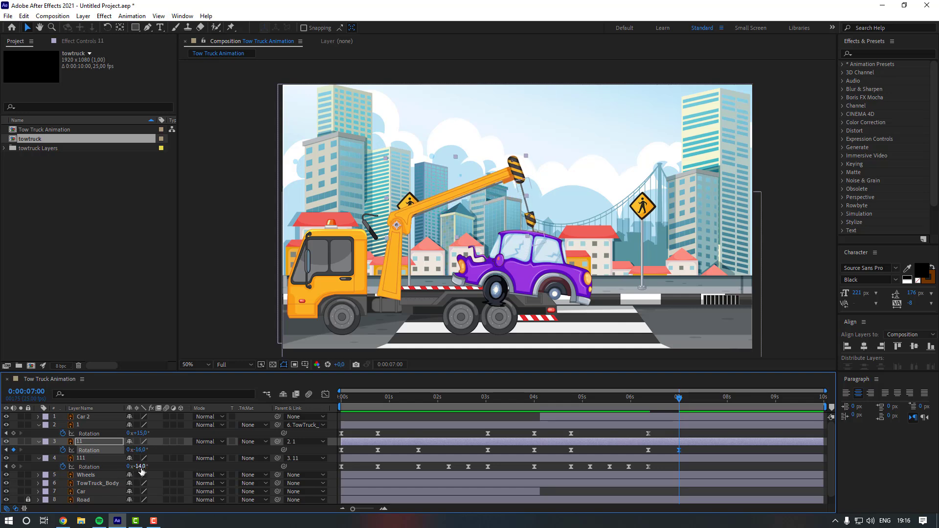
- Set layer 111's rotation to 0° at 0:00:07:00
left_click_drag(141, 471, 149, 469)
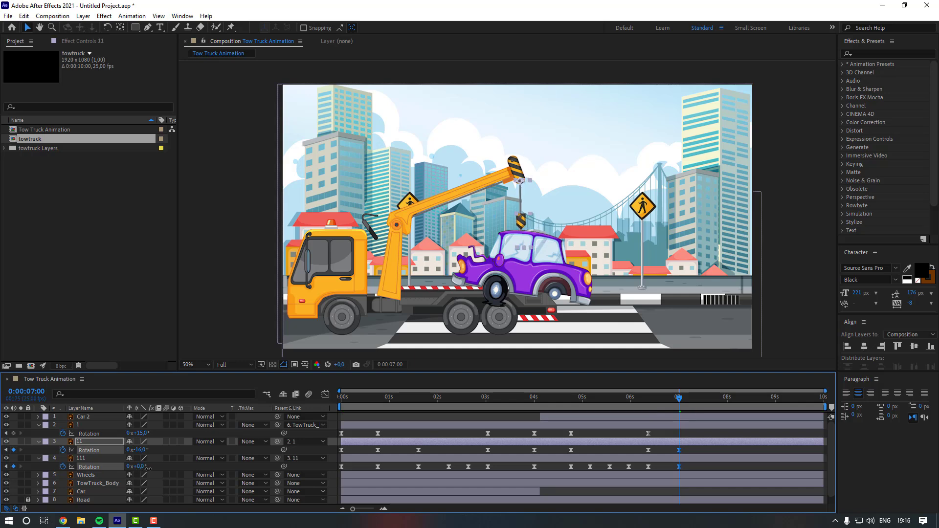
left_click(696, 466)
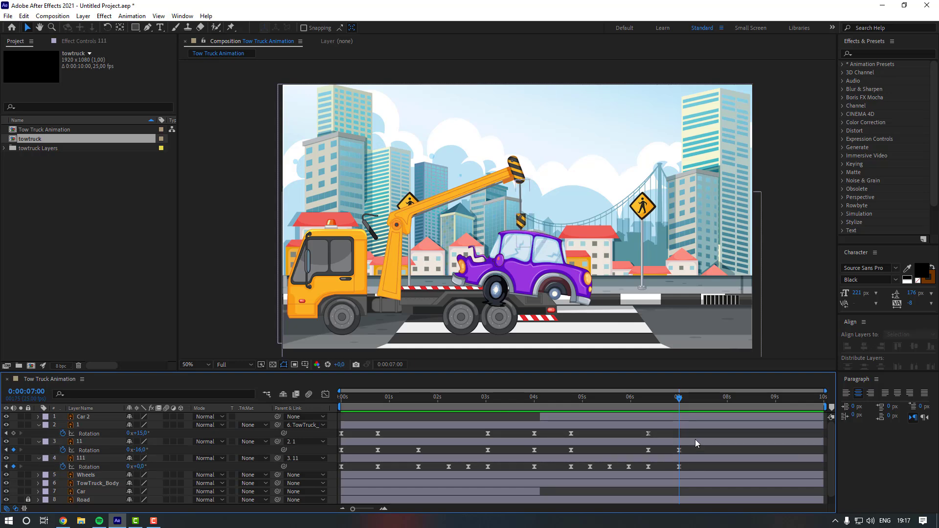
- Add rotation keyframes for layers 1, 11 and 111 at 0:00:07:09, then set layer 11's rotation to -19° at 0:00:07:21
left_click_drag(689, 400, 696, 400)
left_click(14, 433)
left_click(14, 450)
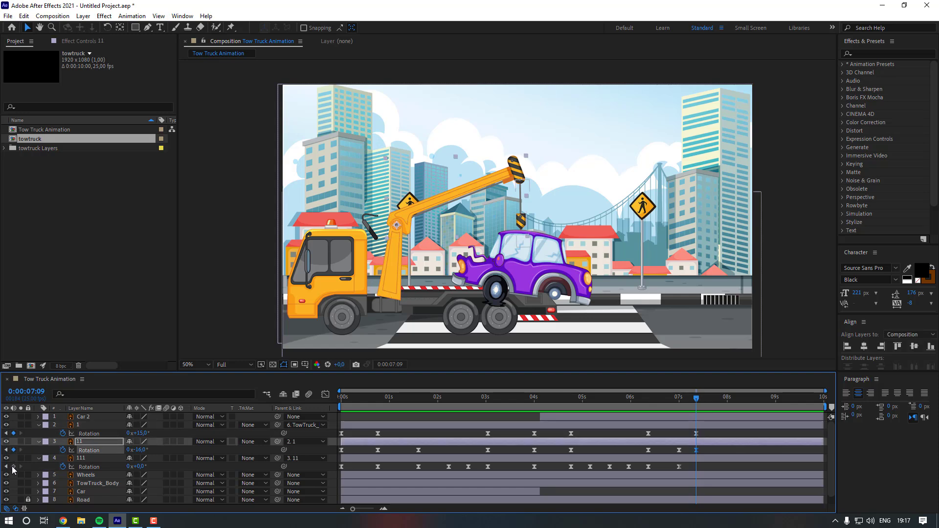
left_click(13, 467)
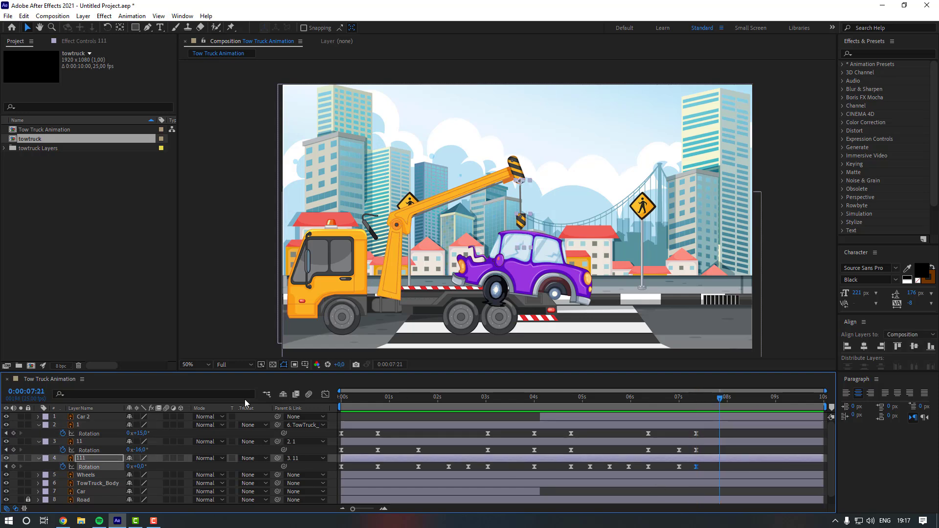
mouse_move(146, 450)
left_mouse_down()
mouse_move(137, 467)
mouse_move(145, 466)
left_mouse_up()
- Split the Car 2 layer at 0:00:07:21 with Split Layer
left_click(582, 417)
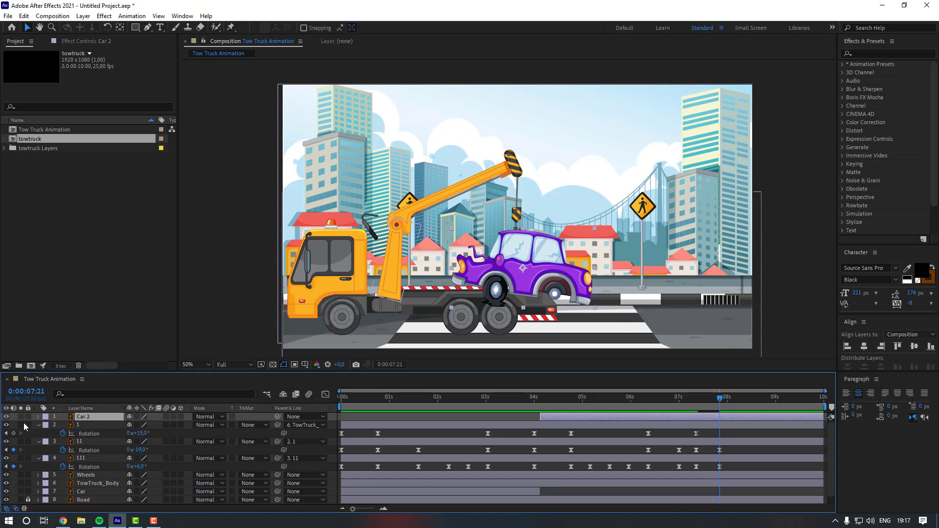
left_click(24, 16)
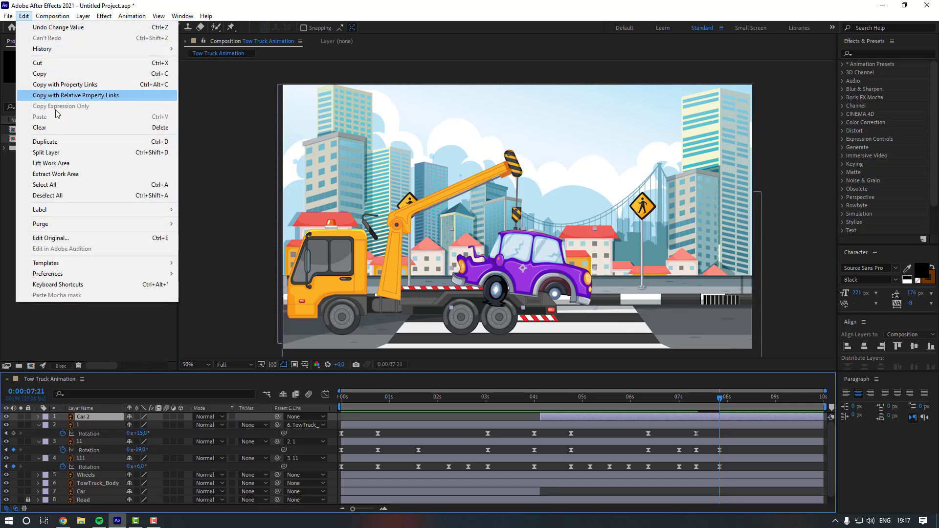
left_click(70, 152)
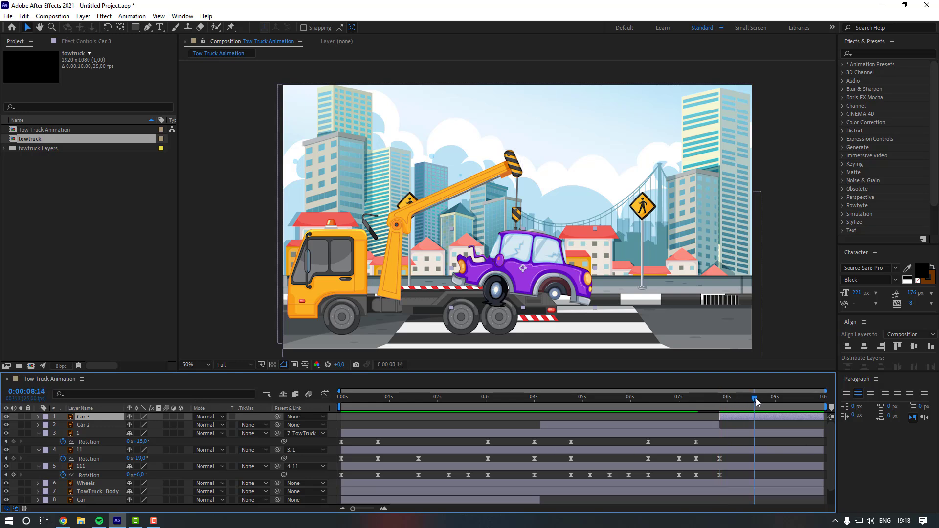
- At 0:00:08:15, set layer 1's rotation to -1° and layer 11's rotation to +4°
left_click_drag(755, 398, 757, 398)
left_click(96, 434)
left_click_drag(140, 443, 133, 442)
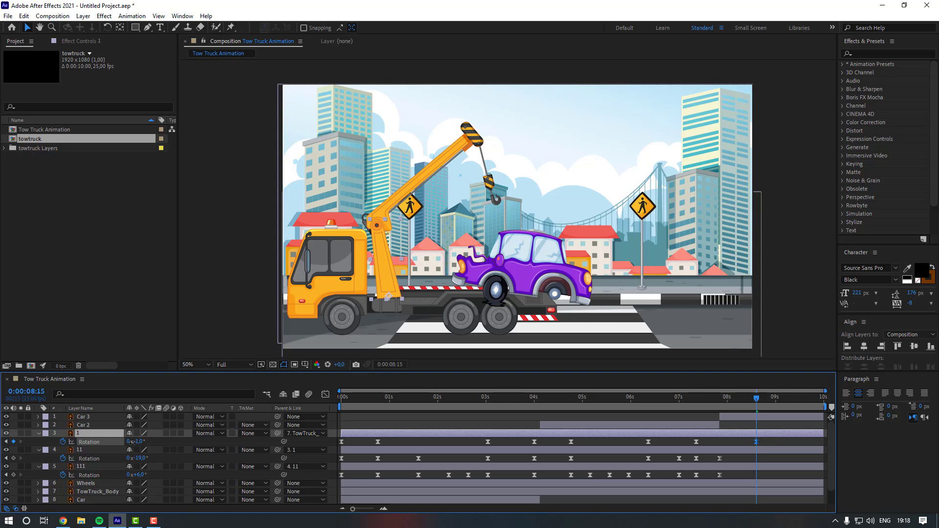
left_click(109, 451)
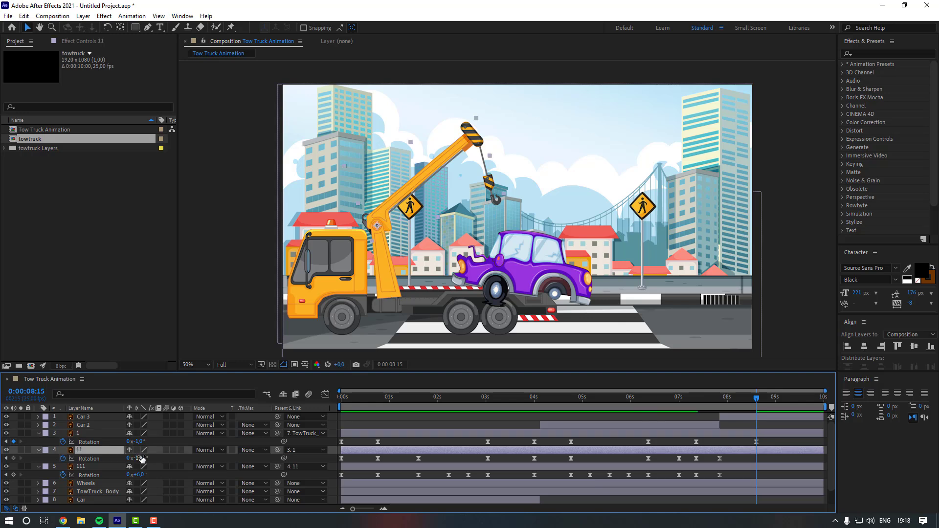
mouse_move(140, 457)
left_mouse_down()
mouse_move(154, 457)
mouse_move(138, 474)
left_mouse_up()
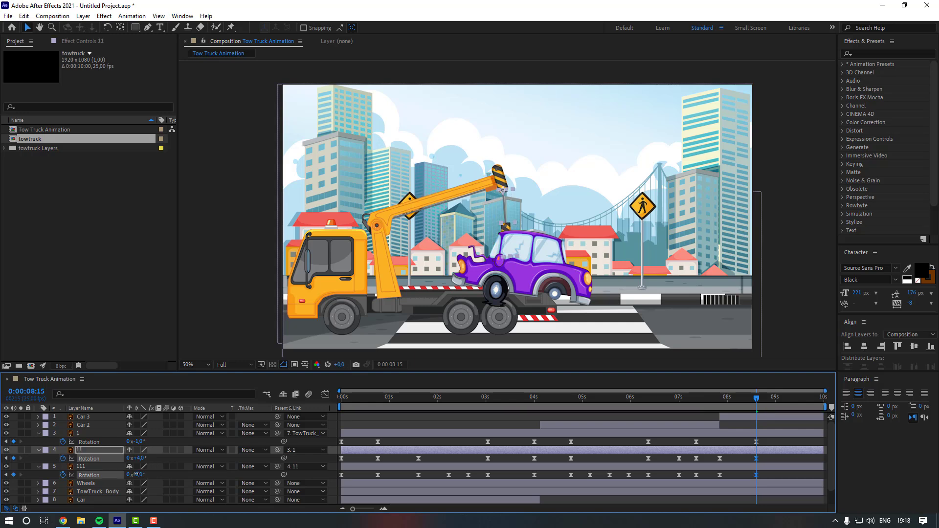
- Paste layer 1's +15° rotation keyframe at 0:00:07:21
left_click(719, 398)
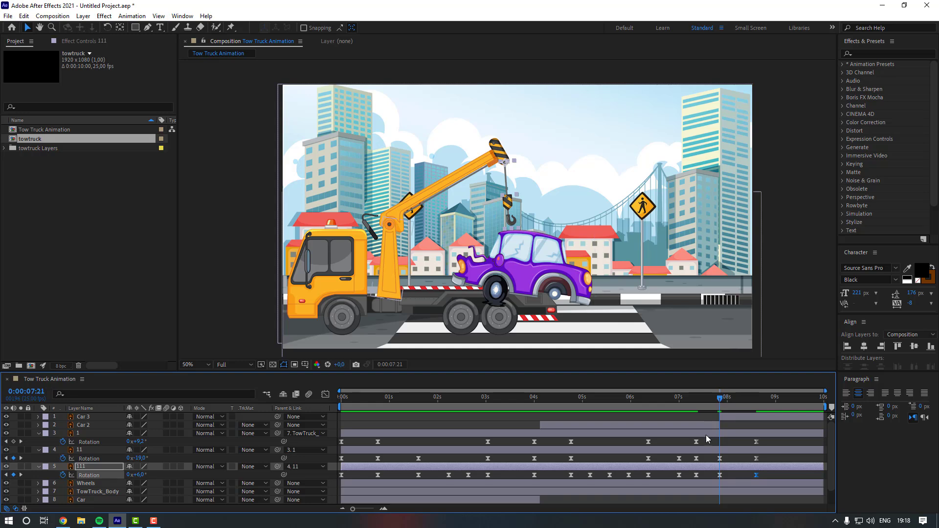
left_click_drag(706, 438, 692, 444)
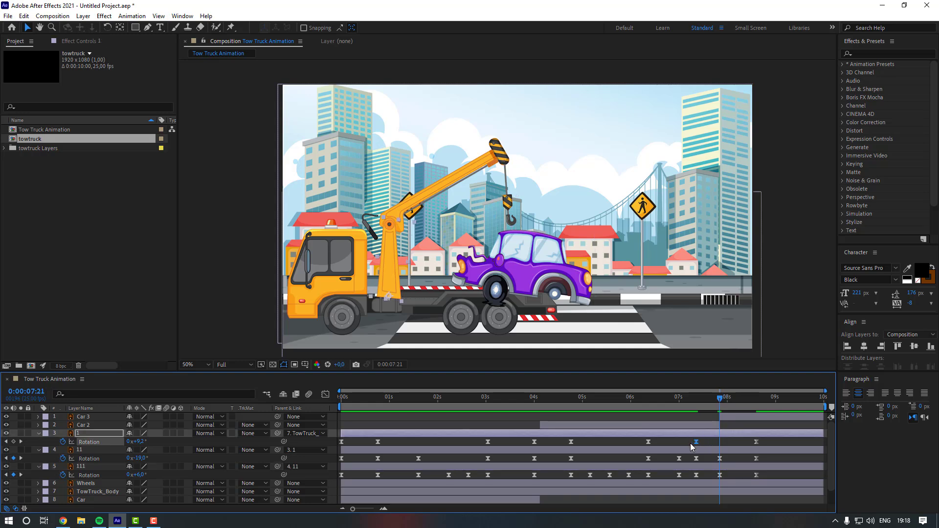
key("ctrl+v")
left_click(724, 443)
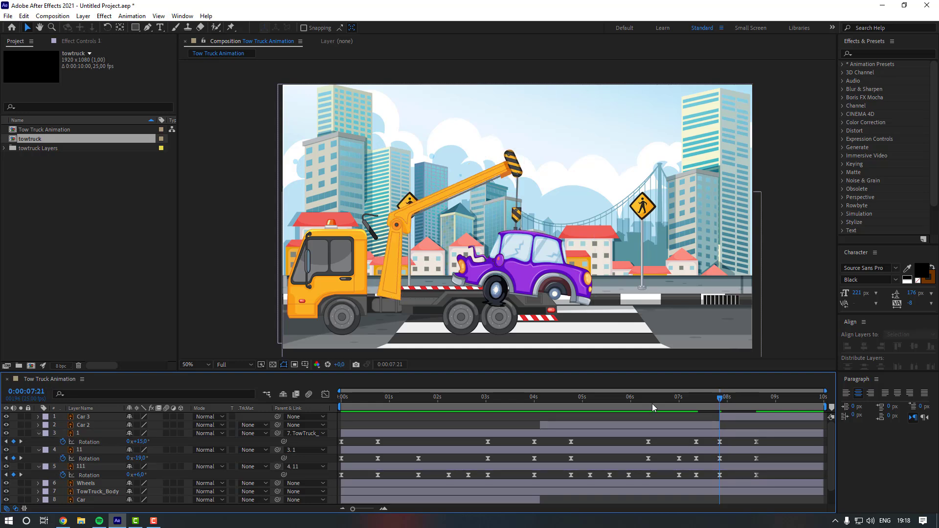
- Preview the crane animation from around 0:00:05:20
left_click(620, 404)
key("space")
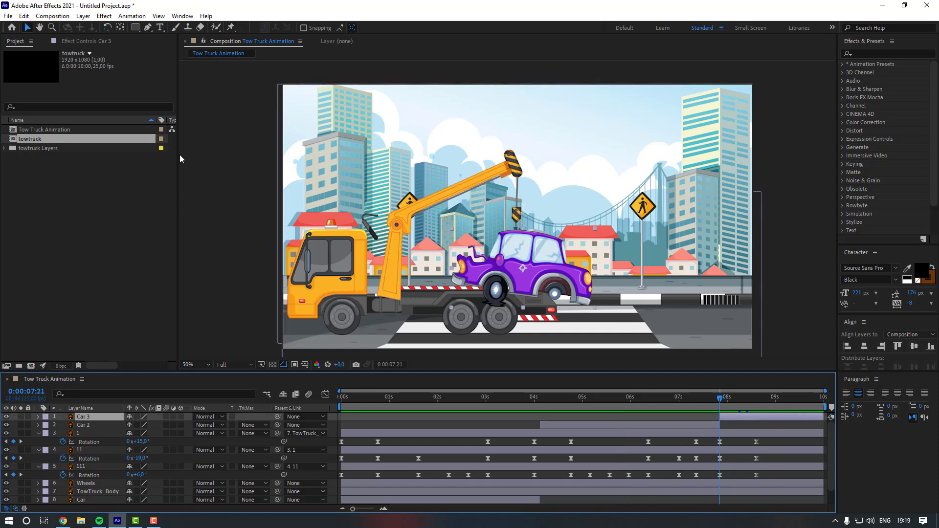
key("space")
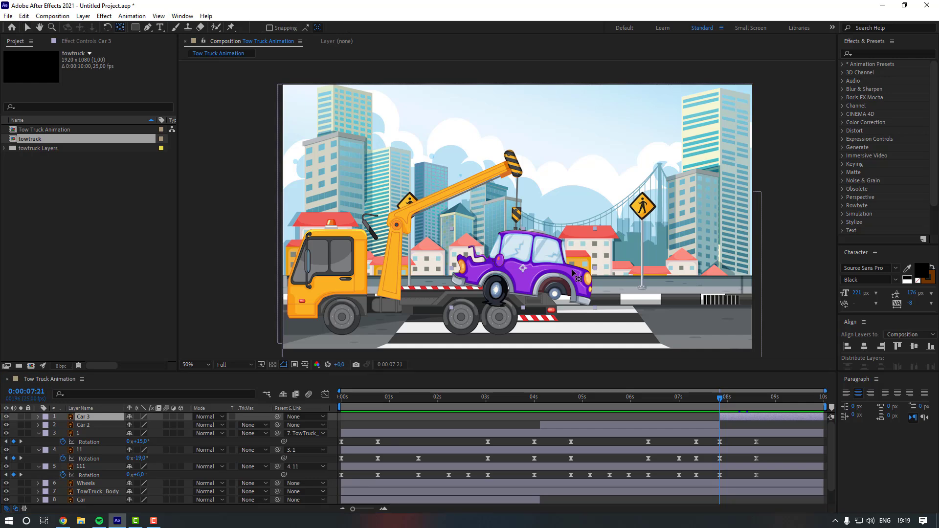
- Zoom in to inspect the hook against the car roof, then zoom back out
scroll(562, 259, "up", 2)
left_click_drag(565, 262, 464, 147)
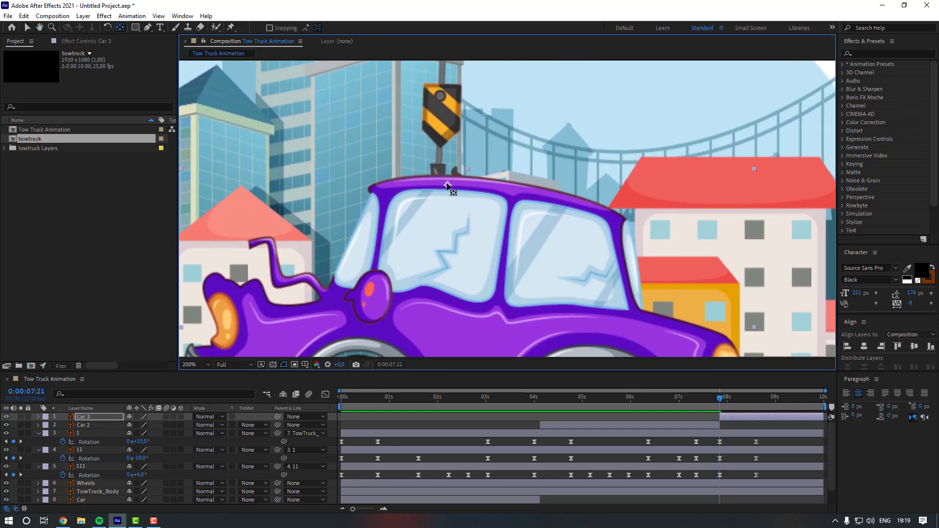
scroll(465, 228, "down", 2)
left_click(757, 398)
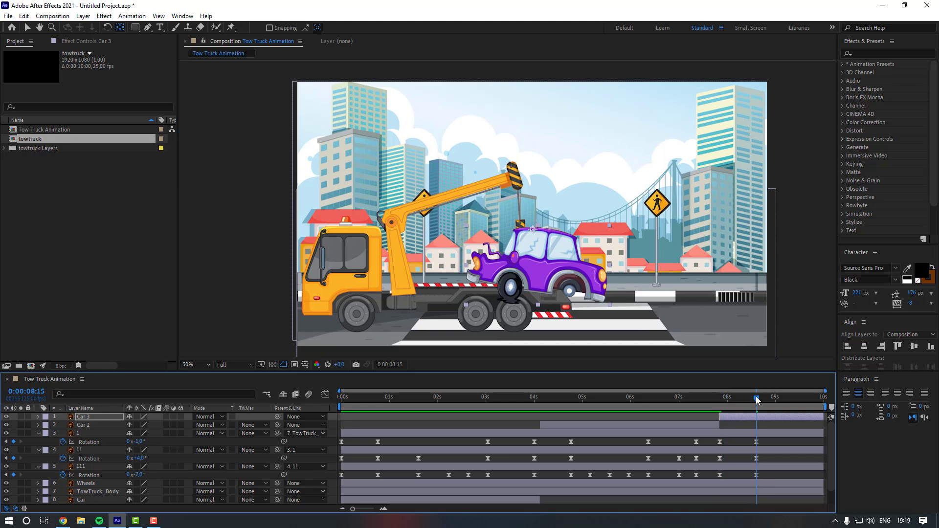
- At 0:00:08:15, set layer 11's rotation to -10° and layer 111's rotation to +12°
key("v")
left_click(740, 443)
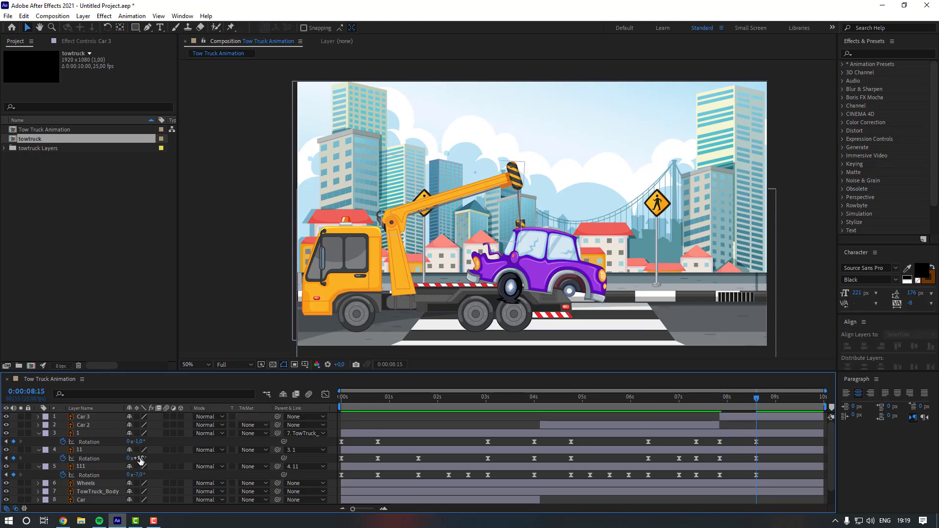
left_click_drag(140, 458, 138, 442)
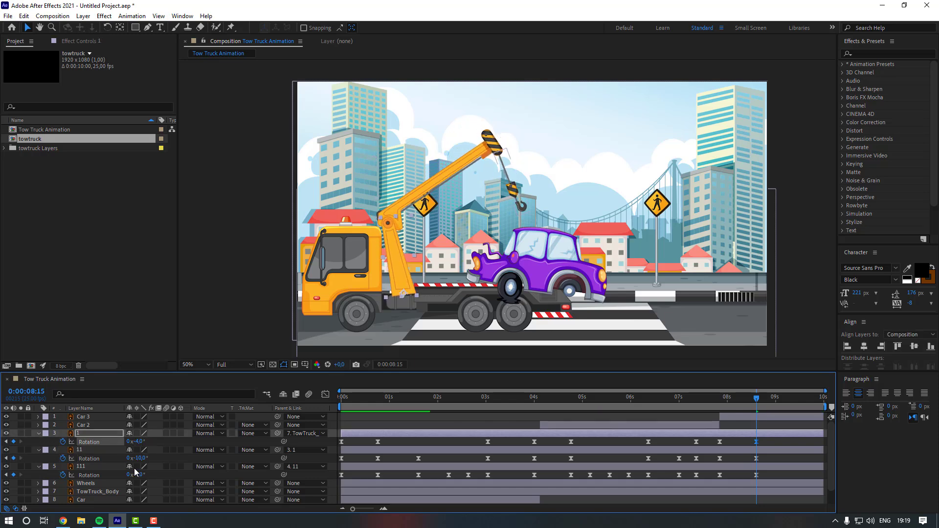
left_click_drag(138, 474, 146, 473)
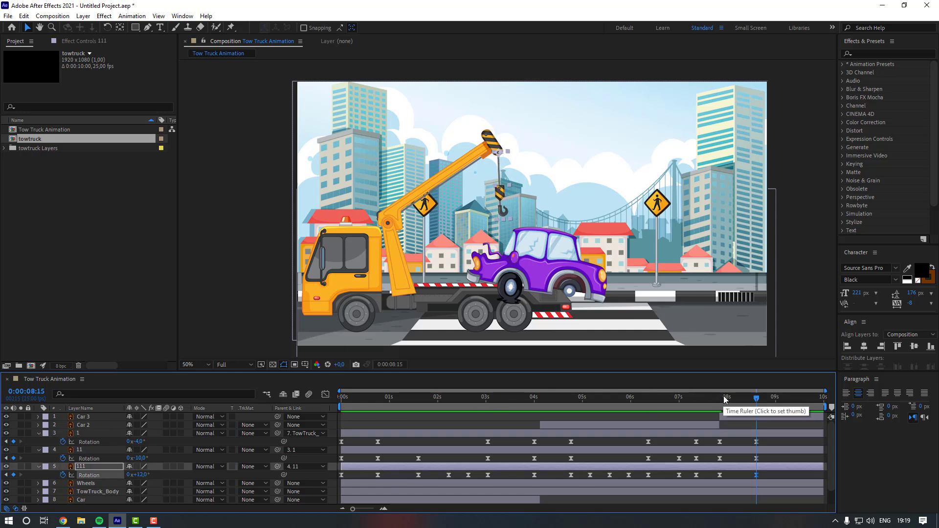
- Enable position and rotation keyframes for the Car 3 layer at 0:00:07:21
left_click_drag(724, 400, 720, 400)
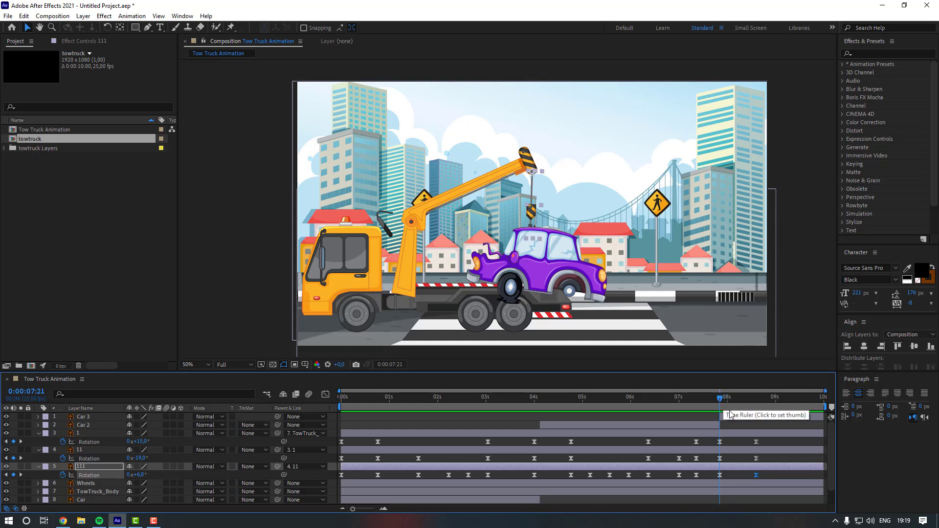
left_click(721, 414)
key("p")
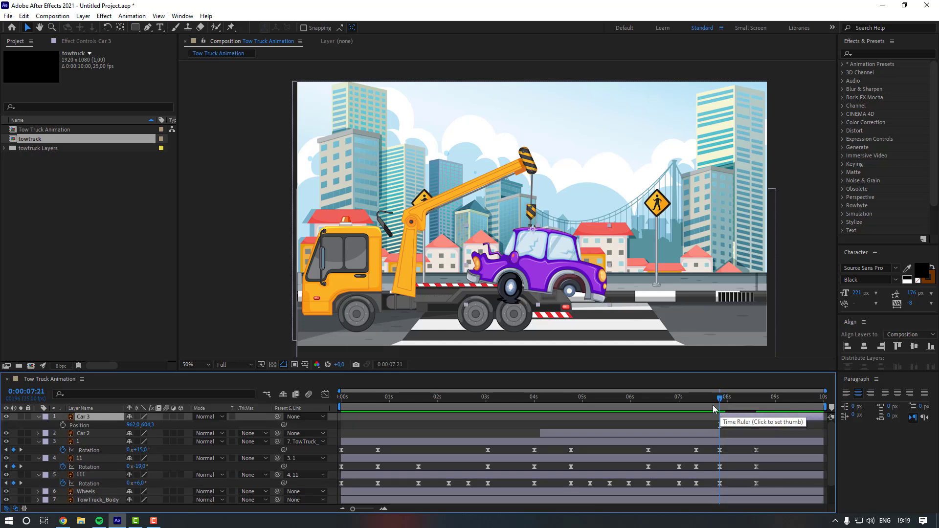
key("shift+r")
left_click_drag(62, 426, 64, 436)
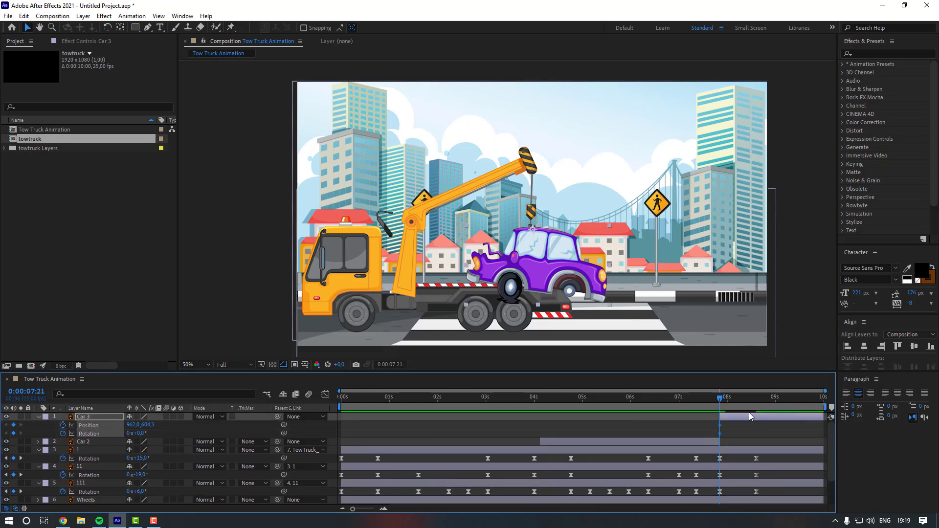
- At 0:00:08:15, move Car 3 up to about 830, 532 and rotate it to +4°
left_click(756, 398)
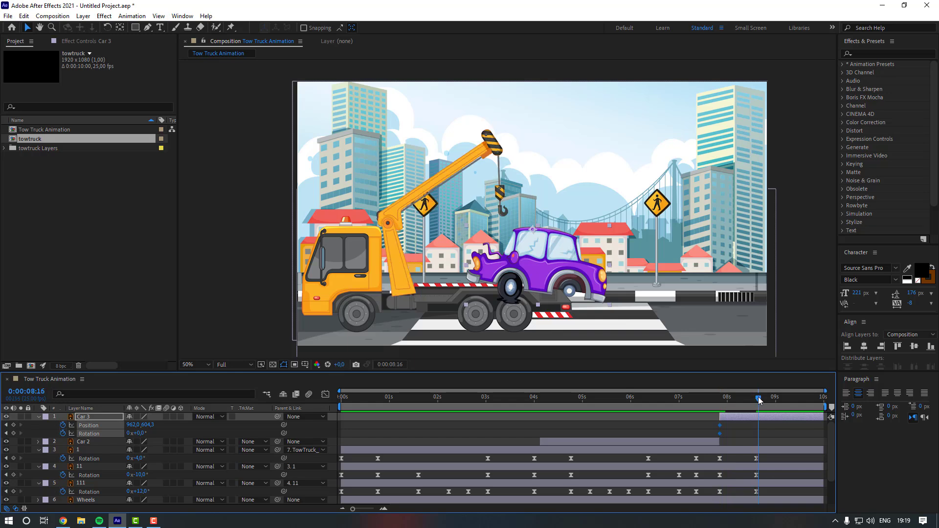
left_click_drag(757, 397, 755, 395)
left_click_drag(556, 271, 525, 254)
left_click_drag(138, 433, 130, 433)
- Apply Easy Ease to Car 3's keyframes
left_click(719, 434)
right_click(720, 434)
mouse_move(755, 426)
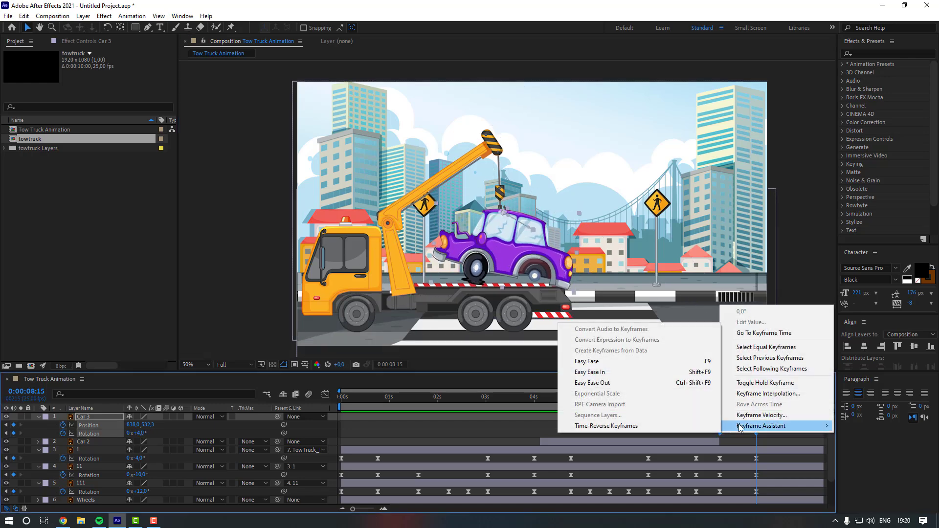
left_click(601, 359)
- Preview the car lift from 0:00:07:17
left_click(712, 404)
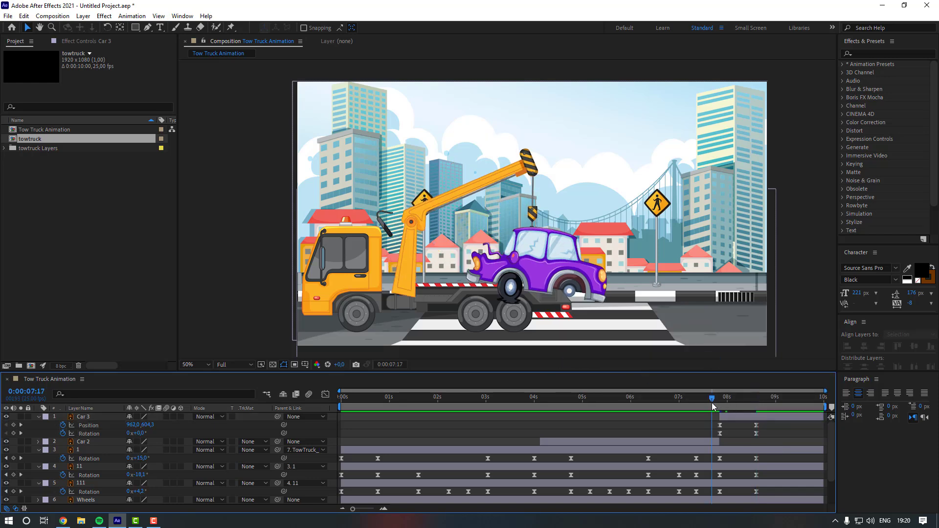
key("space")
left_click(728, 420)
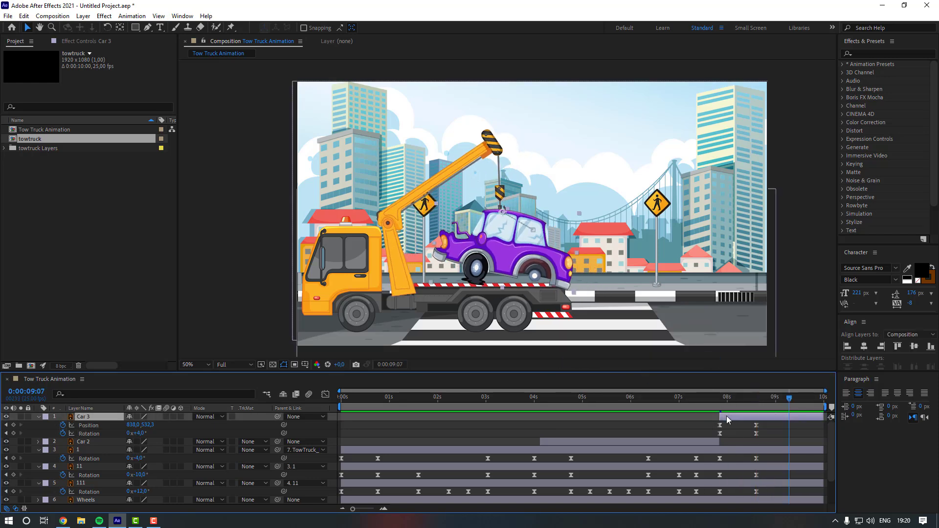
- Shift Car 3's start and first keyframes earlier to about 0:00:07:09
left_click_drag(717, 416, 696, 433)
left_click(690, 399)
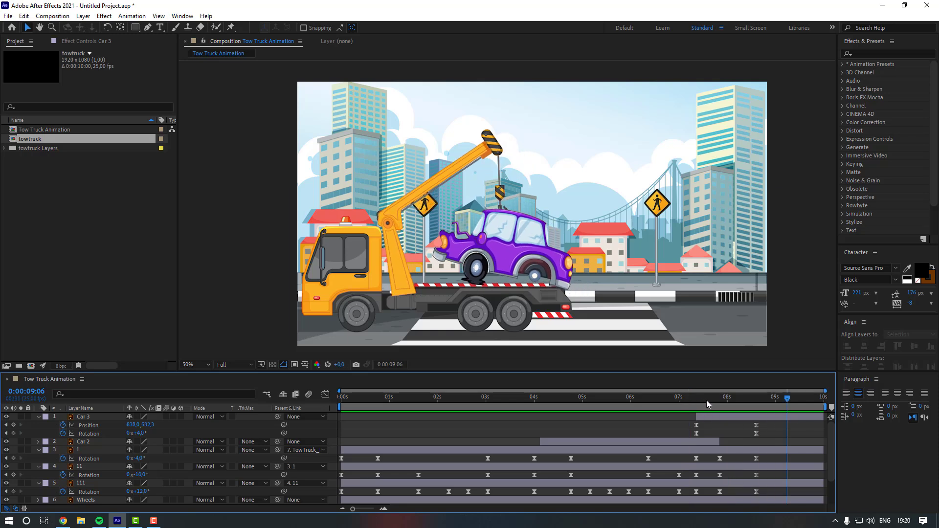
- Trim the Car 2 layer's out point to 0:00:07:09
left_click(681, 400)
left_click_drag(681, 402, 694, 402)
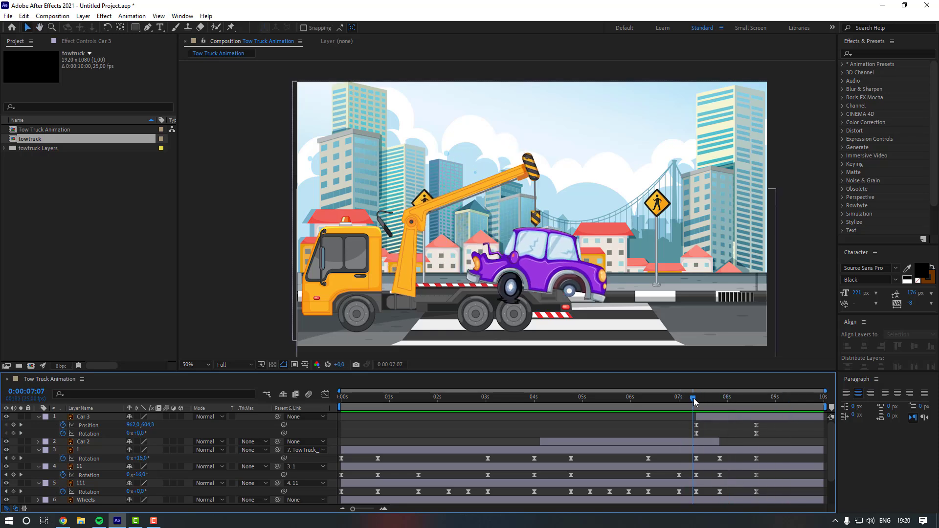
left_click(718, 441)
key("alt+]")
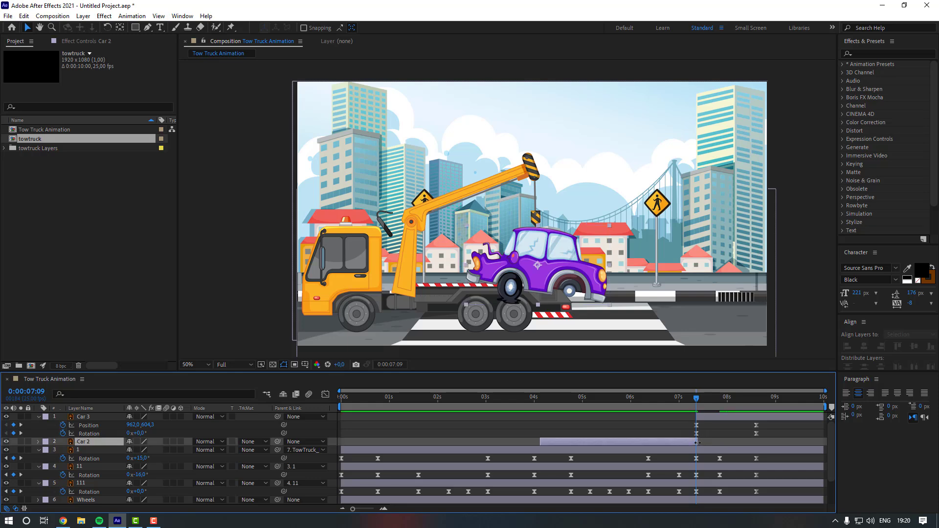
key("F2")
- Delete the crane layers' rotation keyframes at 0:00:07:21
key("space")
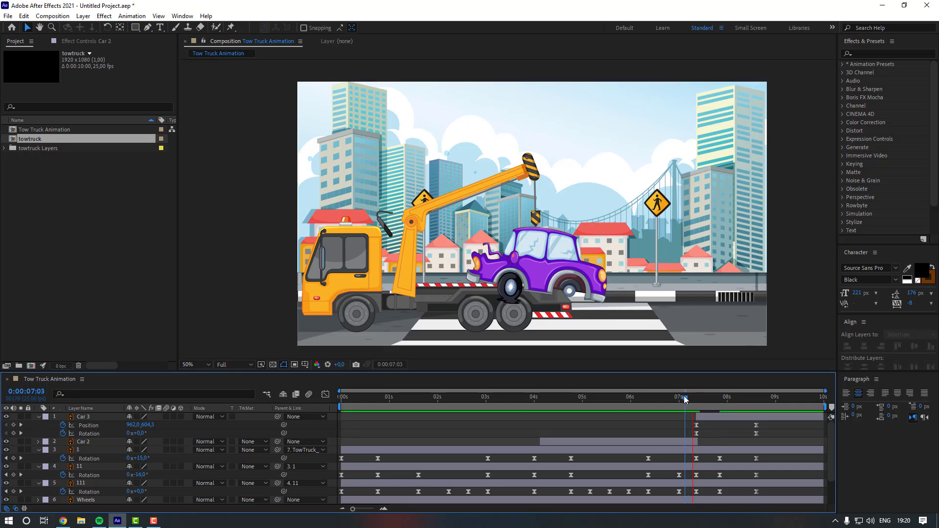
key("space")
left_click_drag(730, 455, 721, 492)
key("Delete")
key("Delete")
key("Delete")
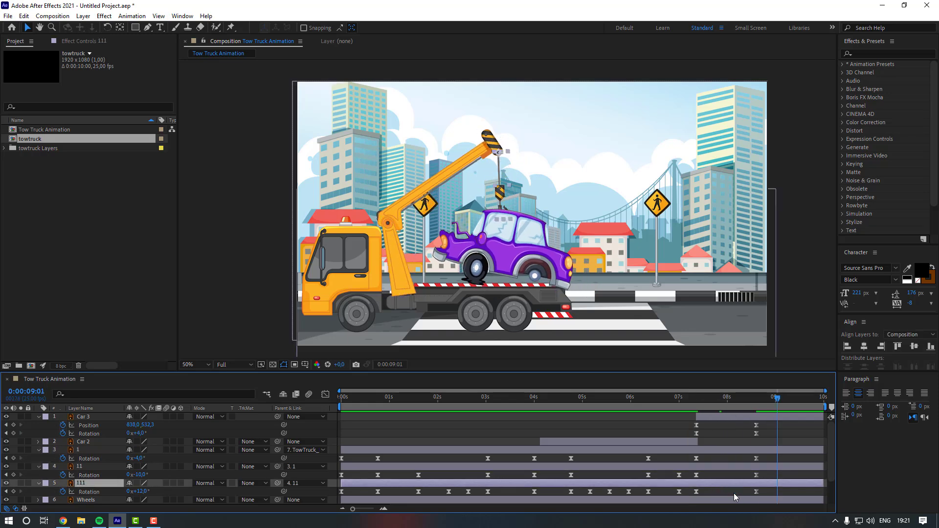
- Preview the lift from 0:00:07:09 to 0:00:08:15
left_click(682, 401)
key("space")
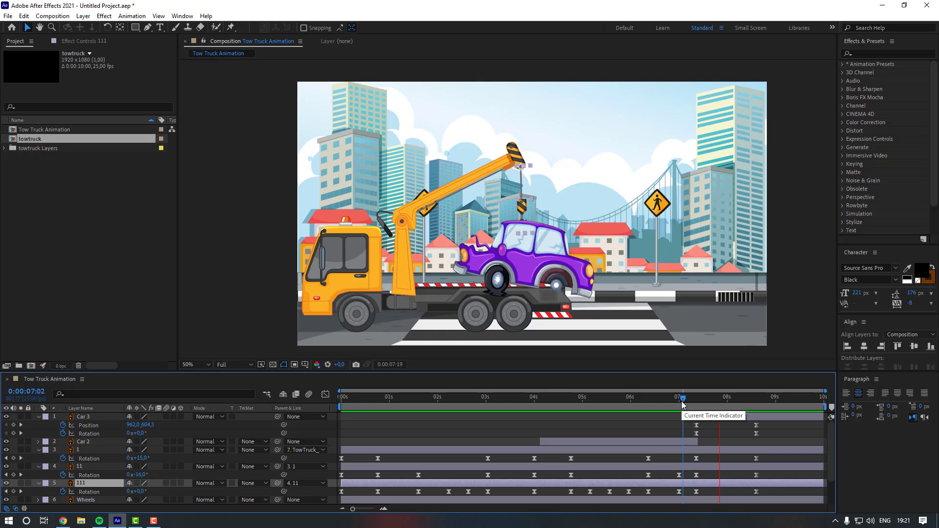
left_click(756, 394)
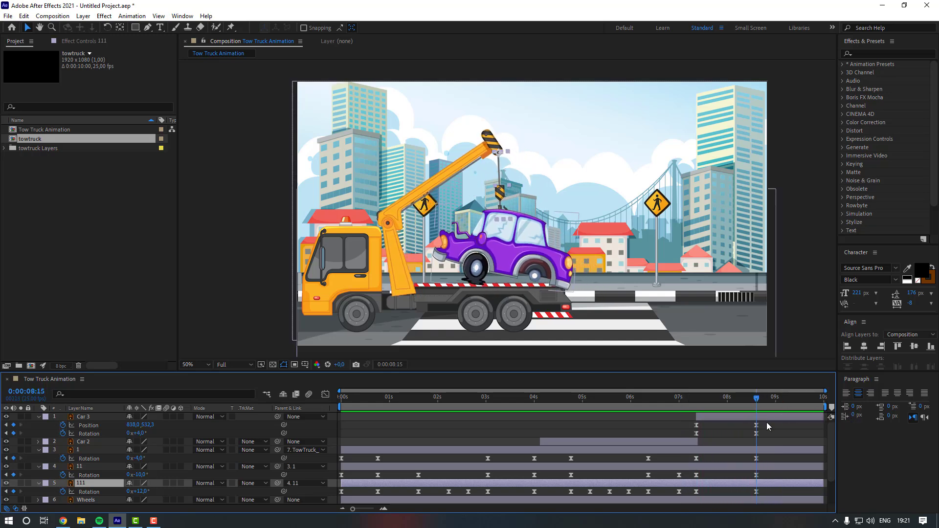
- Ten frames later, set Car 3's rotation to 2° to add a swing keyframe
key("shift+Page_Down")
left_click_drag(142, 433, 141, 433)
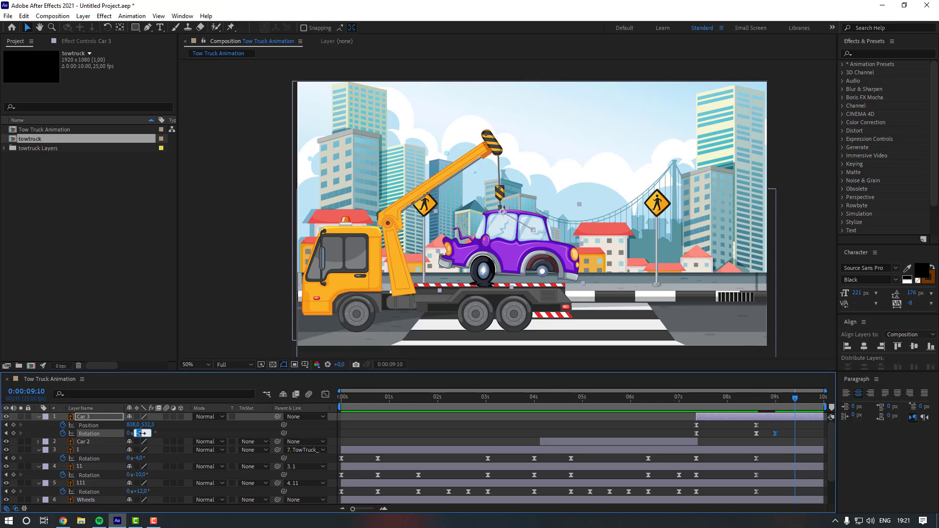
type("2")
key("Return")
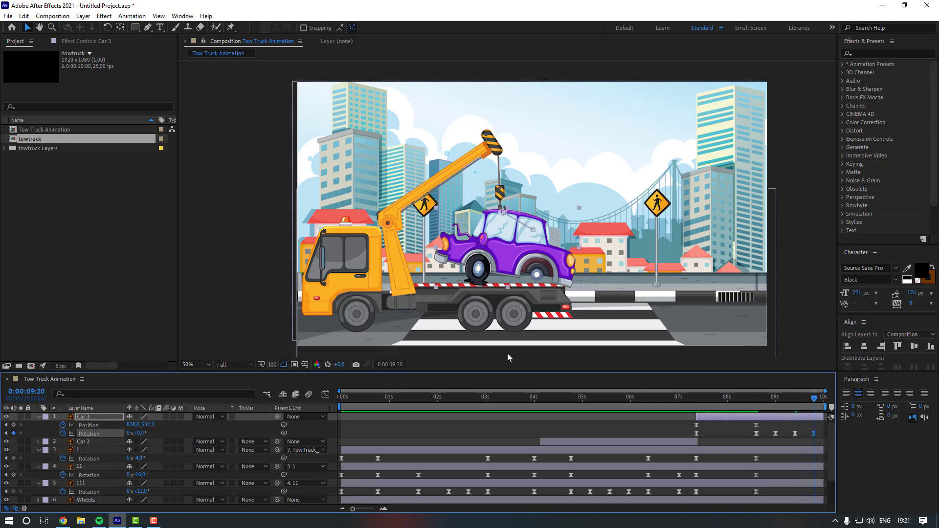
- Preview the animation from 0:00:07:04
left_click(642, 432)
left_click(686, 402)
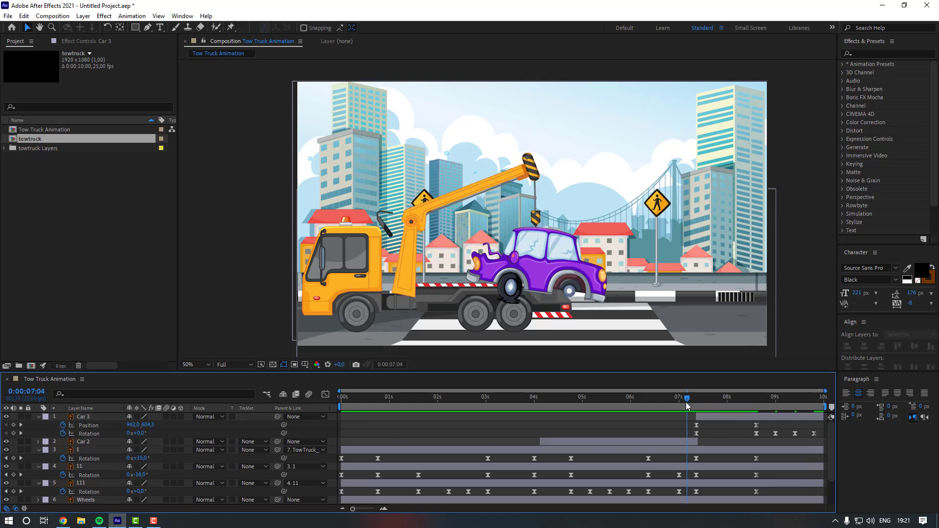
key("space")
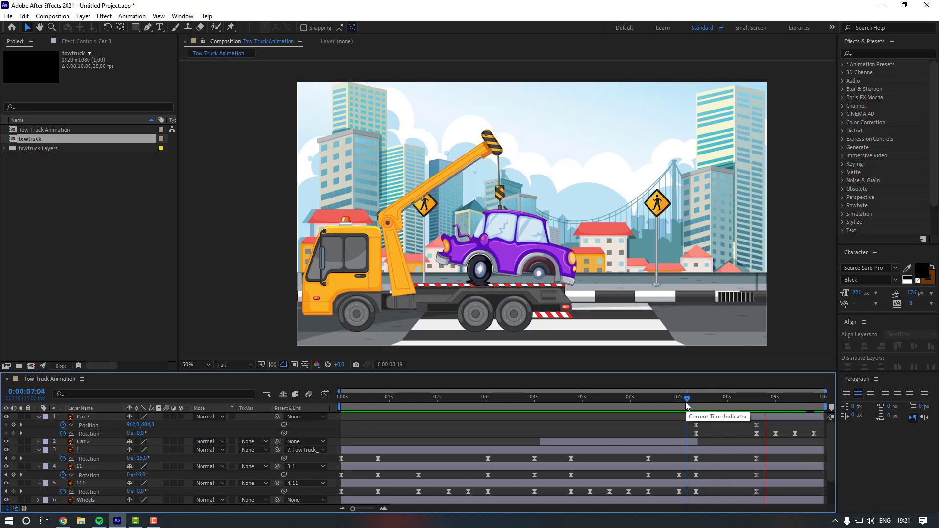
- Change the composition duration to 0:00:15:00 and zoom the timeline out to show it all
right_click(225, 214)
left_click(249, 232)
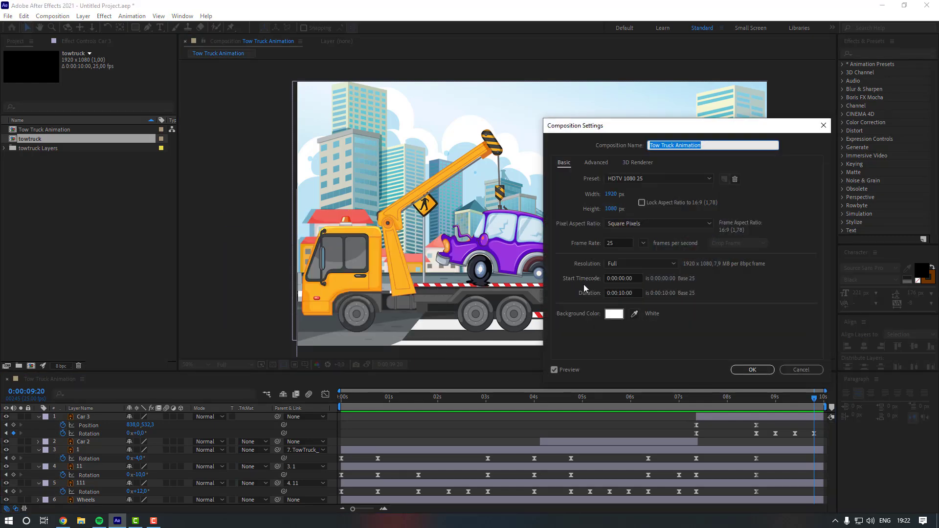
left_click(626, 292)
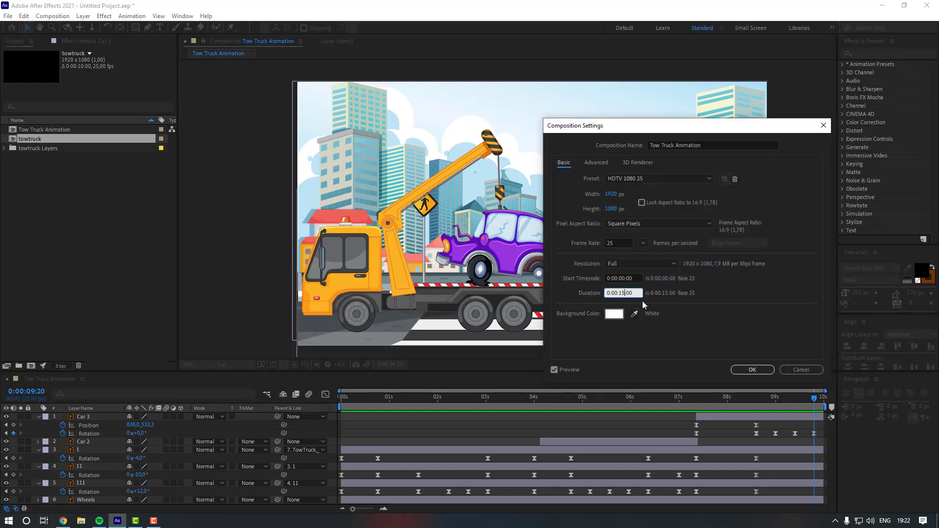
key("Return")
left_click(343, 509)
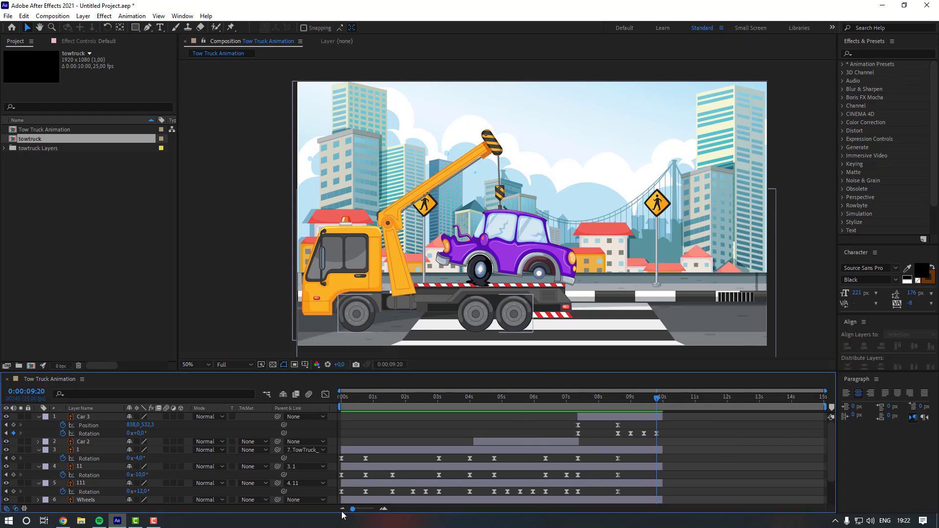
- Extend the out points of Car 3 and the truck and crane layers to the end of the 15-second composition
key("ctrl+a")
scroll(662, 461, "down", 2)
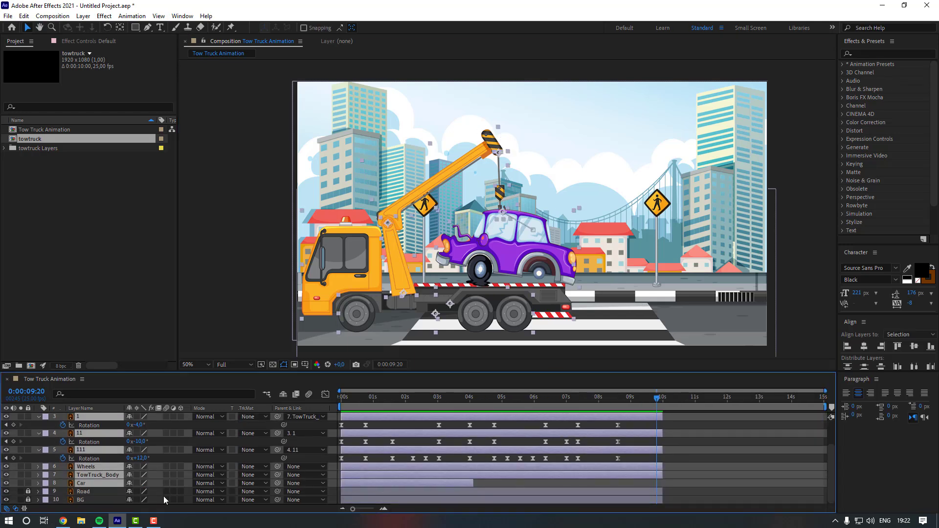
left_click_drag(27, 492, 28, 500)
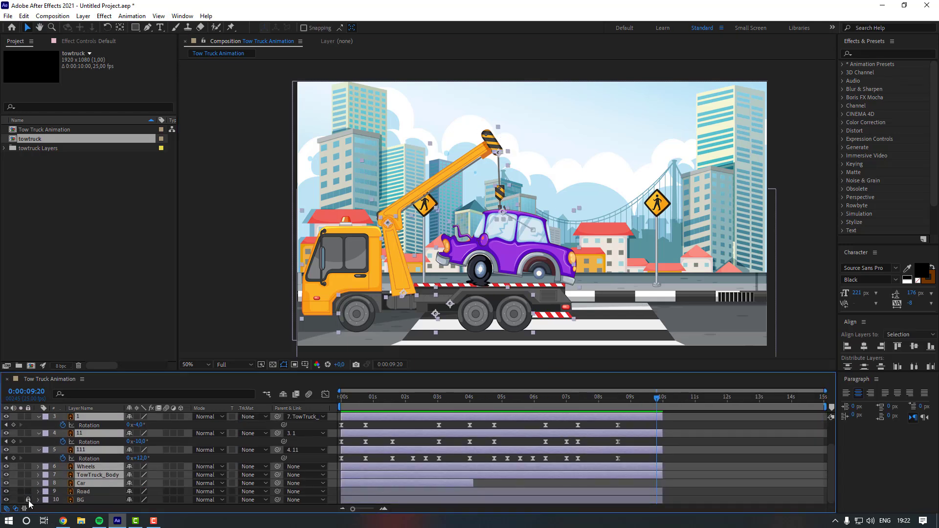
left_click(89, 497, "shift")
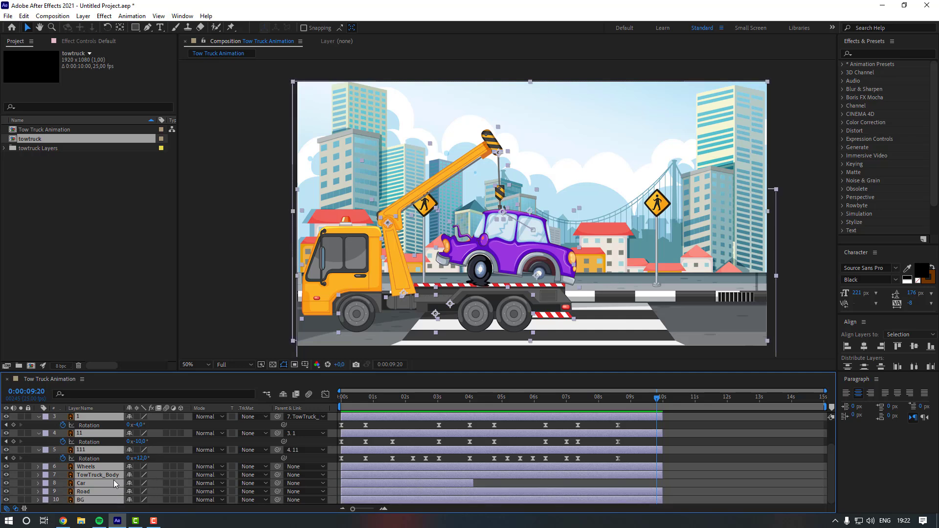
left_click(92, 482, "ctrl")
scroll(96, 472, "up", 2)
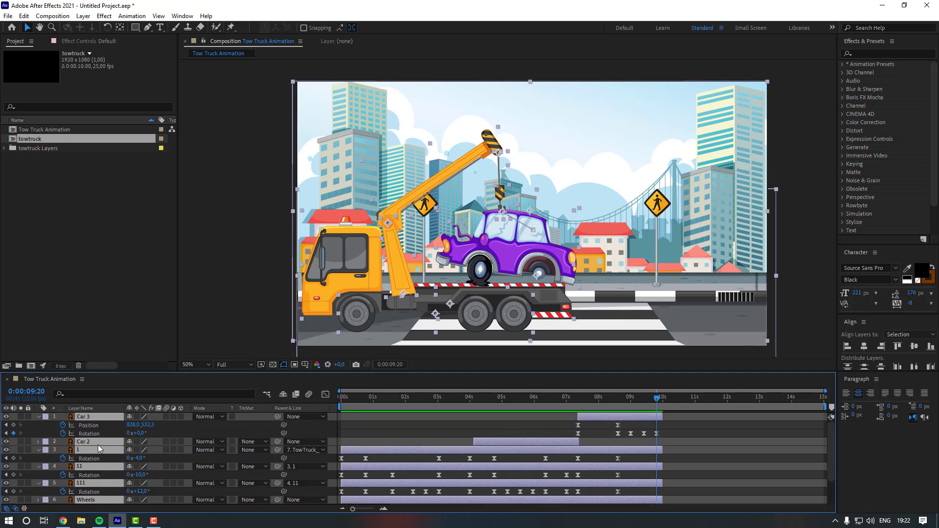
left_click(98, 445, "ctrl")
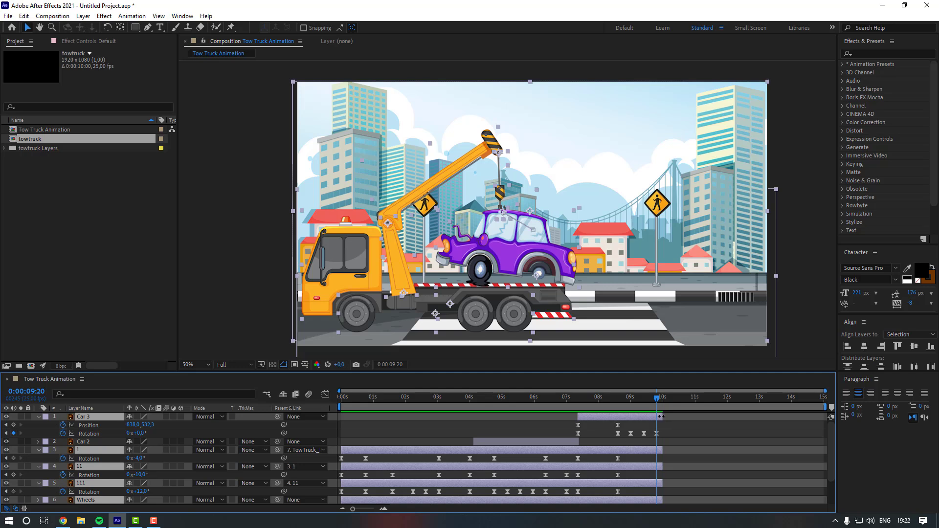
left_click_drag(661, 416, 826, 416)
left_click(737, 440)
- Preview the lift from 0:00:08:12 up to 0:00:09:20
left_click(615, 399)
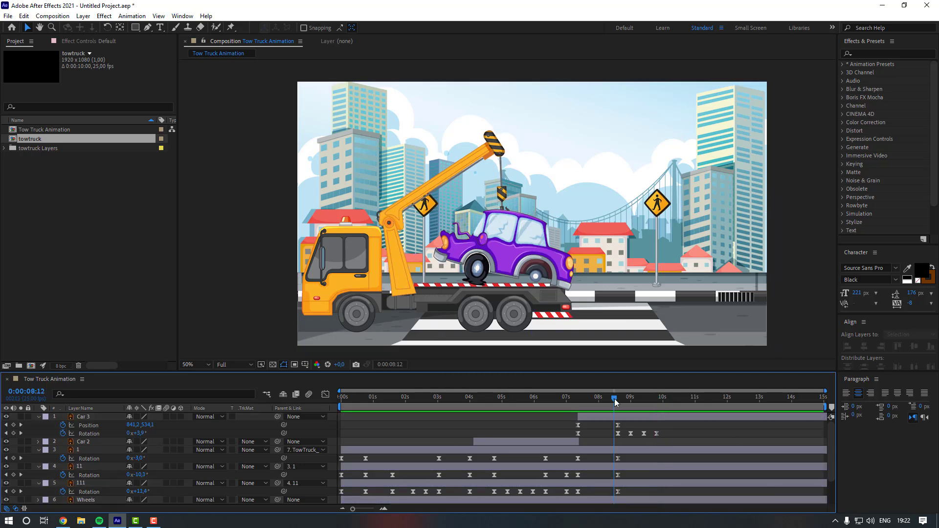
key("space")
left_click_drag(626, 405, 657, 399)
- Add rotation keyframes for crane layers 1, 11 and 111 at 0:00:09:20
left_click(14, 459)
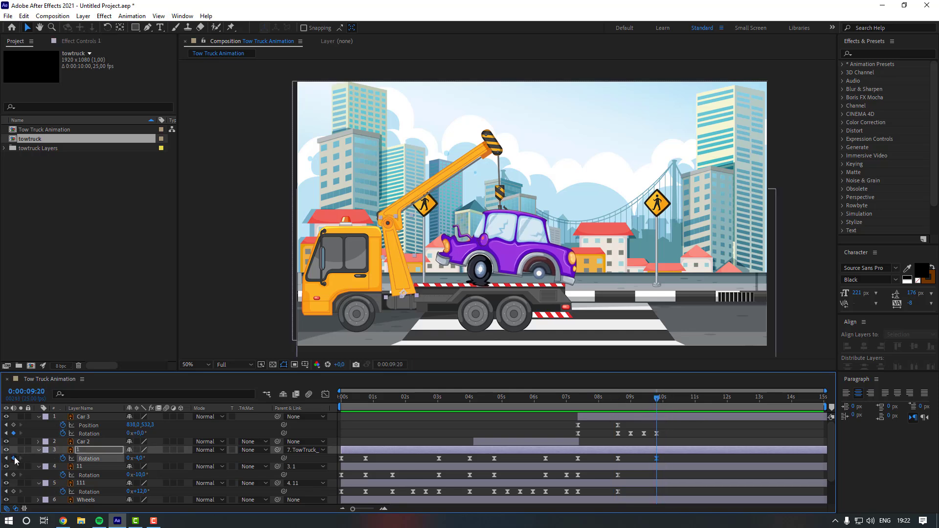
scroll(15, 454, "down", 1)
left_click(14, 450)
left_click(14, 467)
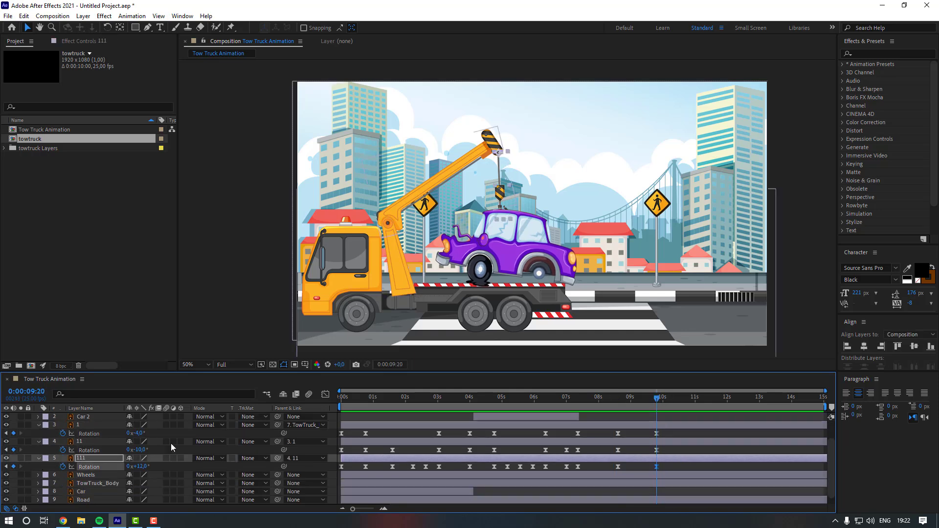
scroll(685, 403, "up", 3)
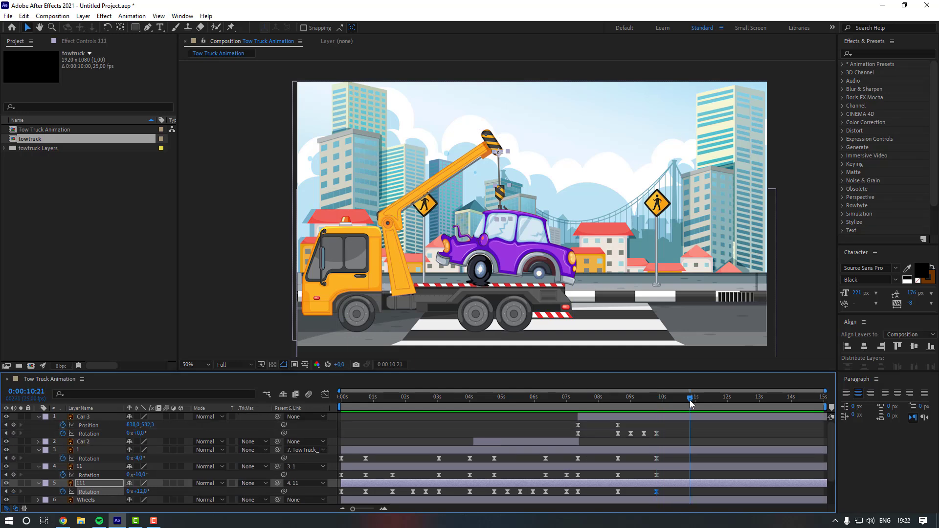
- At 0:00:10:21, set the rotation of crane layers 1, 11 and 111 to 0°
left_click(94, 450)
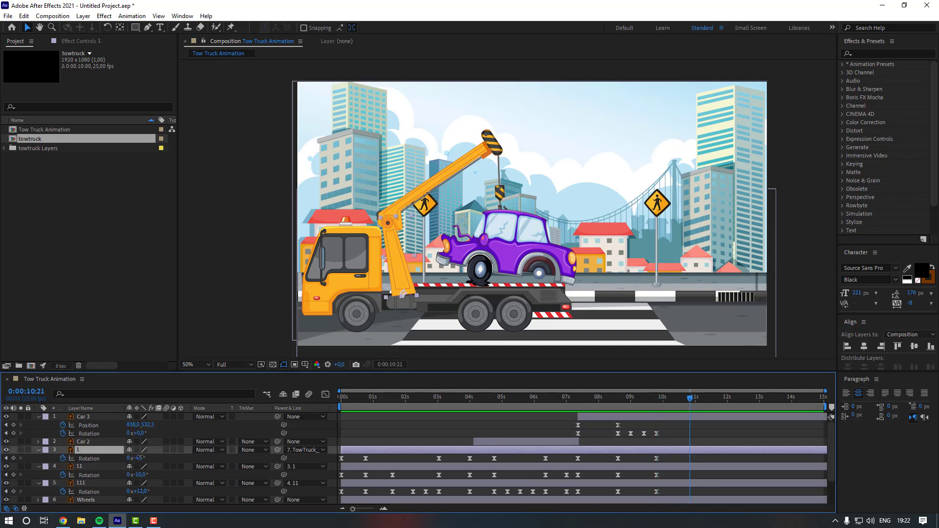
left_click_drag(139, 458, 146, 467)
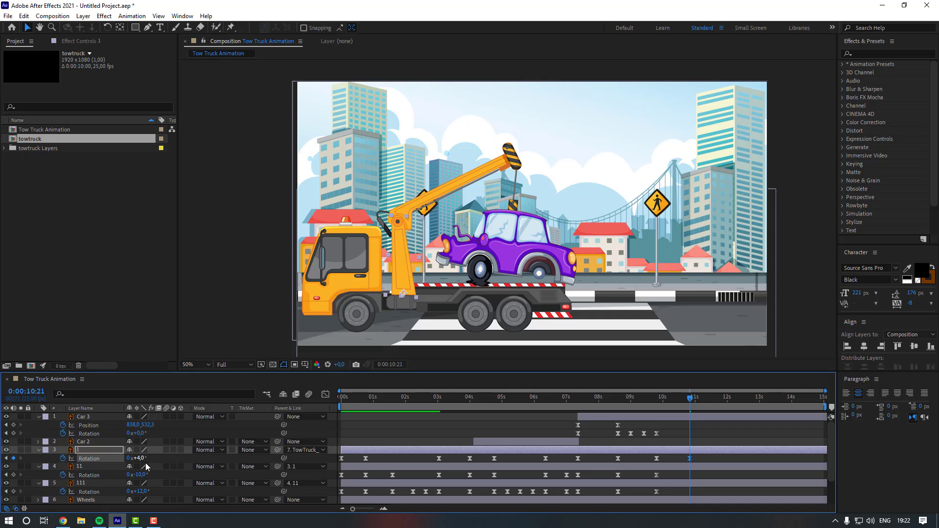
type("0")
key("Return")
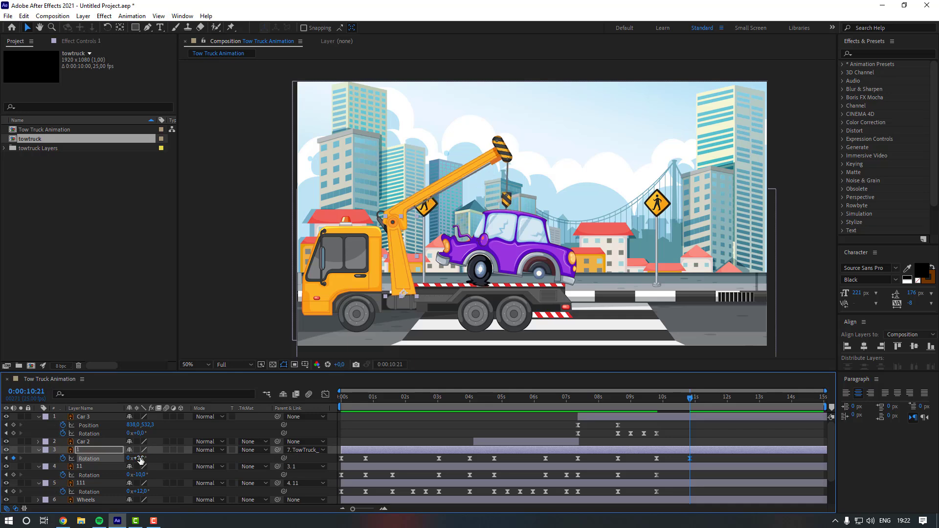
left_click(86, 469)
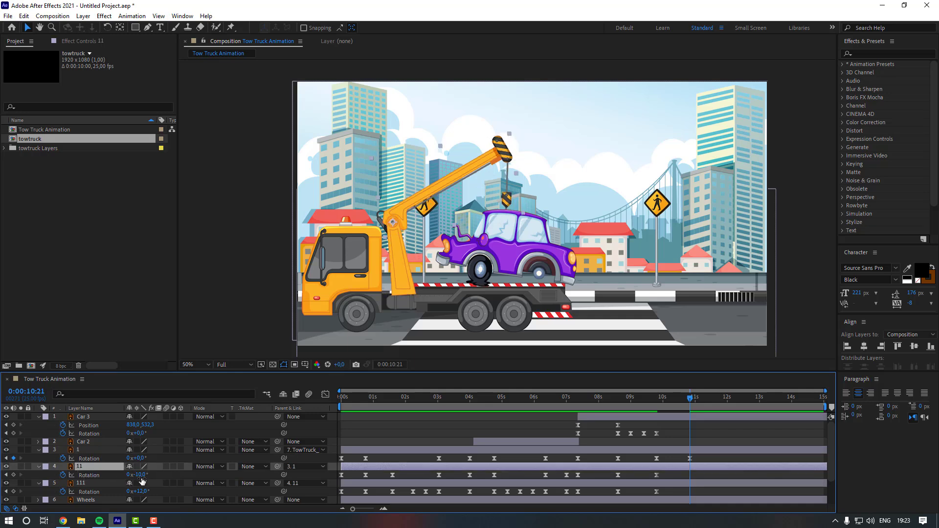
type("0")
key("Return")
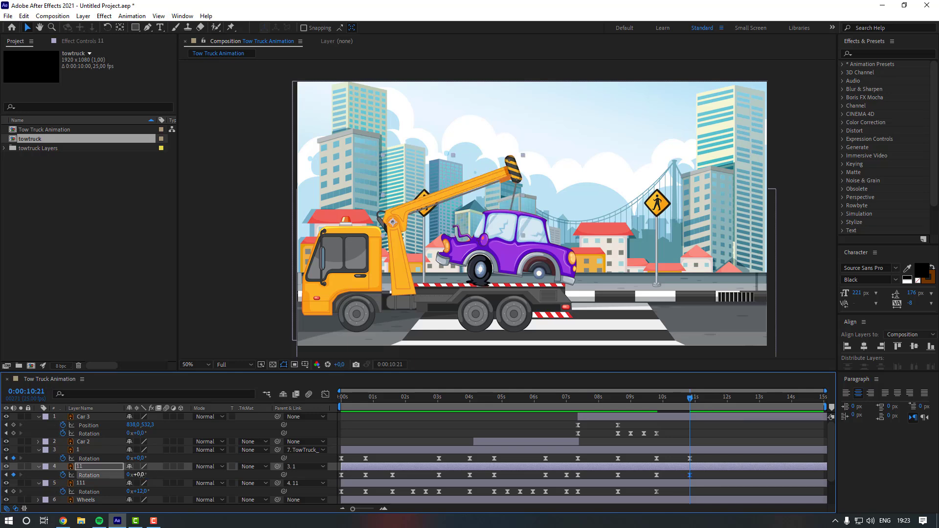
left_click(106, 483)
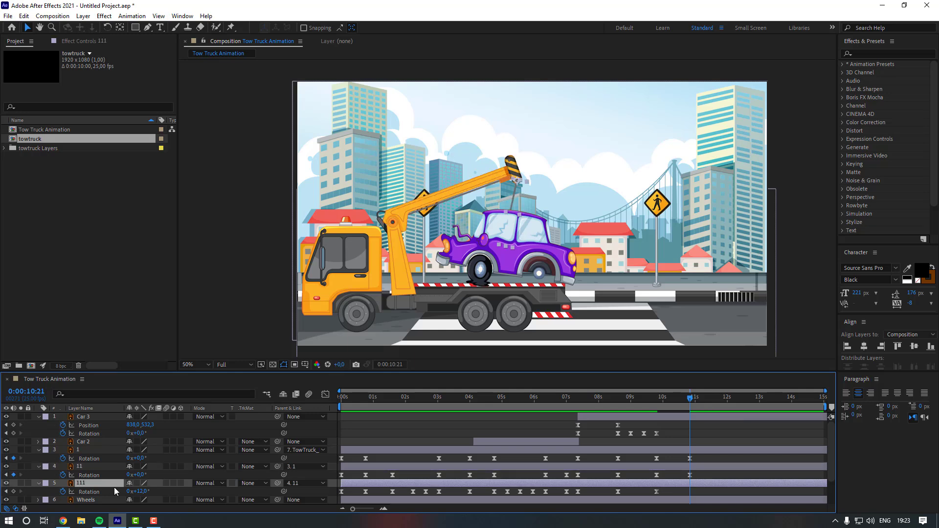
type("0")
key("Return")
- Jump back to 0:00:09:20 and add a position keyframe for Car 3
left_click(157, 491)
key("j")
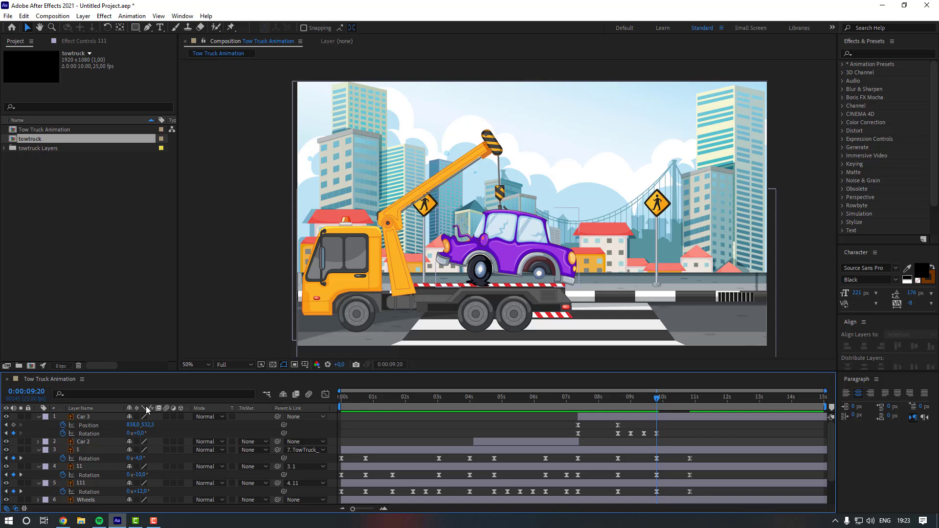
left_click(13, 425)
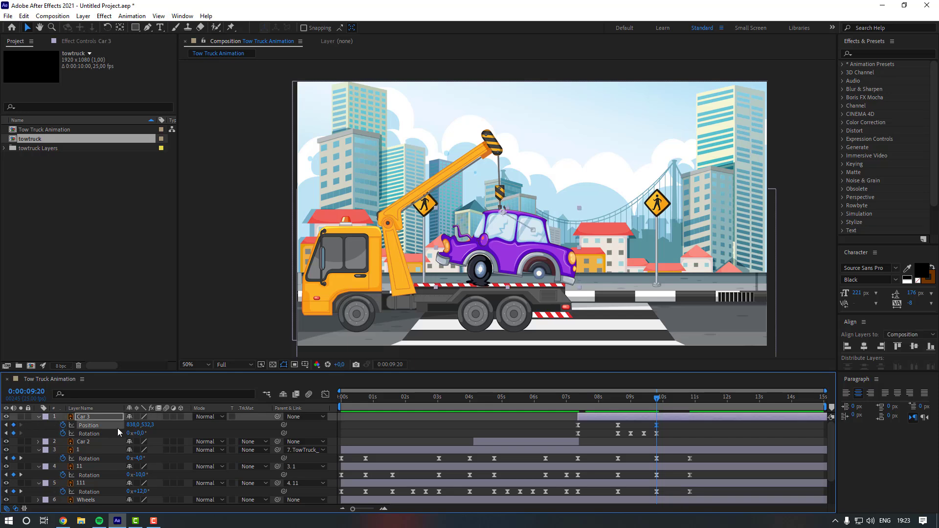
- Copy and paste the crane layers' last rotation keyframes later in the timeline to repeat the settling swing
left_click(691, 398)
left_click_drag(705, 454, 684, 500)
left_click_drag(690, 458, 658, 492)
key("ctrl+c")
key("ctrl+v")
key("ctrl+c")
key("ctrl+v")
key("ctrl+c")
key("ctrl+v")
left_click(672, 493)
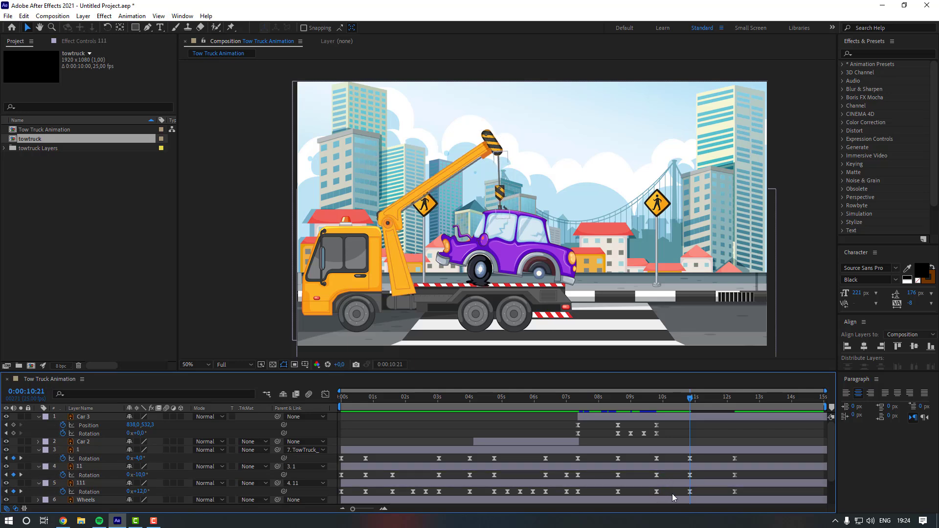
- At 0:00:10:21, lower Car 3 onto the truck bed, setting its position to about 839, 608.5
left_click_drag(689, 400, 691, 401)
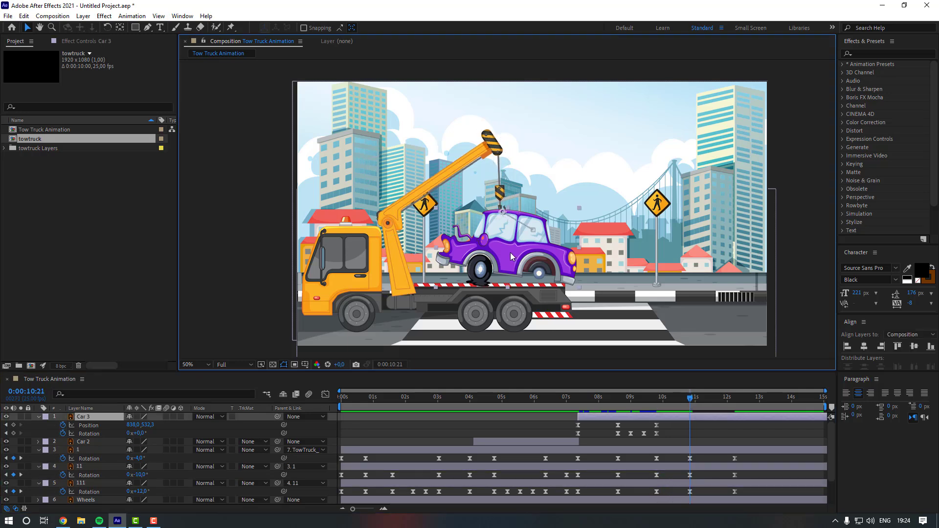
left_click_drag(510, 252, 503, 270)
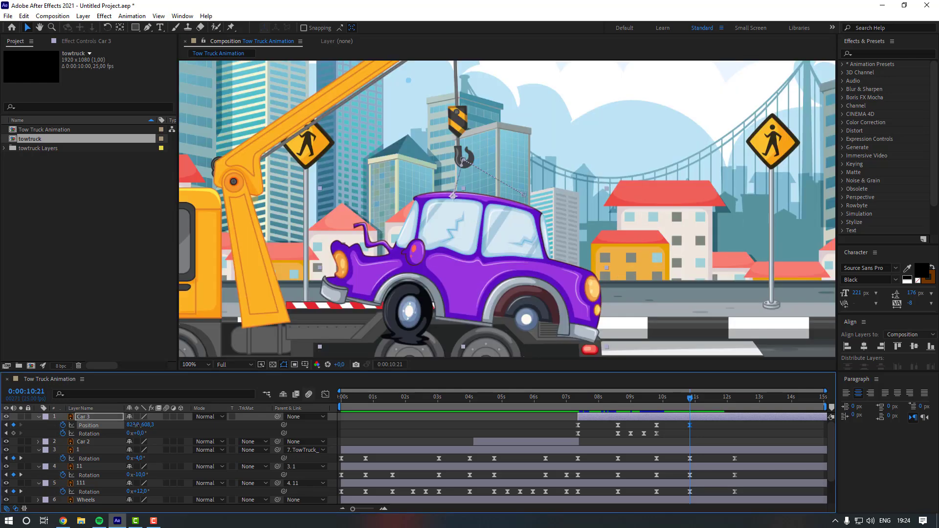
left_click_drag(131, 424, 139, 425)
key("comma")
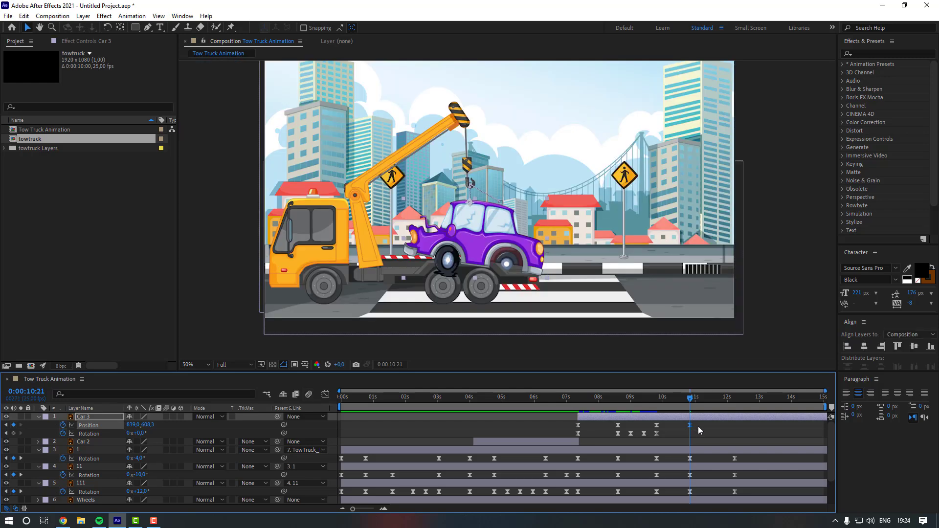
- Three frames later, nudge Car 3 up 10 pixels for a small bounce
left_click(698, 427)
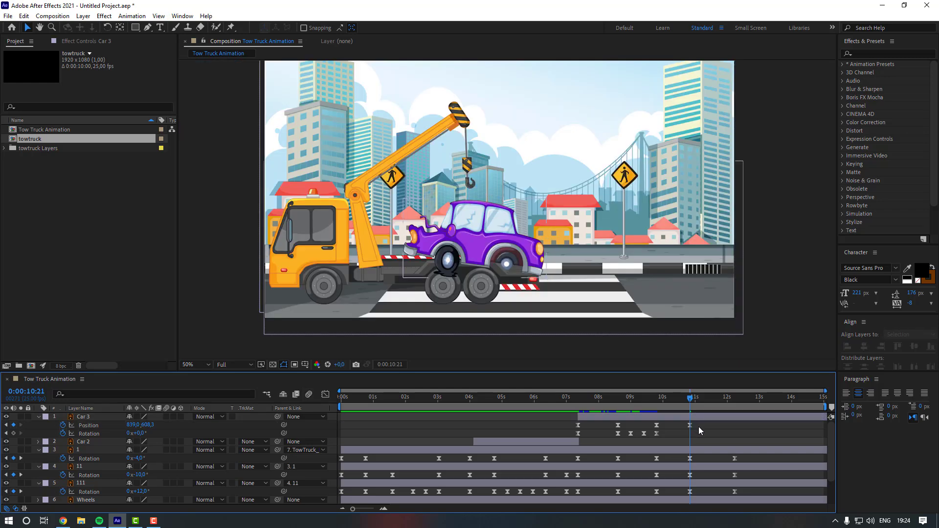
key("Page_Down")
key("Page_Down")
key("Page_Down")
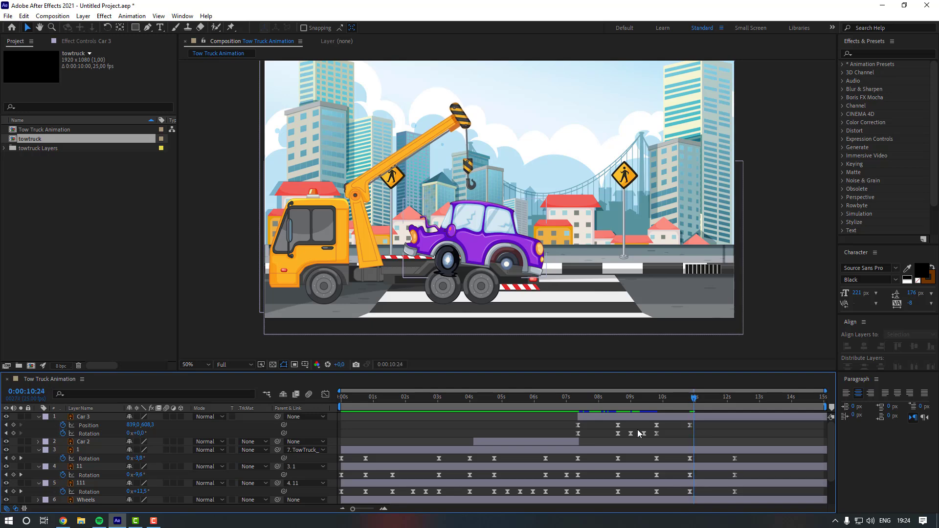
left_click(85, 417)
key("shift+Up")
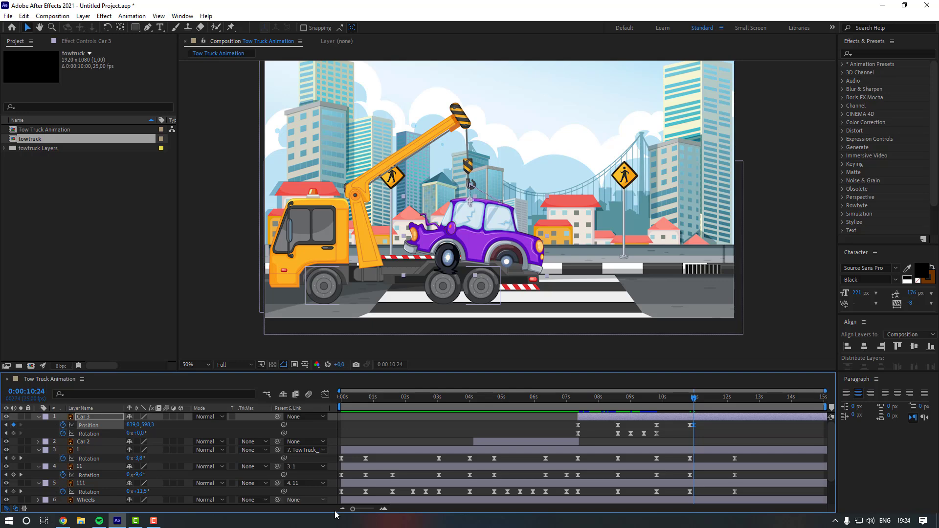
- Copy Car 3's landed position keyframe to 0:00:11:02
key("Page_Down")
key("Page_Down")
key("Page_Down")
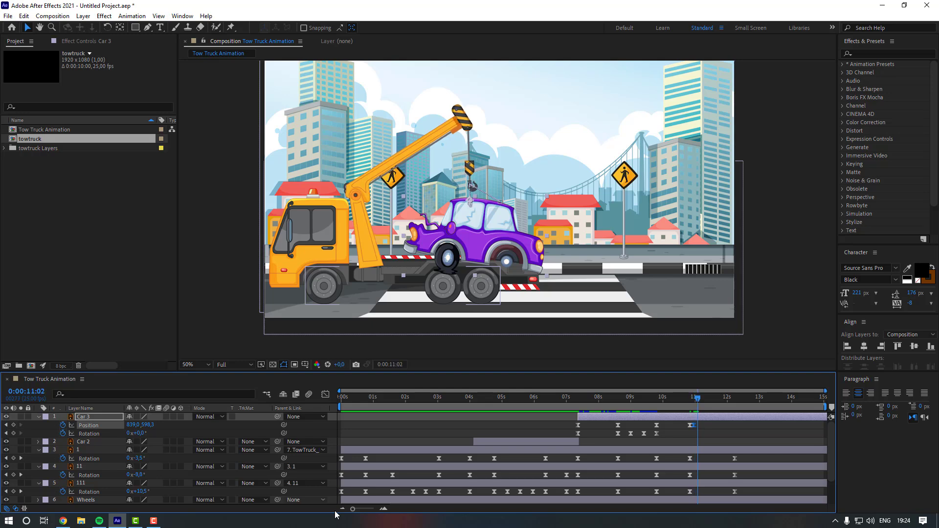
left_click_drag(685, 427, 692, 430)
key("ctrl+c")
key("ctrl+v")
left_click(715, 431)
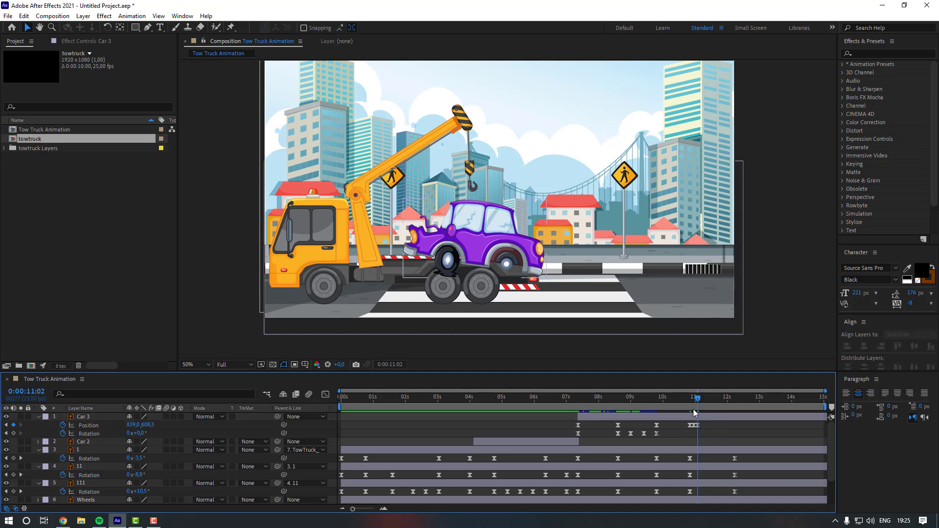
- Preview the car landing on the truck from 0:00:08:22
left_click(626, 409)
key("space")
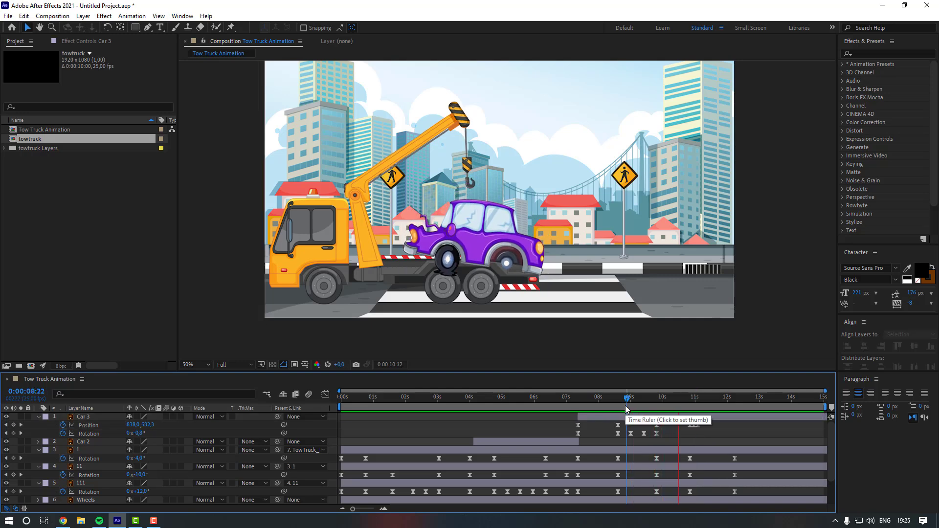
left_click(690, 426)
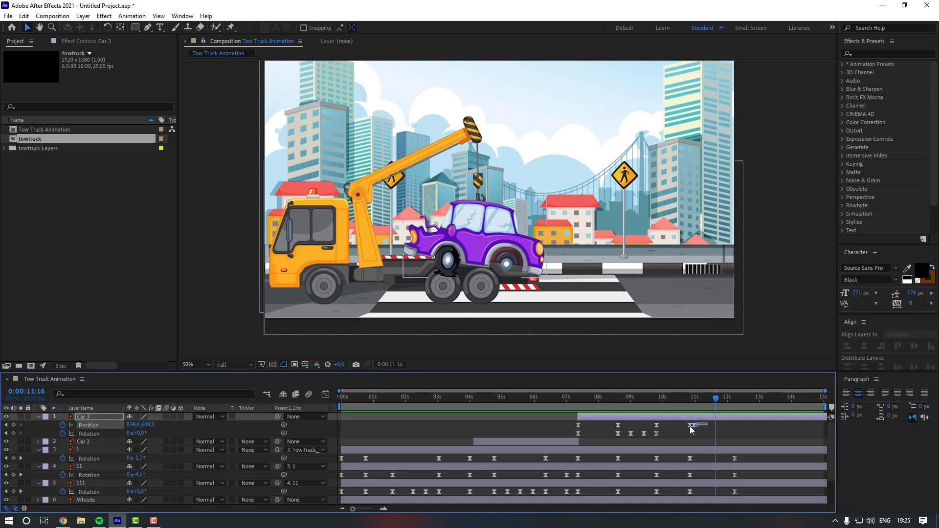
- Apply Easy Ease to Car 3's selected bounce position keyframes near 11 seconds
right_click(691, 428)
mouse_move(706, 425)
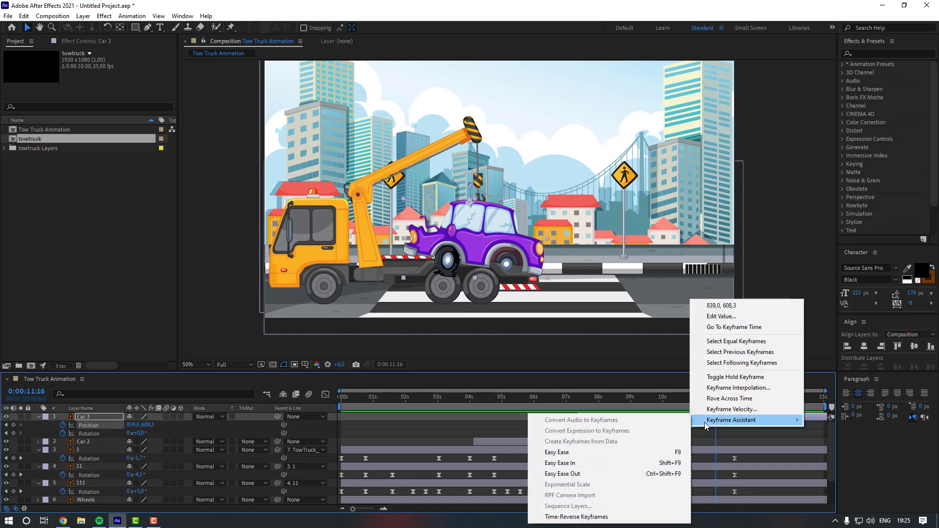
left_click(596, 453)
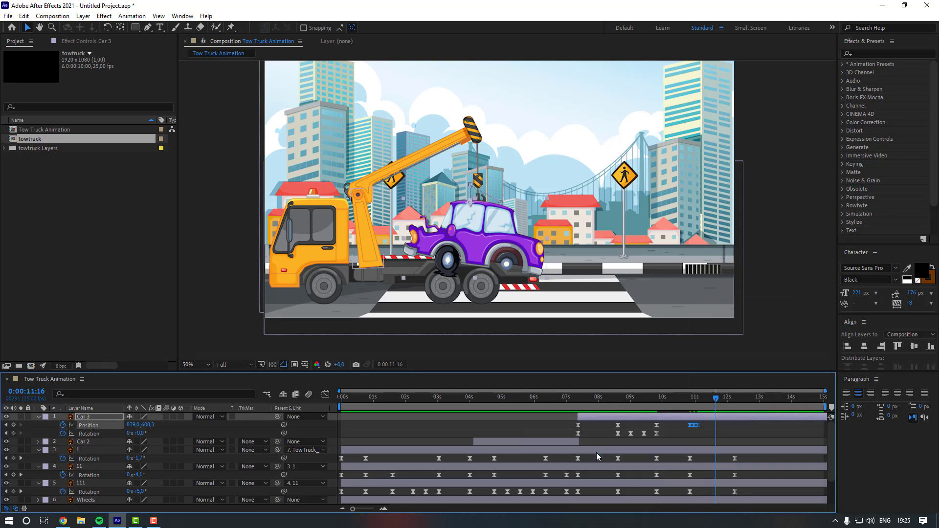
- Preview the car settling onto the truck bed
left_click(679, 435)
left_click_drag(682, 397, 670, 400)
key("space")
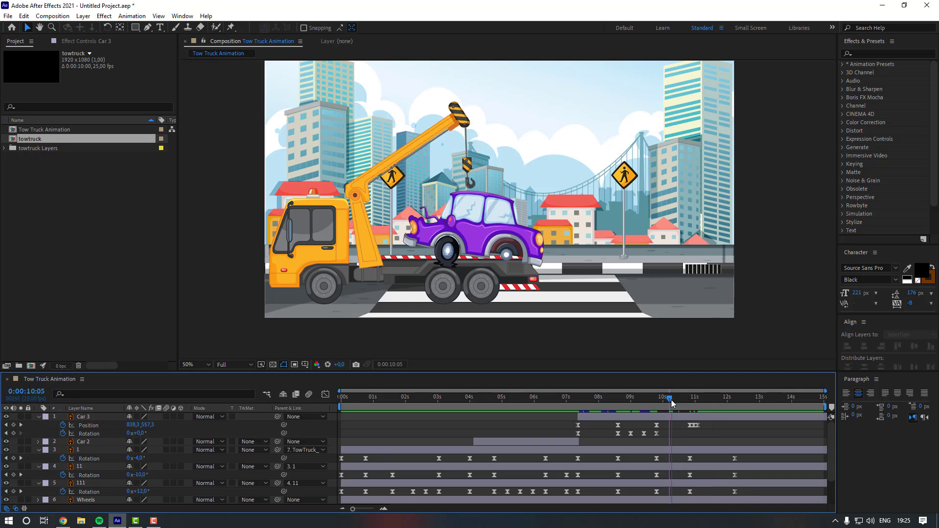
key("space")
- Set the spatial interpolation of Car 3's middle position keyframes to Linear
left_click_drag(712, 423, 648, 428)
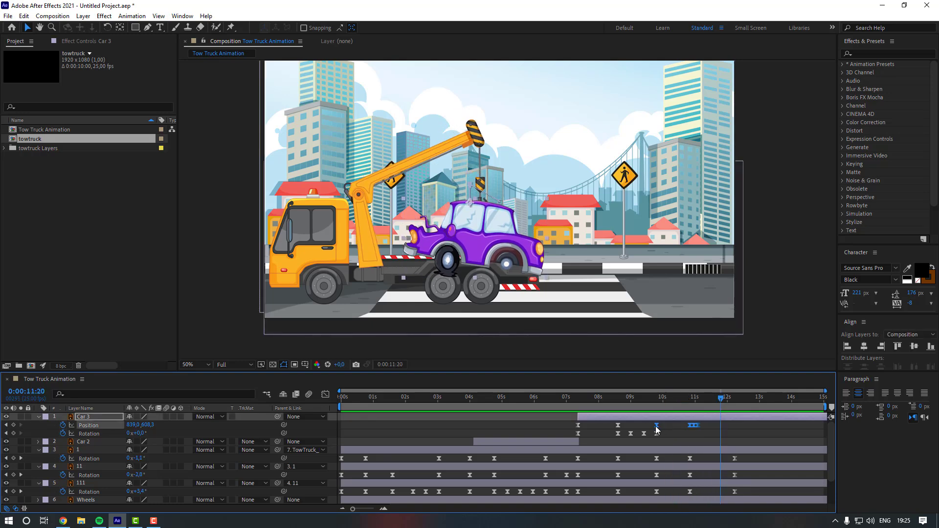
right_click(656, 430)
left_click(668, 385)
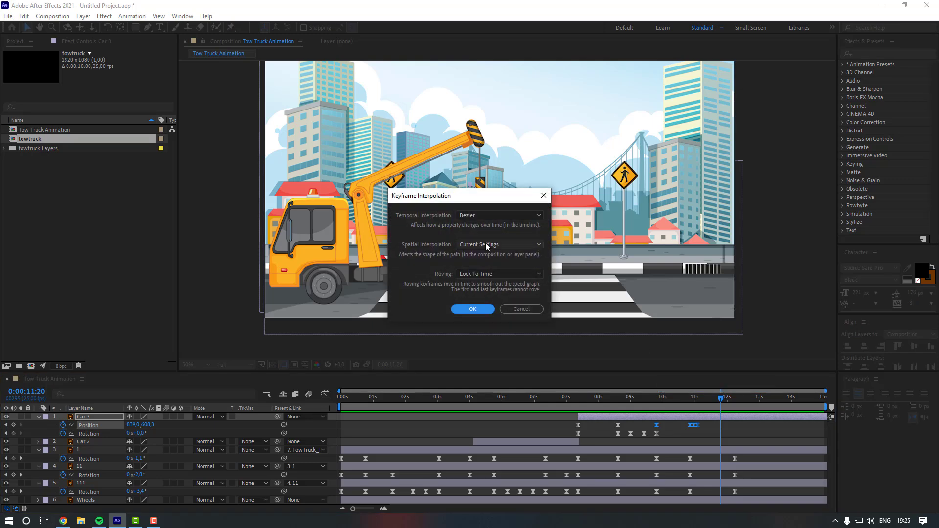
left_click(477, 243)
left_click(488, 270)
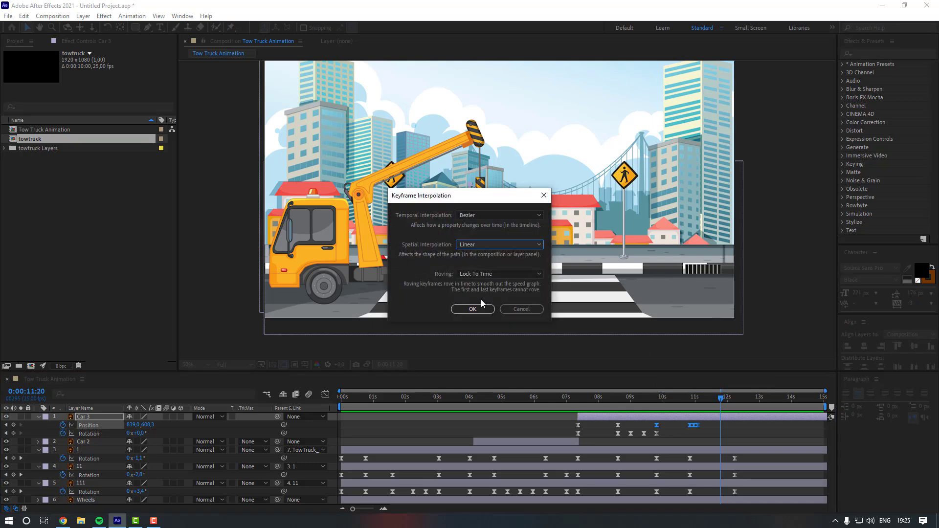
left_click(482, 309)
- Preview the car's straightened lift path from about 9 seconds
left_click(672, 442)
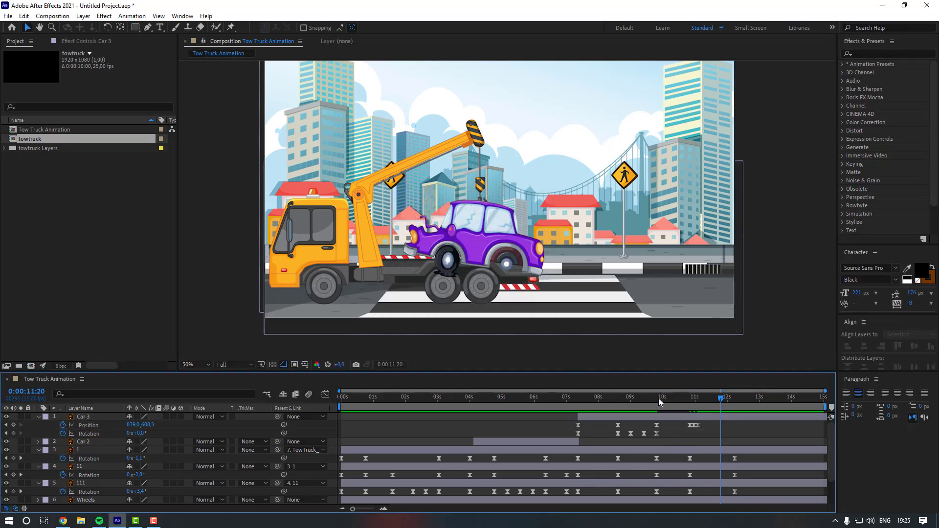
left_click(643, 397)
key("space")
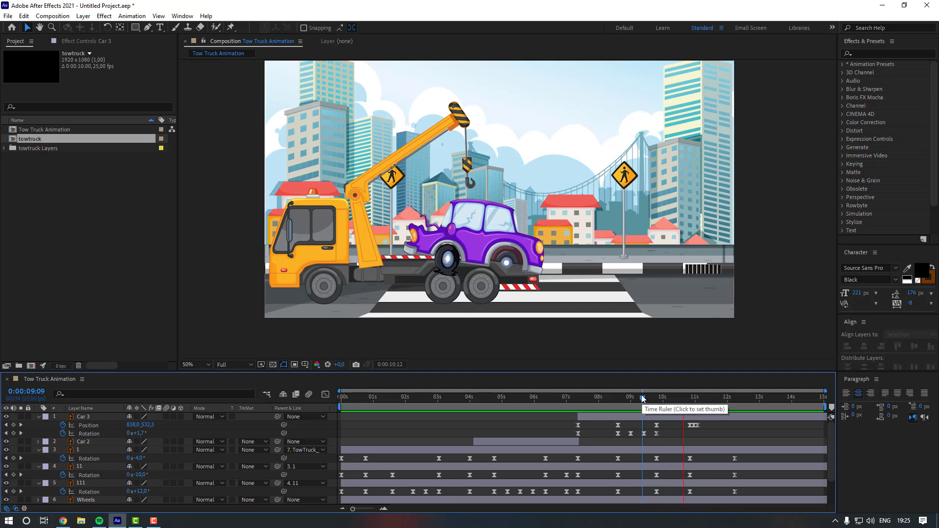
- Reshape the speed curve of Car 3's selected position keyframes in the Graph Editor for a smoother lift
left_click_drag(646, 421, 692, 430)
left_click(325, 394)
left_click(682, 403)
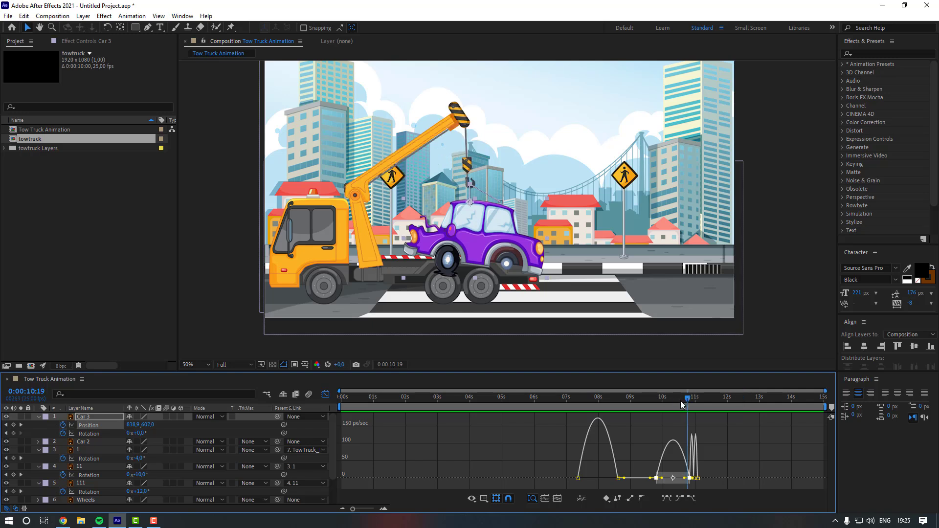
left_click(680, 401)
scroll(681, 401, "up", 5)
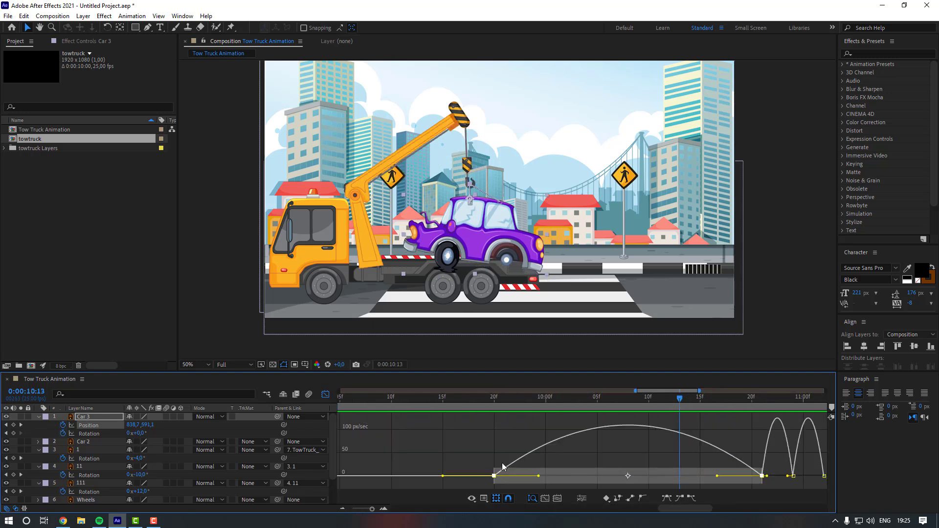
left_click_drag(493, 457, 542, 489)
left_click_drag(465, 460, 699, 509)
left_click(325, 394)
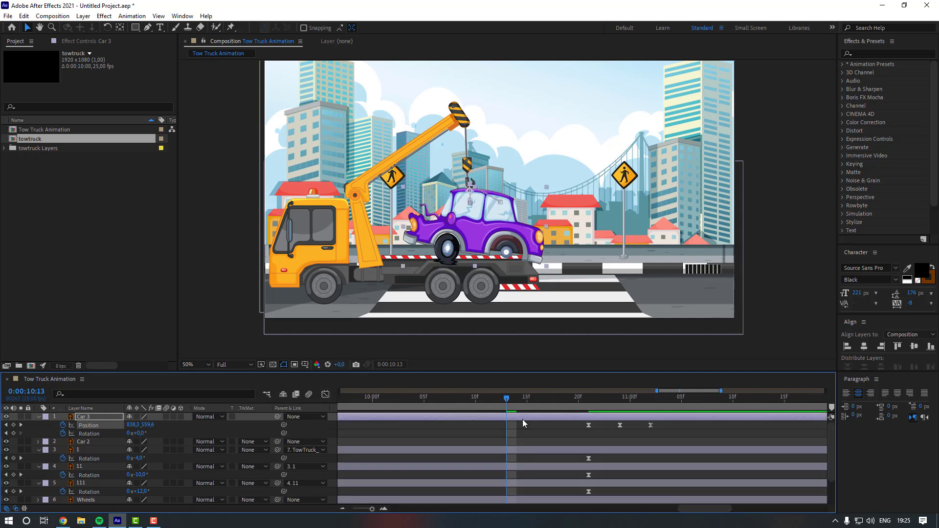
- Preview the car's motion from 0:00:09:09 with the new speed curve
left_click(567, 434)
scroll(533, 433, "down", 4)
left_click(638, 401)
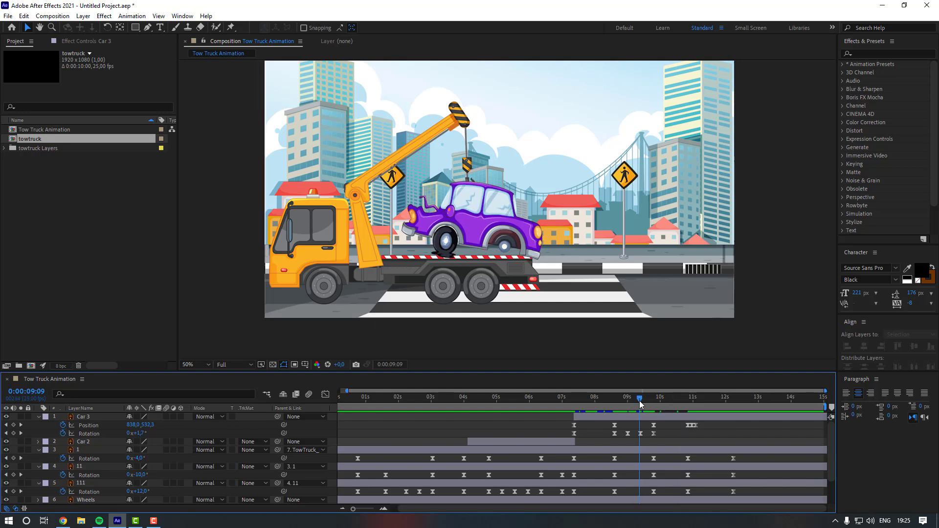
key("space")
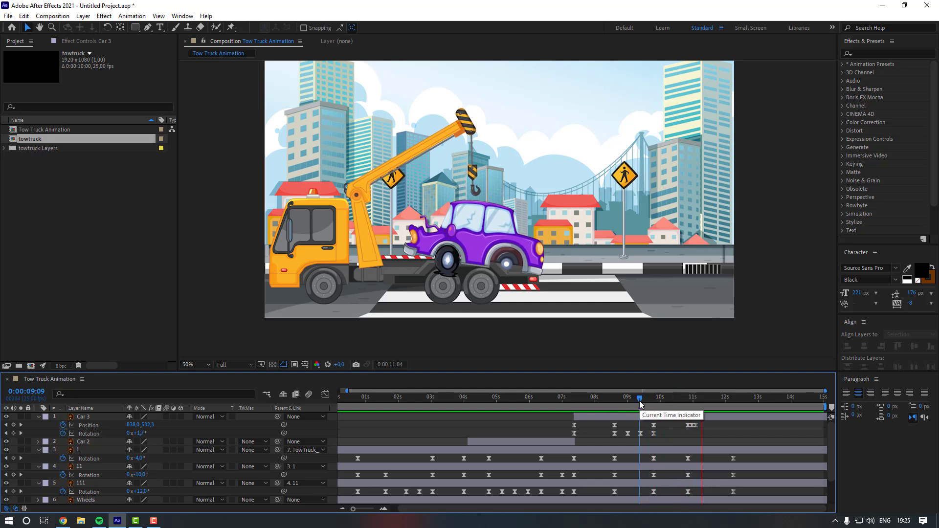
- Split the Car 3 layer at 0:00:11:03
left_click(692, 401)
left_click_drag(691, 402, 696, 411)
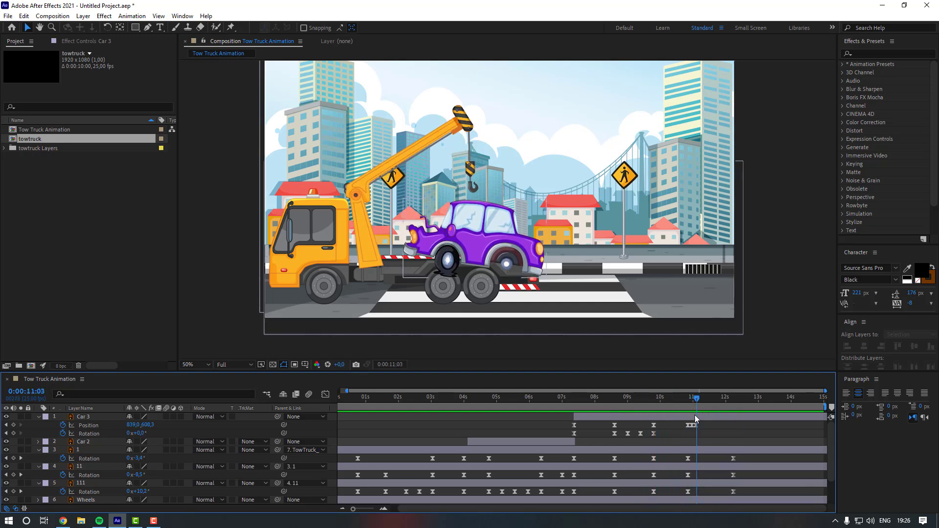
left_click(696, 416)
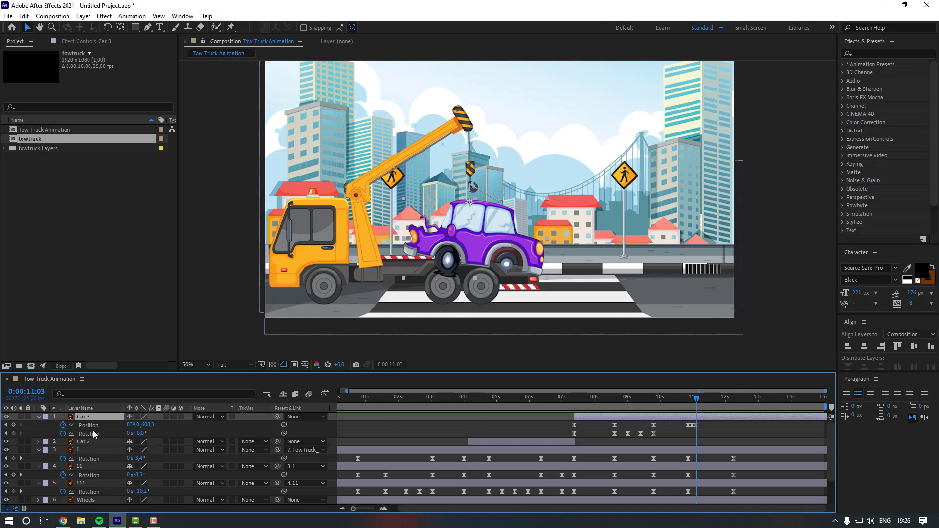
left_click(24, 15)
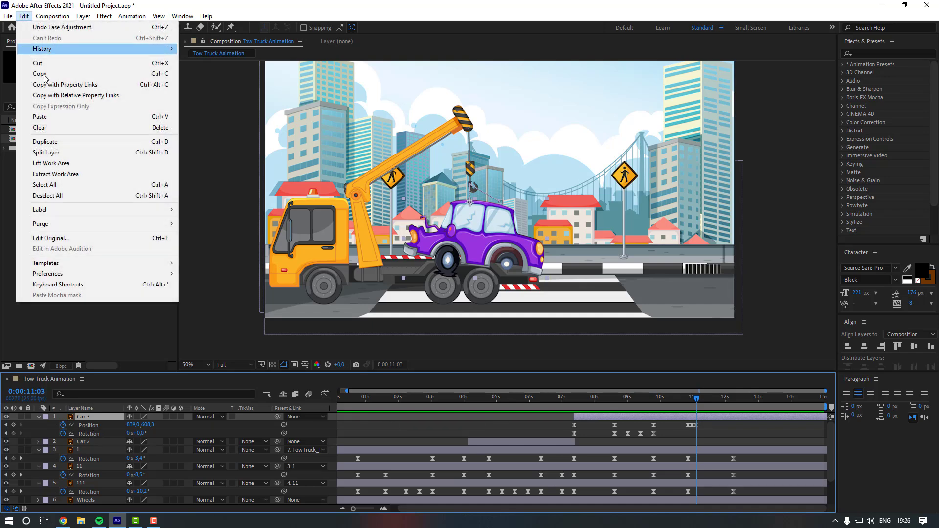
left_click(75, 149)
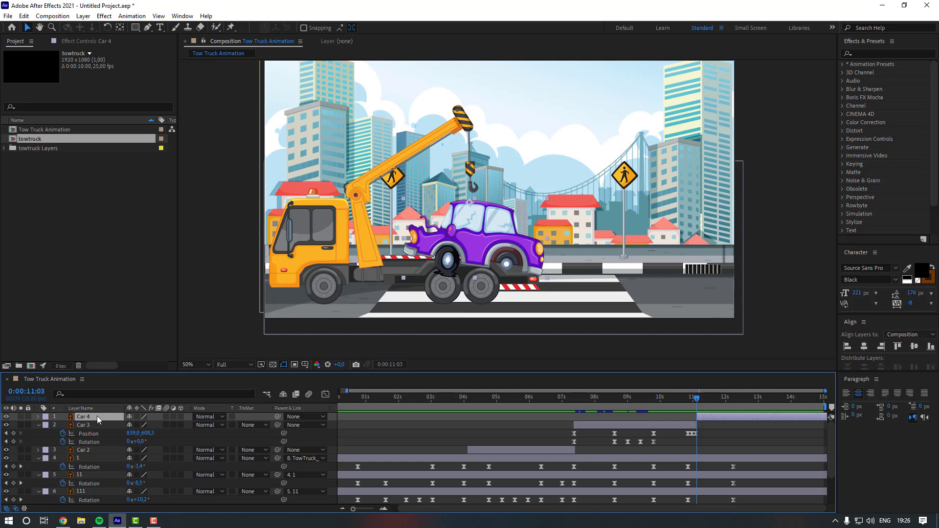
- Move the split-off upper car layer down beneath the crane and hook layers, then preview the landing
left_click_drag(97, 419, 109, 458)
left_click(196, 229)
key("shift+slash")
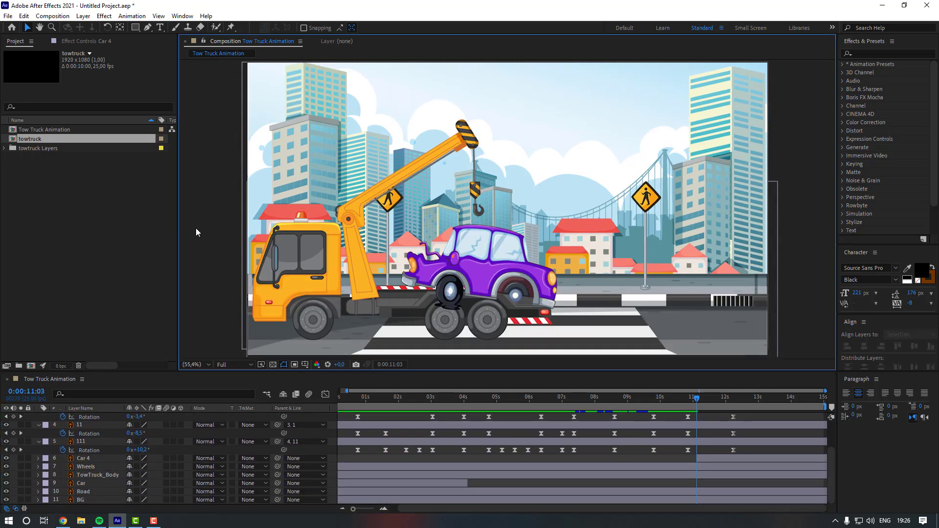
key("space")
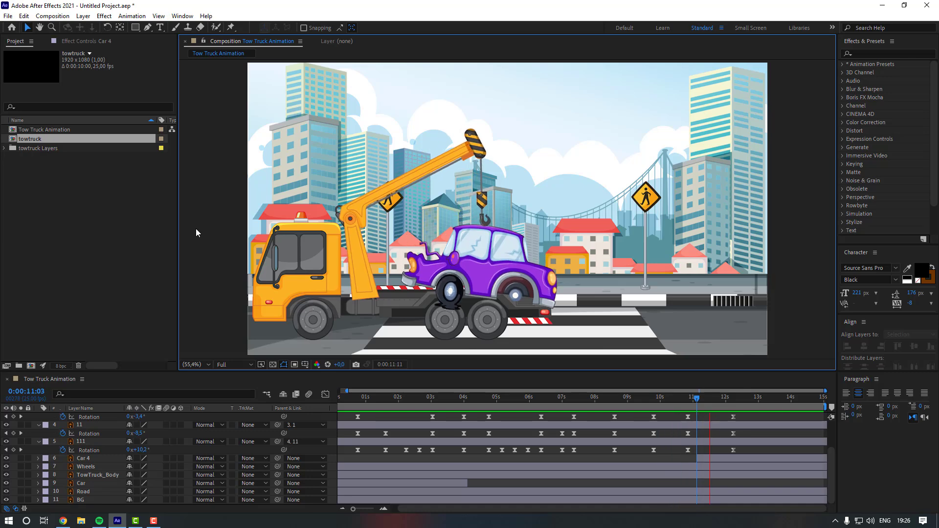
key("space")
- At 0:00:04:06, draw a closed Pen mask on Car 2 tracing the truck bed edge and rear wheels
left_click_drag(698, 401, 472, 403)
scroll(469, 445, "up", 3)
left_click(479, 401)
left_click(471, 442)
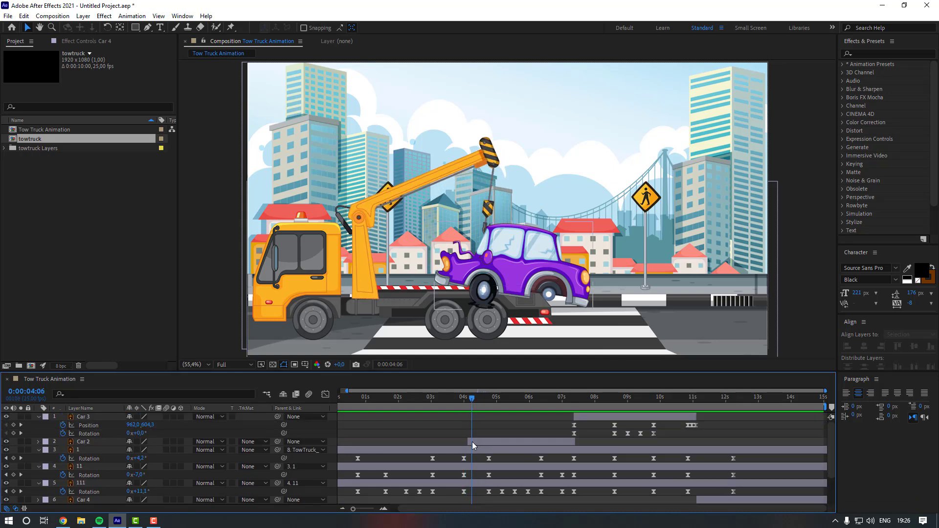
left_click(147, 28)
scroll(332, 258, "up", 4)
scroll(333, 258, "down", 2)
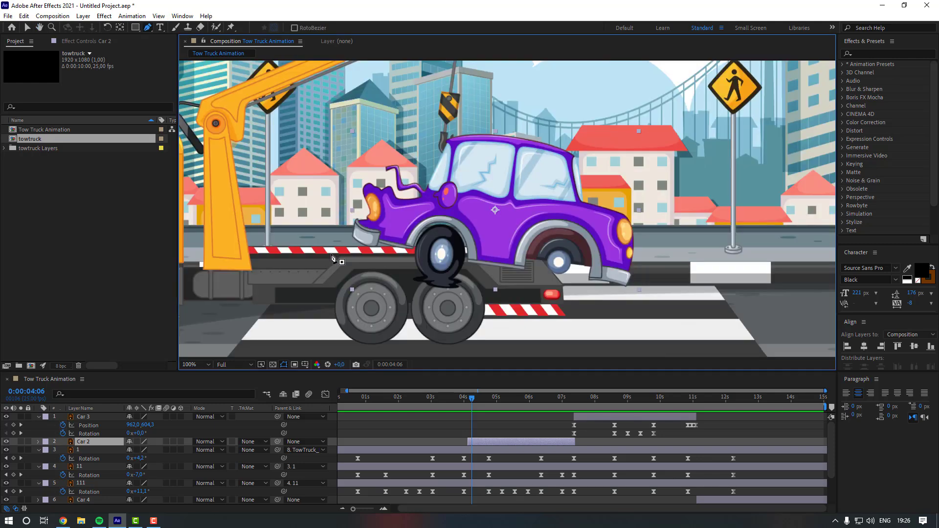
left_click_drag(339, 259, 363, 238)
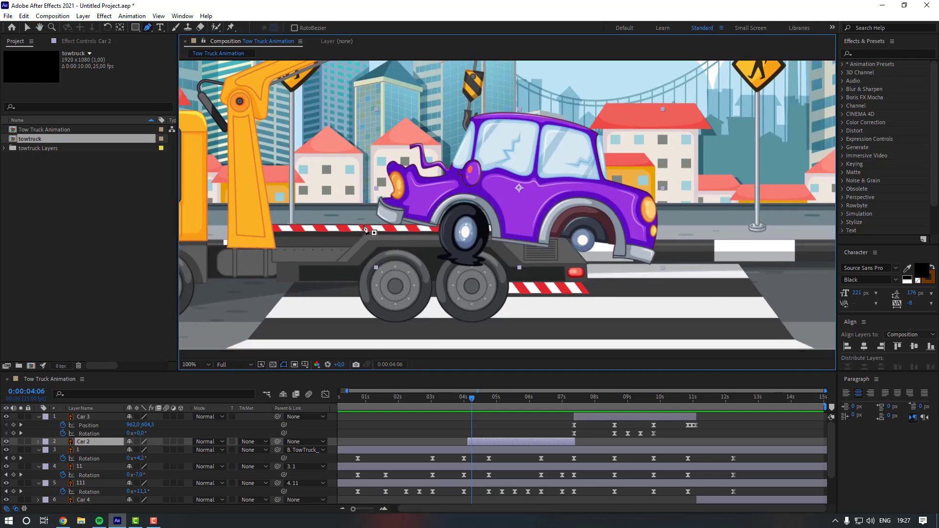
left_click(363, 225)
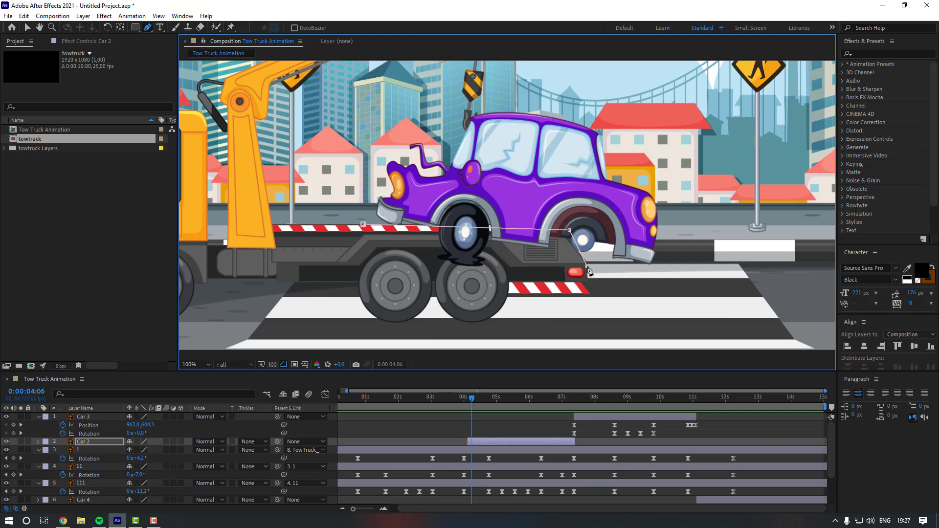
left_click(487, 286)
left_click(409, 276)
left_click(388, 256)
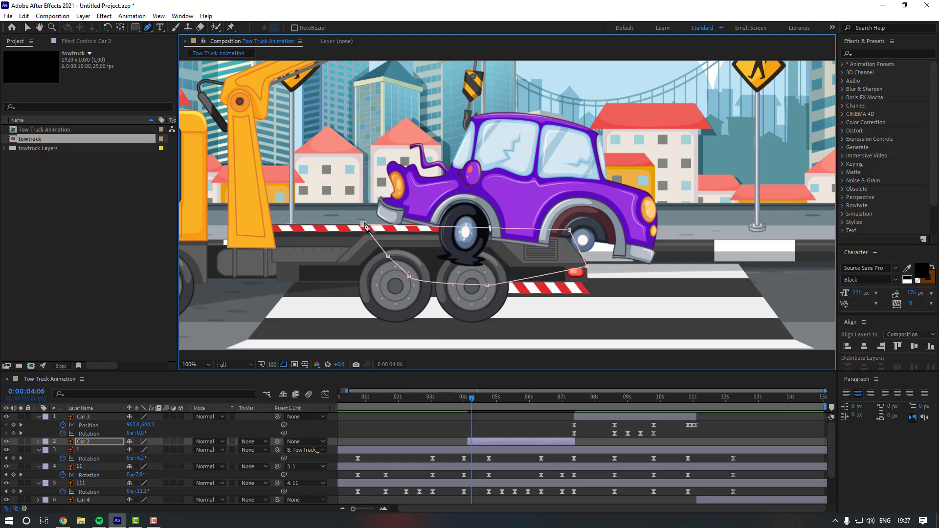
left_click(364, 225)
- Reveal Car 2's mask properties and set the mask to Inverted
left_click(92, 442)
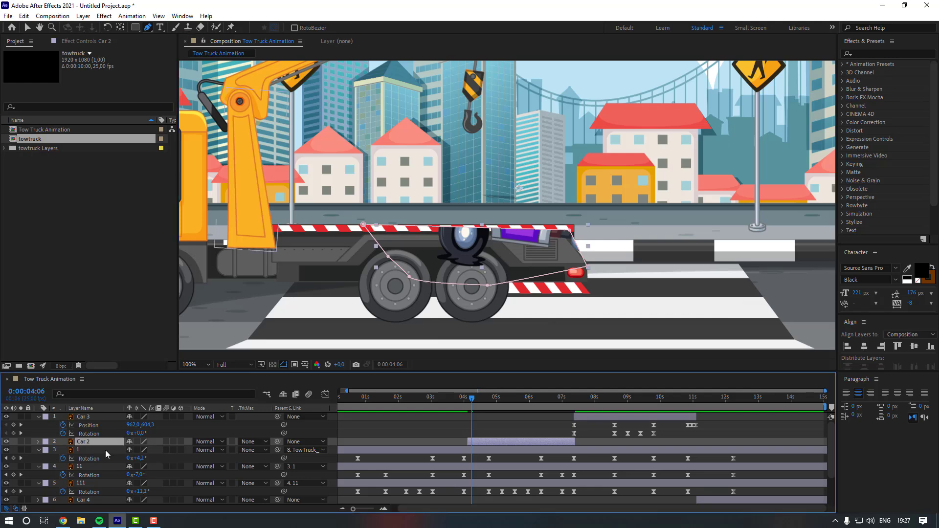
key("m")
left_click(163, 450)
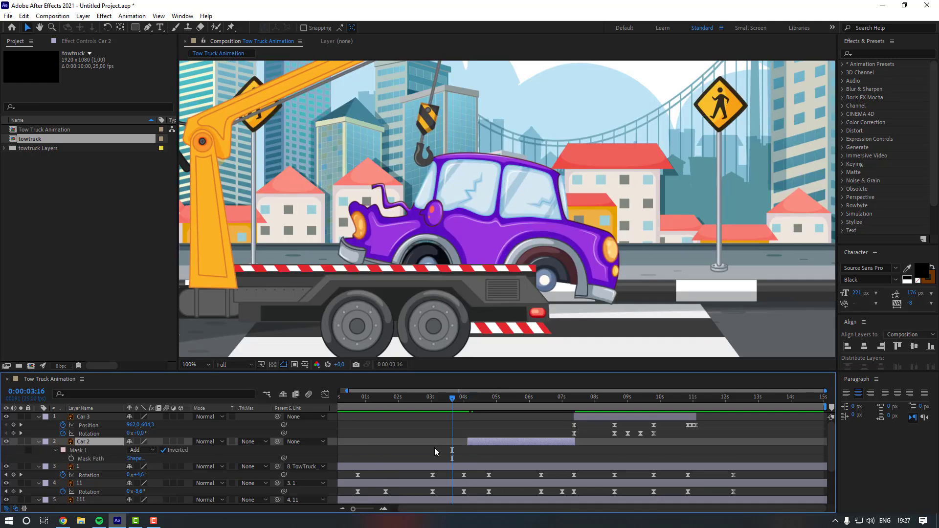
- Move a Car 2 mask vertex to follow the truck bed's rear corner more closely
left_click(434, 448)
key("space")
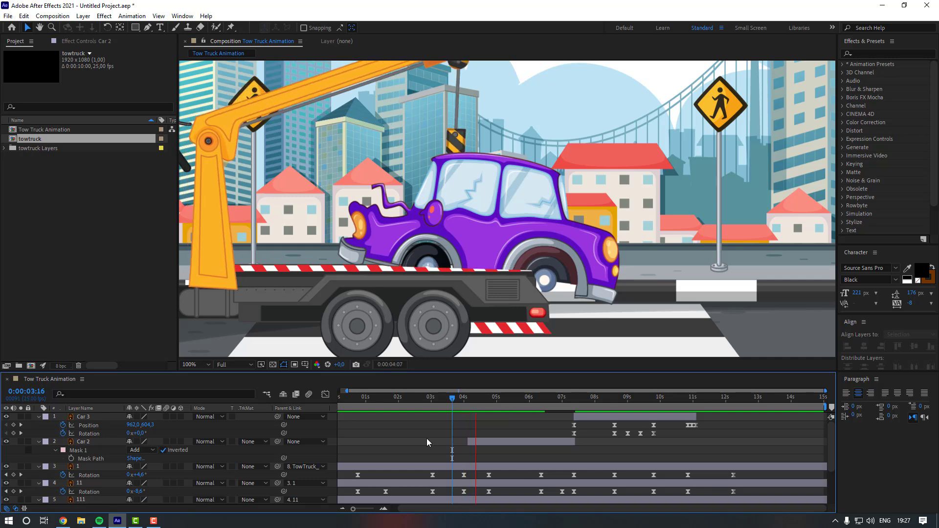
left_click_drag(456, 399, 473, 402)
left_click(479, 441)
scroll(533, 303, "up", 2)
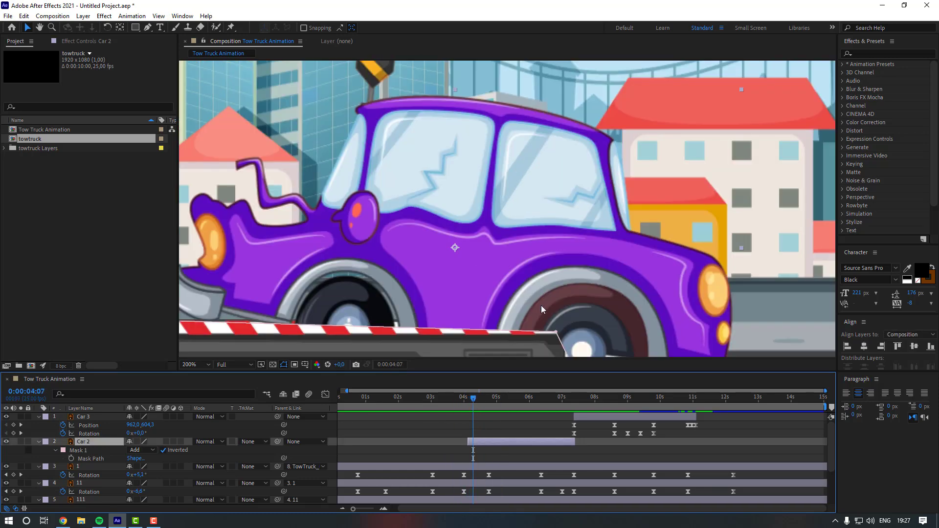
left_click_drag(511, 237, 519, 223)
left_click_drag(546, 307, 519, 306)
- Adjust the Car 2 mask points around the truck's rear wheels and set the viewer zoom to 50%
left_click_drag(469, 399, 469, 399)
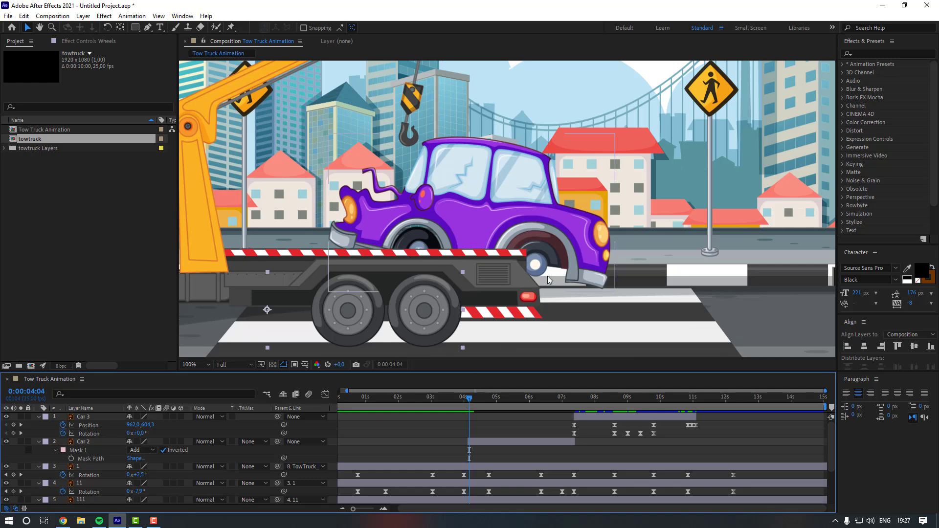
scroll(548, 277, "up", 2)
left_click(484, 442)
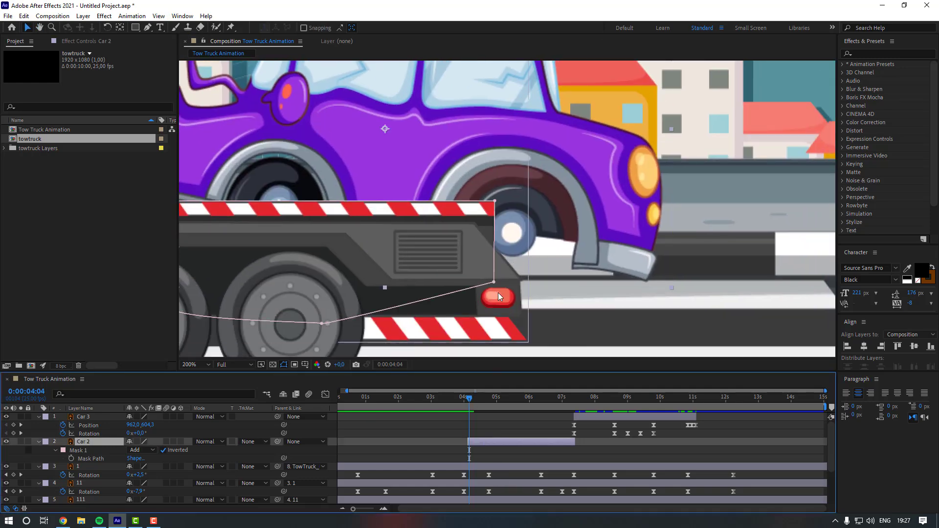
left_click_drag(469, 399, 450, 399)
left_click(450, 429)
scroll(424, 242, "down", 1)
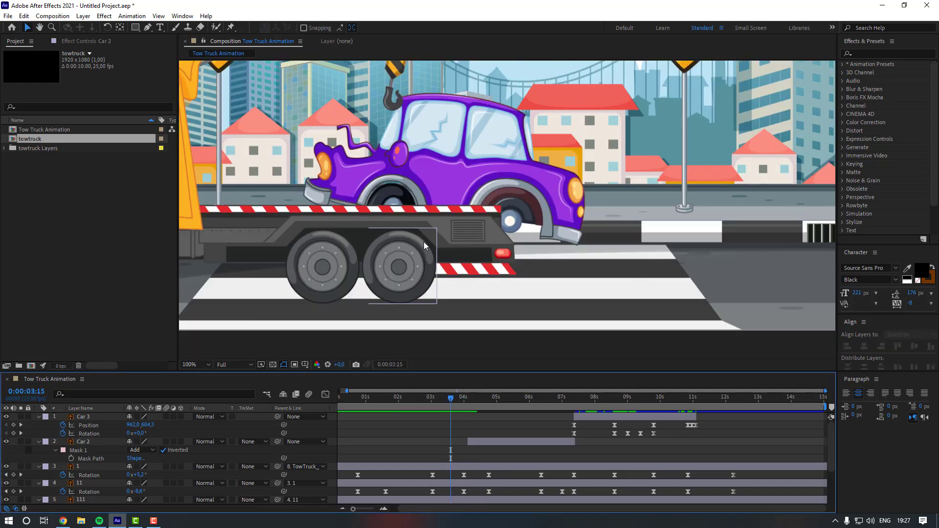
left_click_drag(423, 242, 438, 313)
left_click(188, 364)
left_click(198, 191)
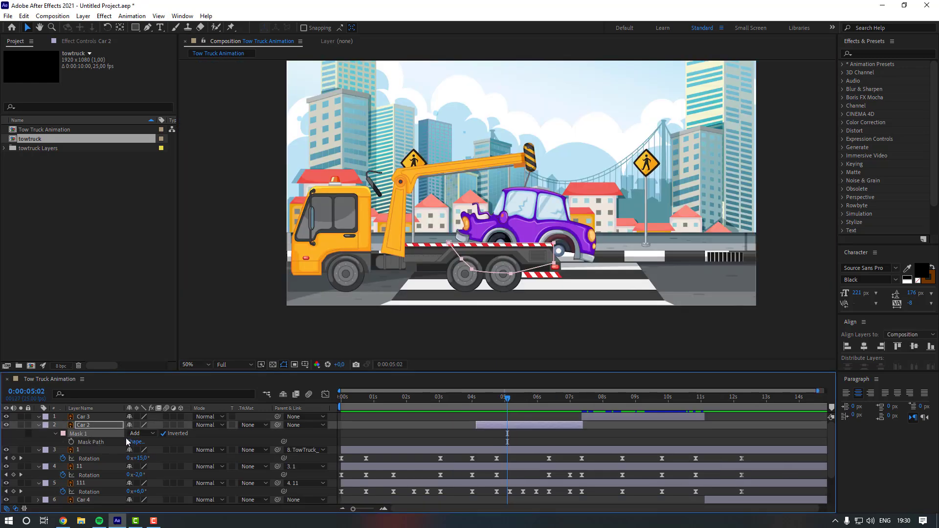
- Paste the inverted truck-bed mask onto Car 3 at 0:00:07:24
left_click_drag(596, 399, 601, 399)
left_click(604, 417)
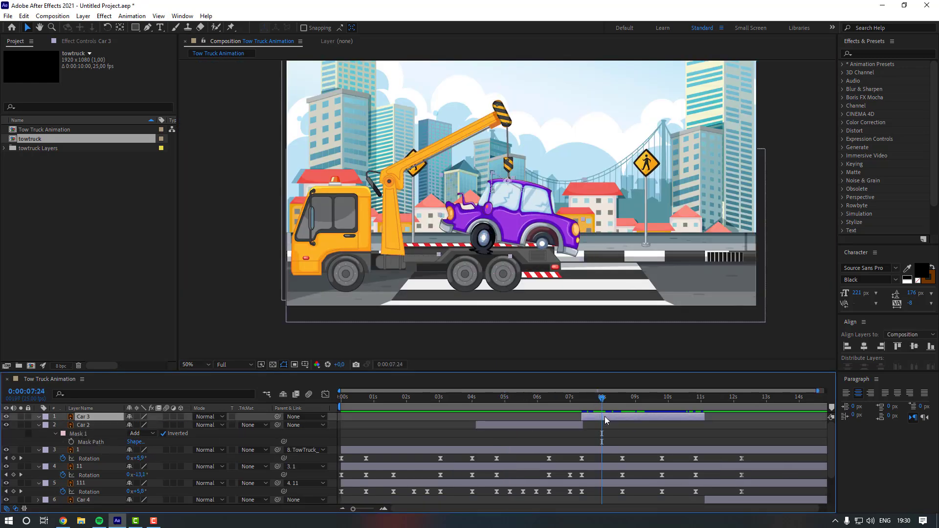
key("ctrl+v")
left_click(644, 432)
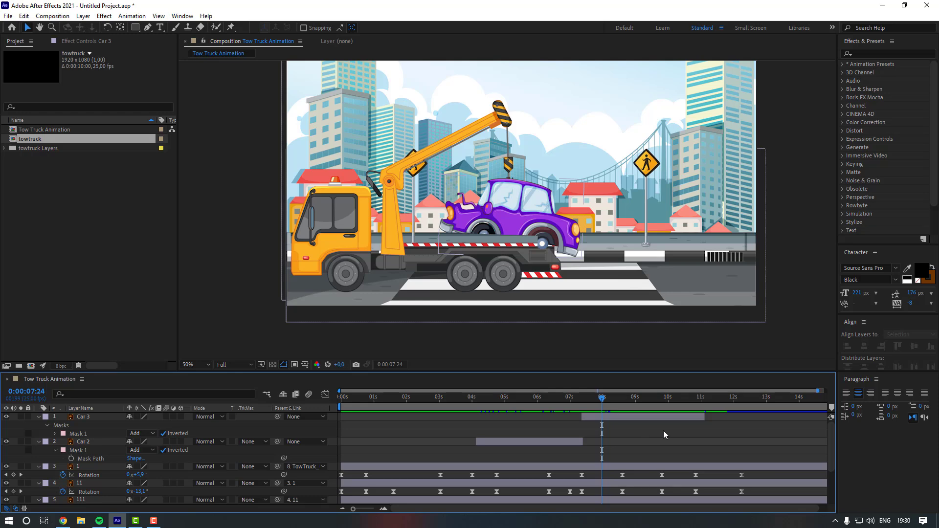
- Check Car 4 at 0:00:12:00 and preview the animation from the beginning
scroll(665, 431, "down", 3)
left_click(729, 469)
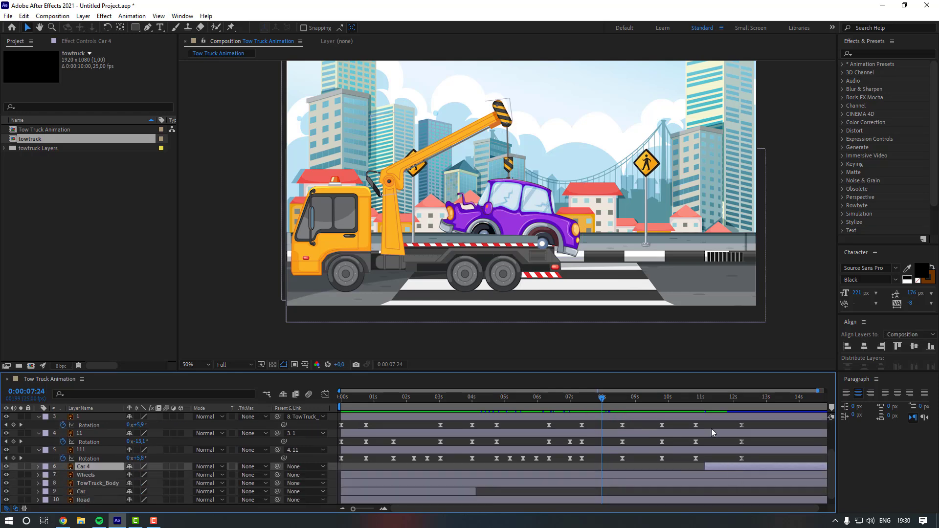
left_click(734, 398)
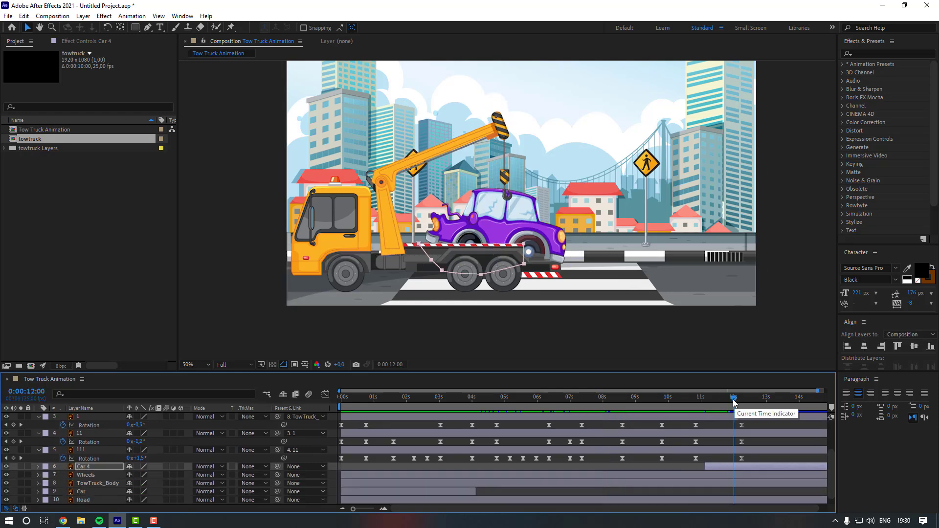
scroll(687, 427, "up", 3)
left_click(685, 431)
key("Home")
key("space")
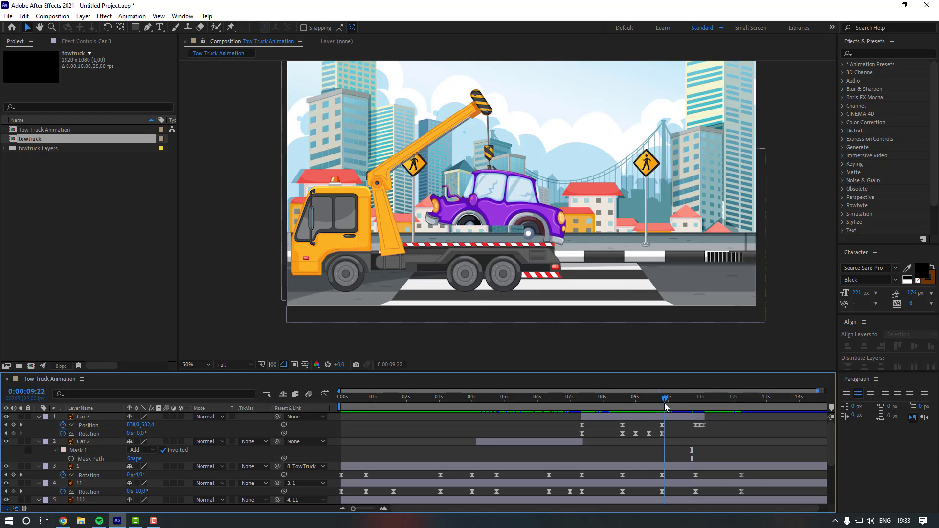
- Set Car 3's rotation to -5° at 0:00:11:02
left_click(584, 414)
left_click(704, 399)
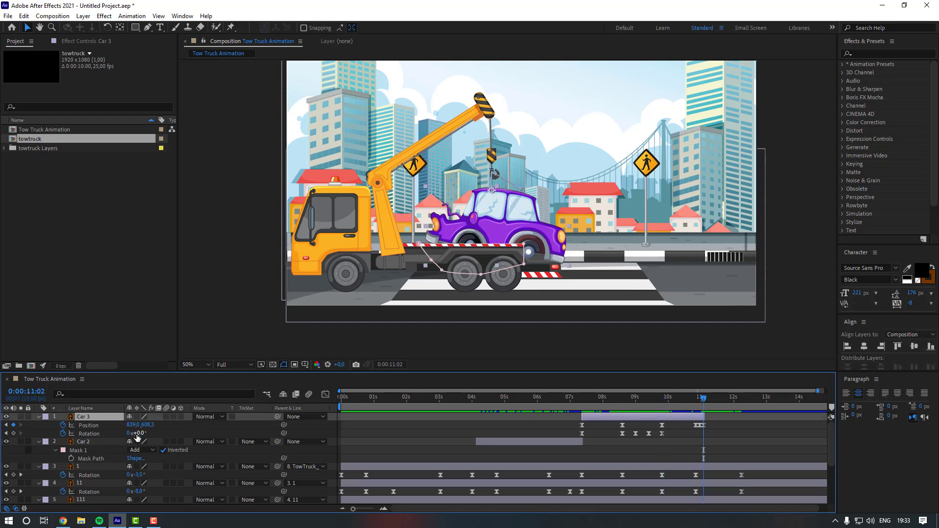
key("Return")
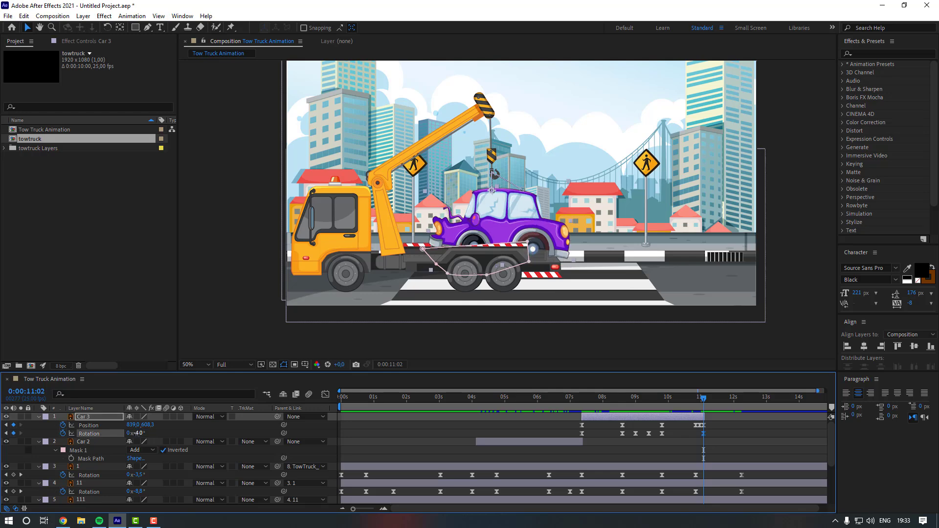
type("-5")
key("Return")
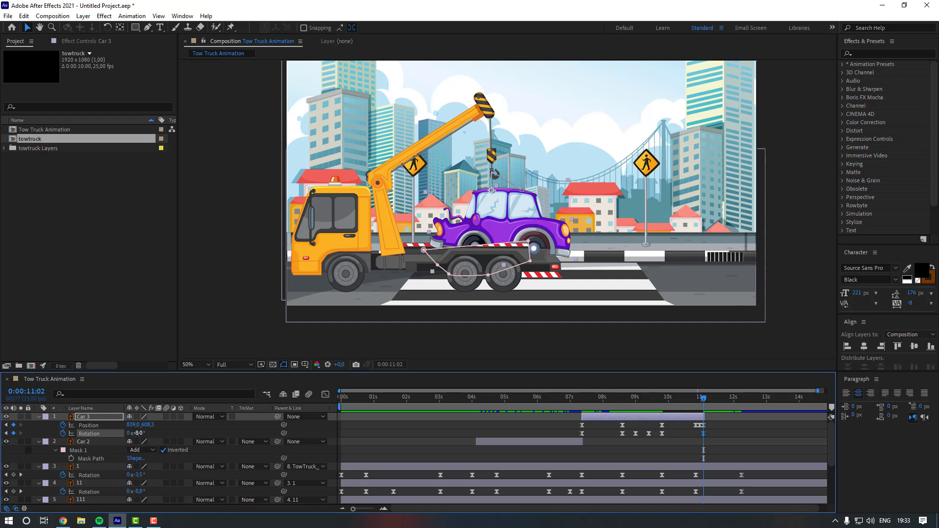
key("ctrl+z")
- Reveal Car 4's transform properties and set its rotation to -5° to match Car 3
left_click(598, 443)
scroll(725, 437, "down", 3)
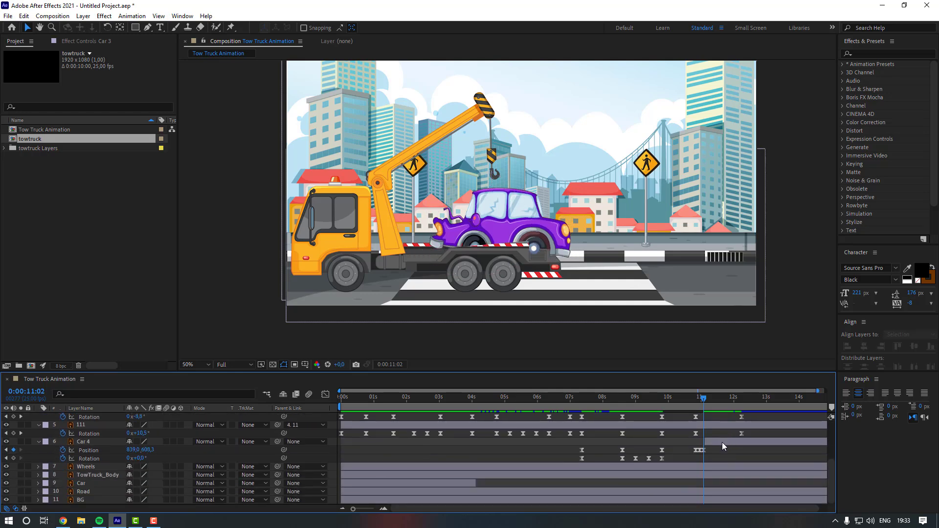
left_click(722, 442)
left_click_drag(717, 449, 565, 458)
scroll(673, 453, "up", 3)
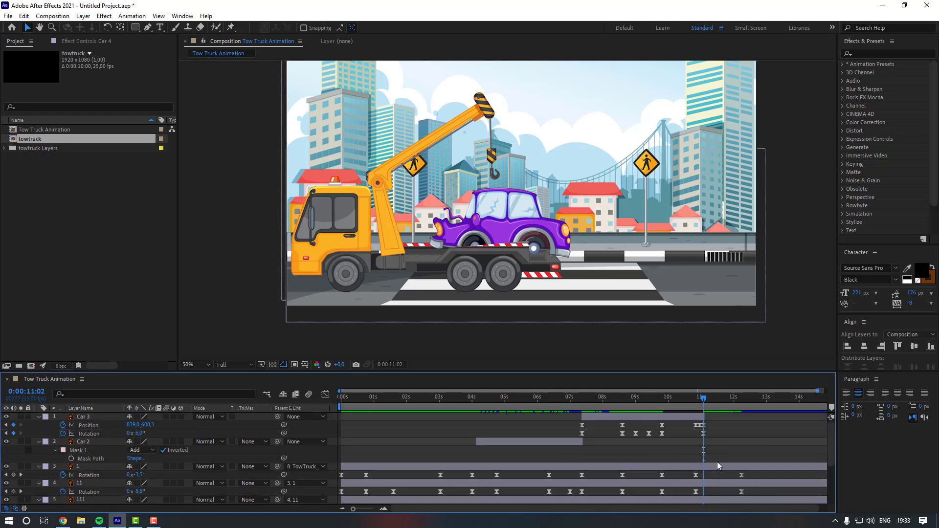
scroll(716, 465, "down", 3)
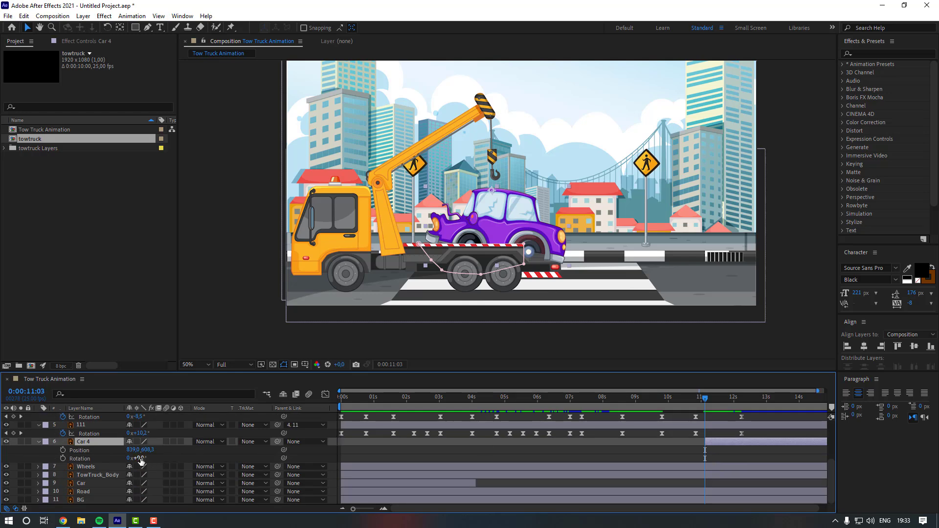
key("Return")
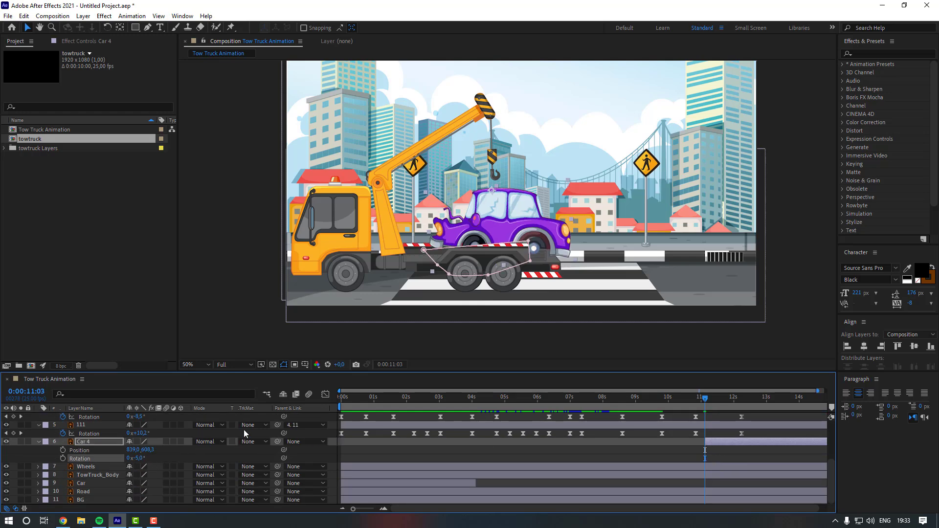
- Set the work area end to 0:00:12:10 and preview the animation
left_click(668, 448)
scroll(410, 394, "up", 3)
left_click(743, 397)
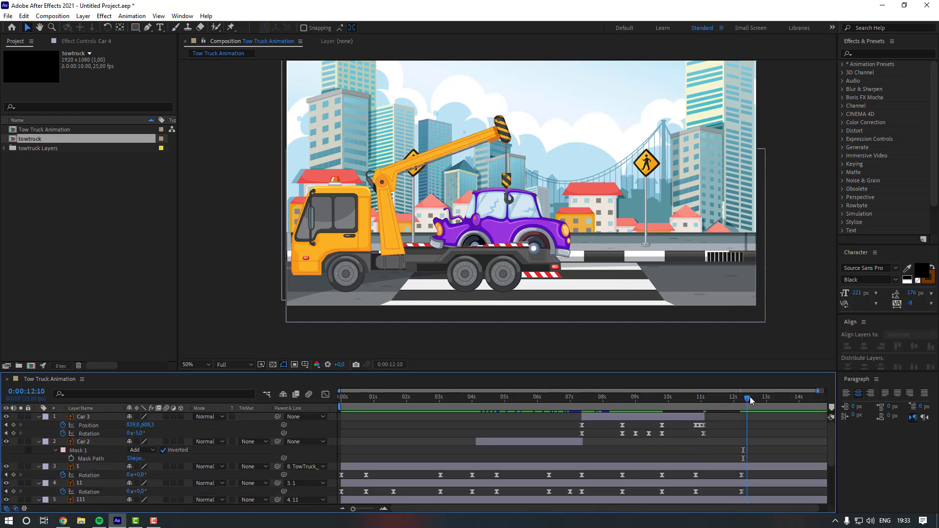
key("n")
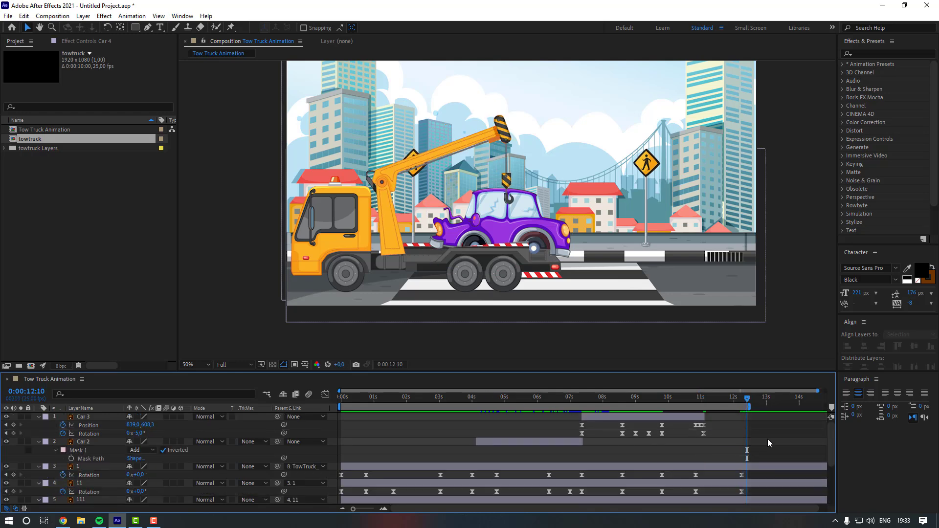
key("space")
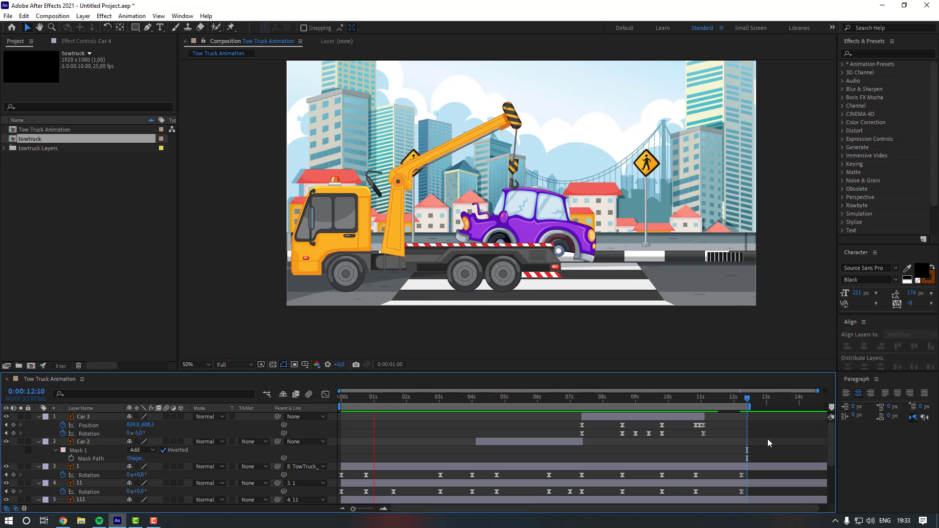